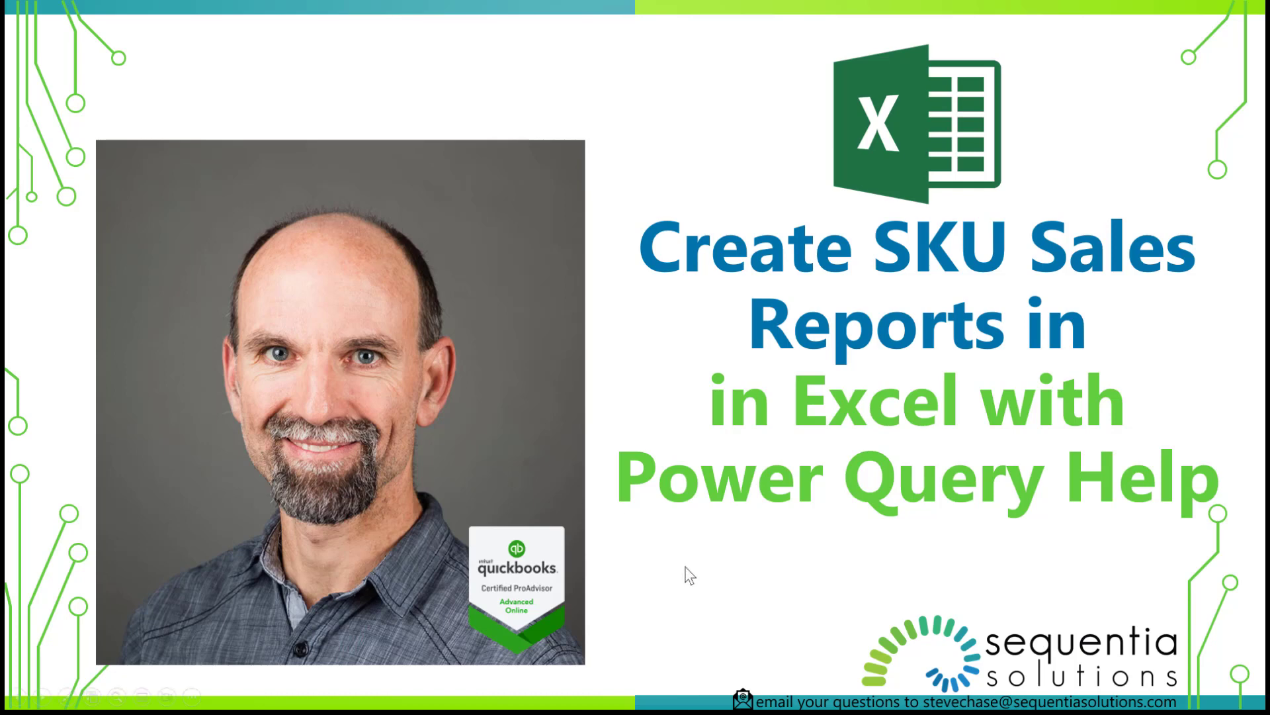
pyautogui.click(689, 575)
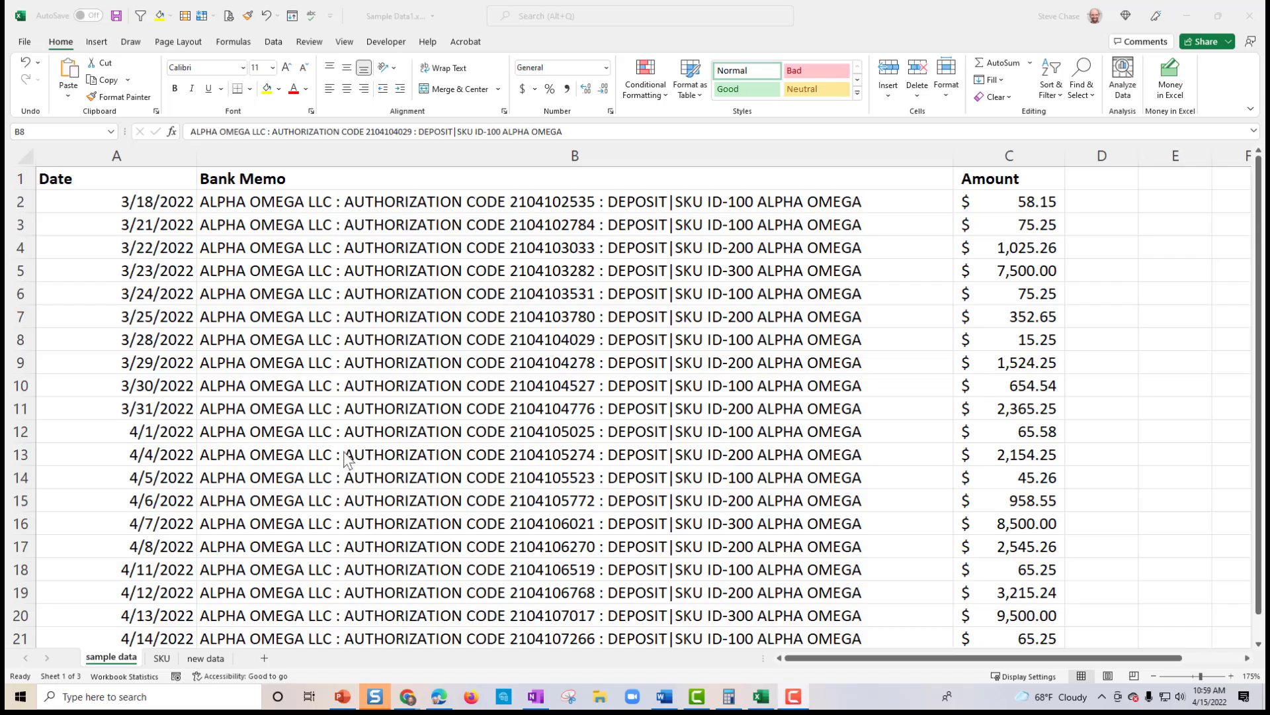
# Step: Review the SKU sheet's classification table and its table name, check the new data sheet, and return to the sample data sheet
pyautogui.click(162, 659)
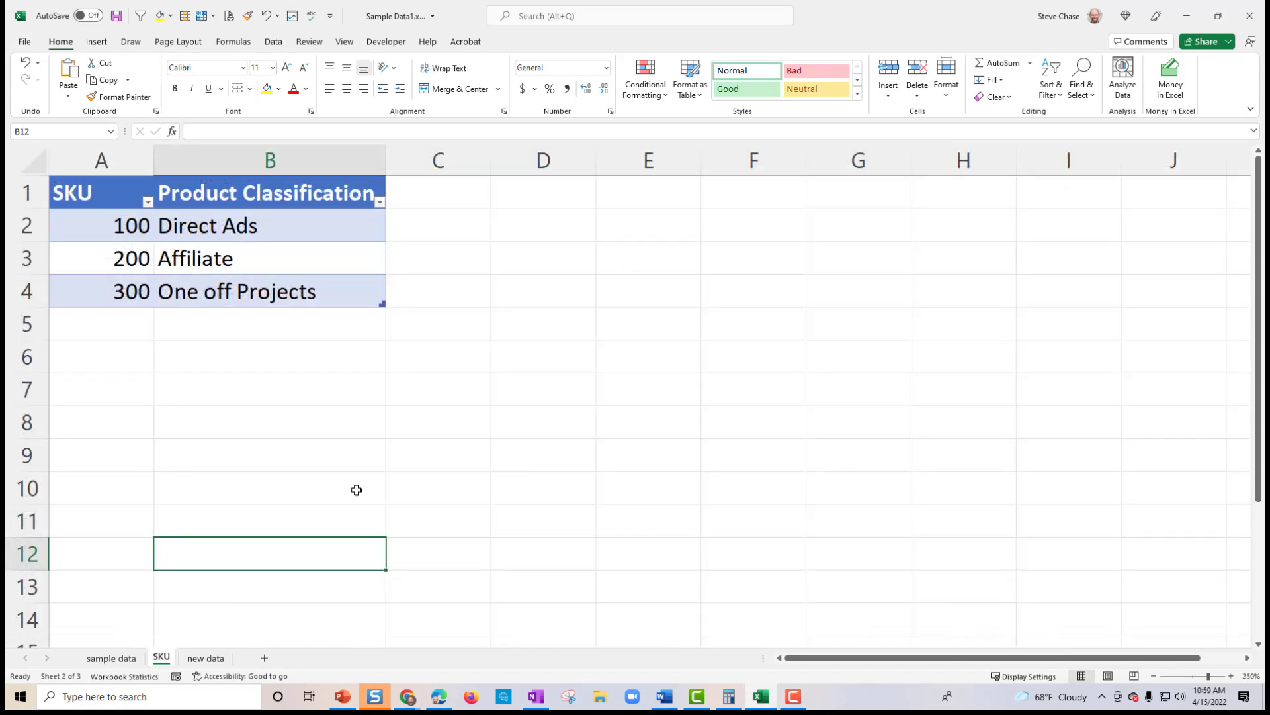
pyautogui.click(198, 257)
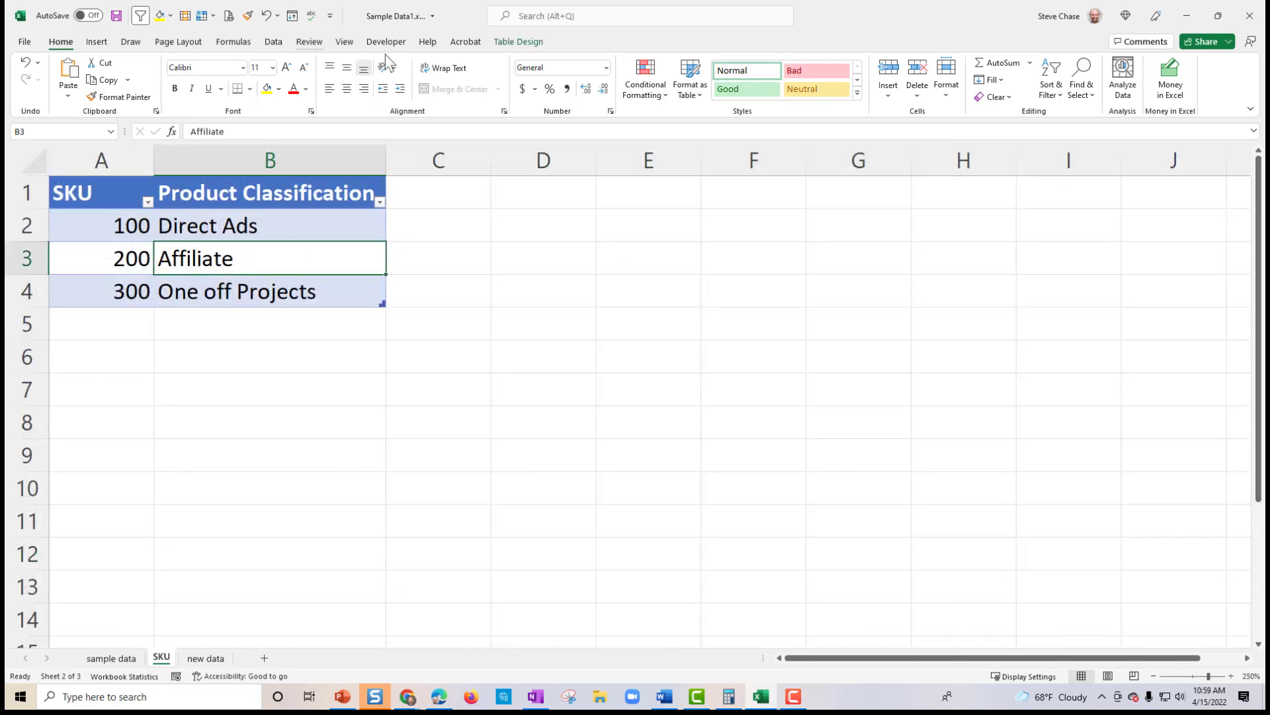
pyautogui.click(520, 43)
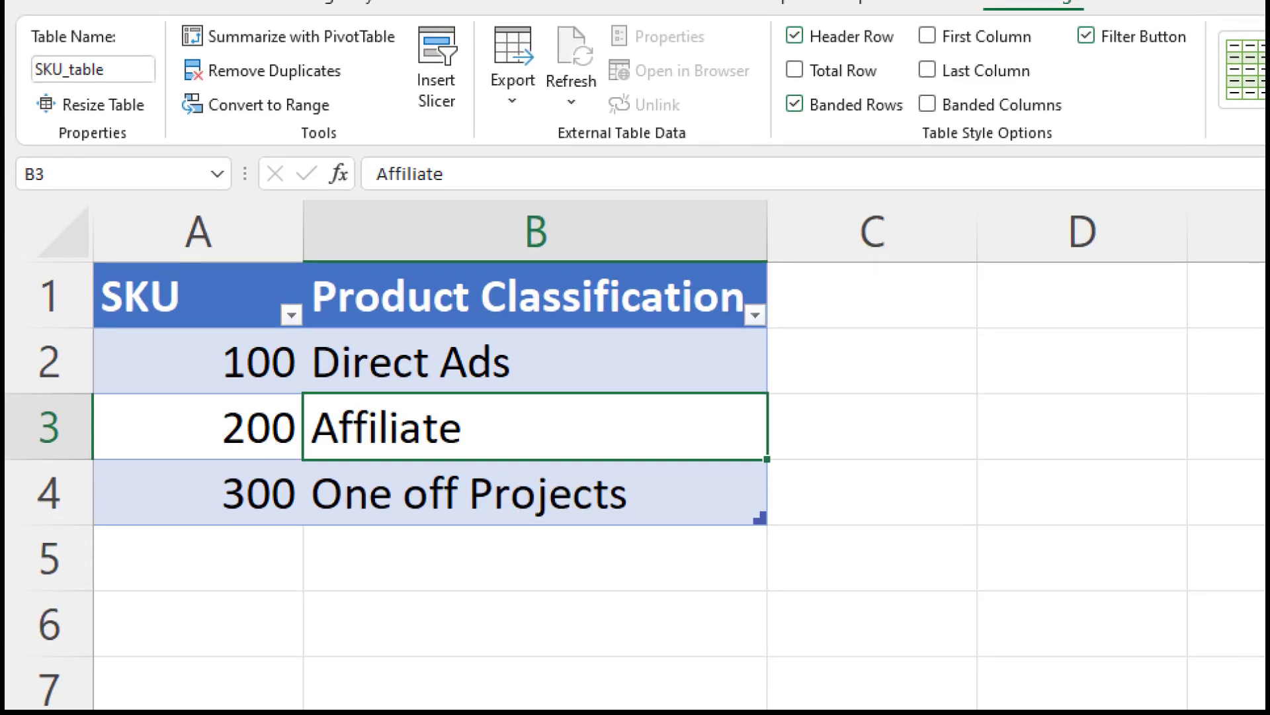
pyautogui.moveTo(72, 74)
pyautogui.mouseDown()
pyautogui.moveTo(16, 66)
pyautogui.moveTo(90, 92)
pyautogui.mouseUp()
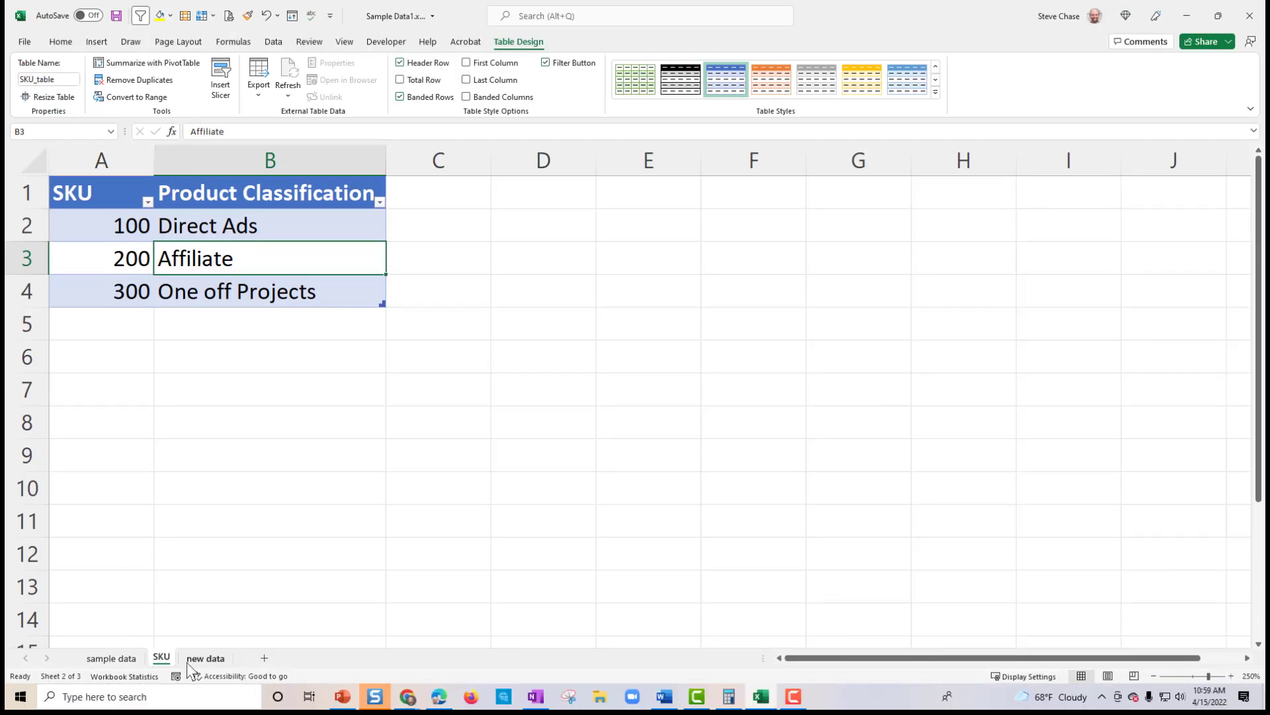
pyautogui.click(192, 660)
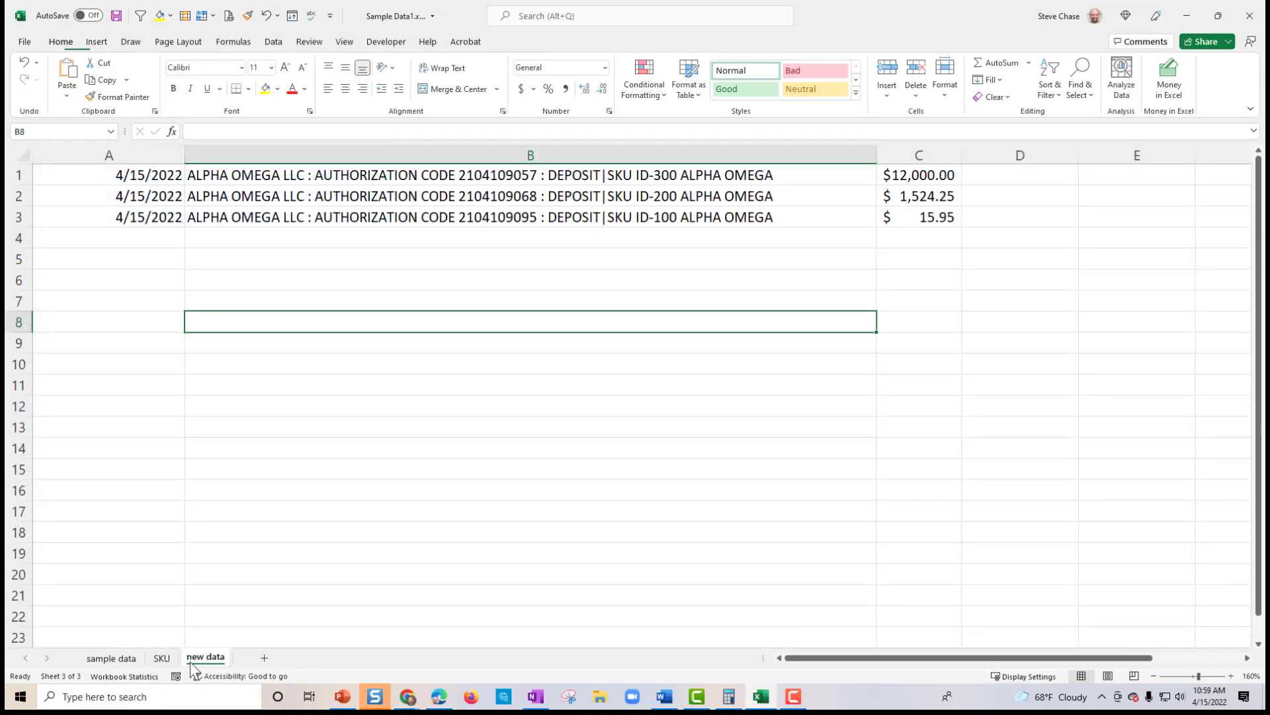
pyautogui.click(158, 658)
pyautogui.click(111, 658)
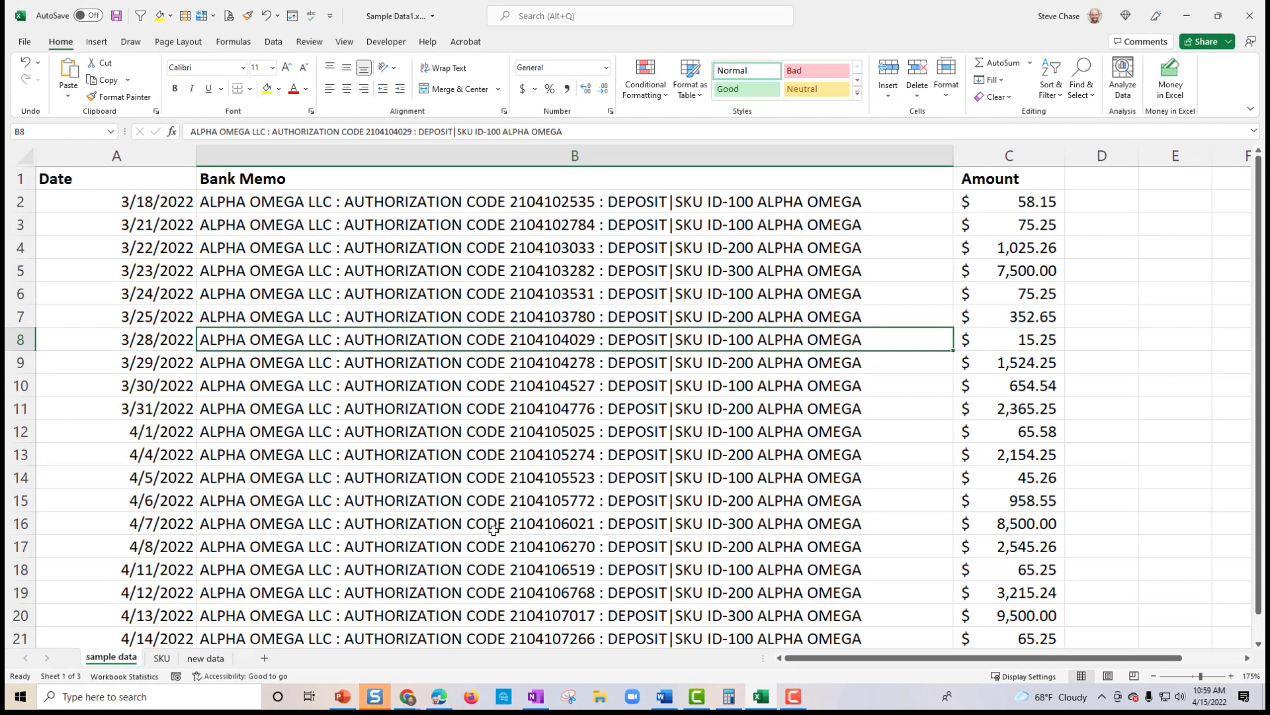
# Step: Convert the Date, Bank Memo and Amount range on the sample data sheet into a table with a header row
pyautogui.click(97, 41)
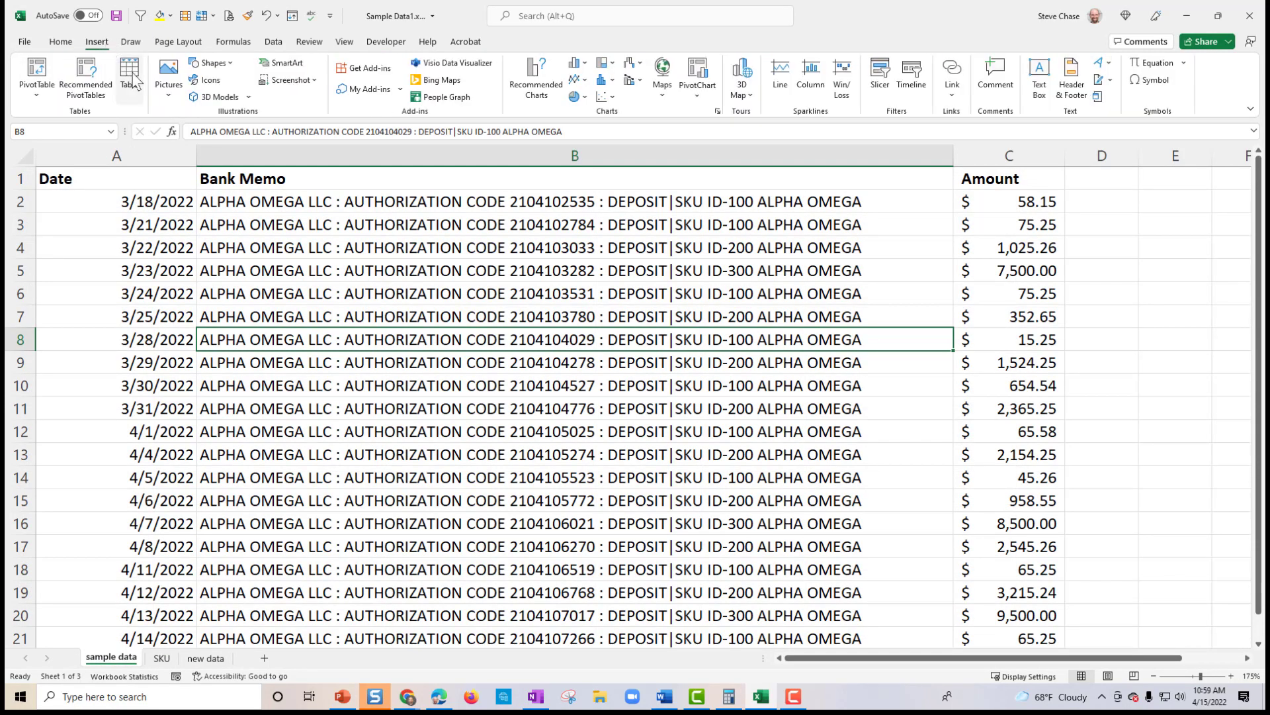
pyautogui.click(130, 78)
pyautogui.click(601, 388)
pyautogui.click(509, 366)
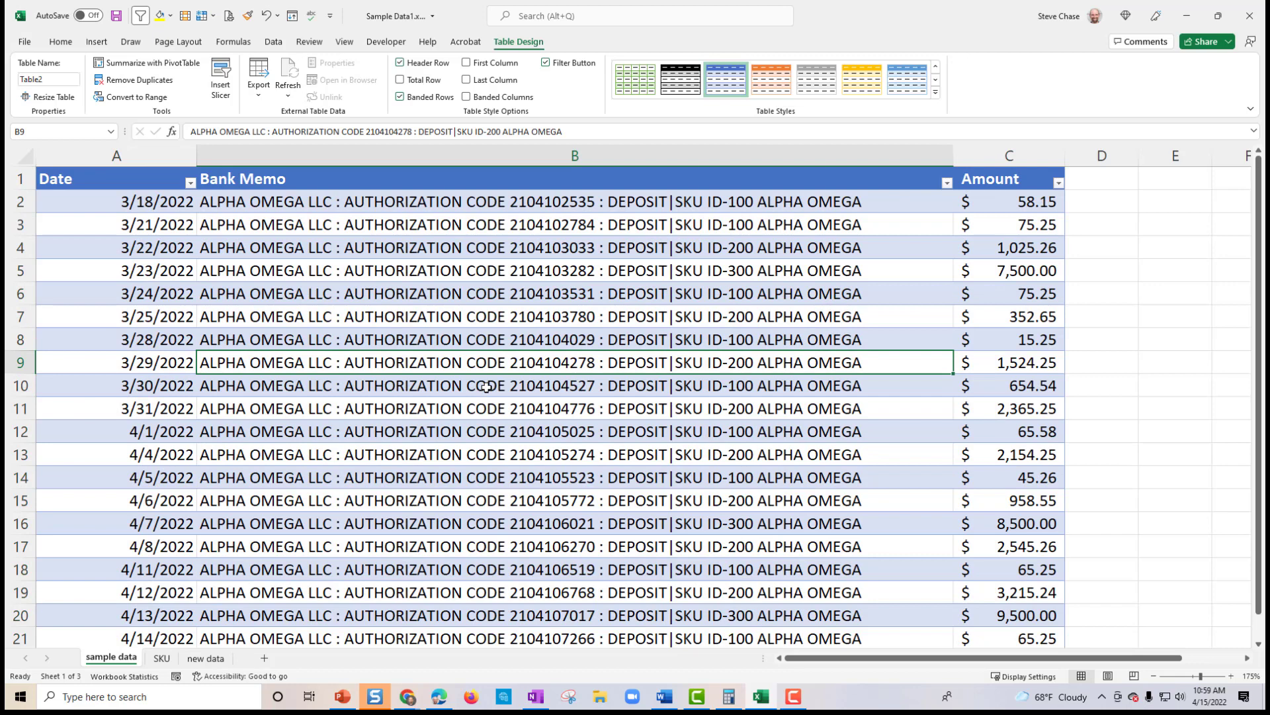
# Step: Name the sample data table RawData
pyautogui.click(64, 80)
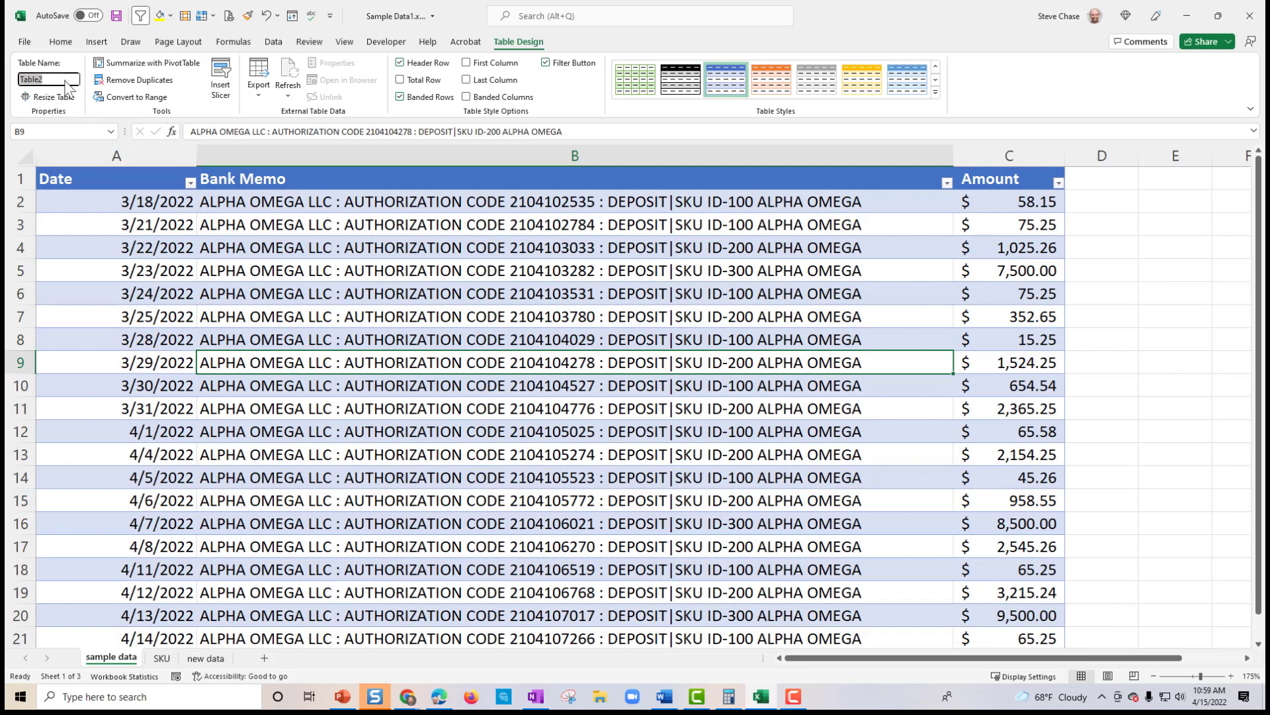
pyautogui.write('RawData')
pyautogui.press('Return')
pyautogui.click(177, 335)
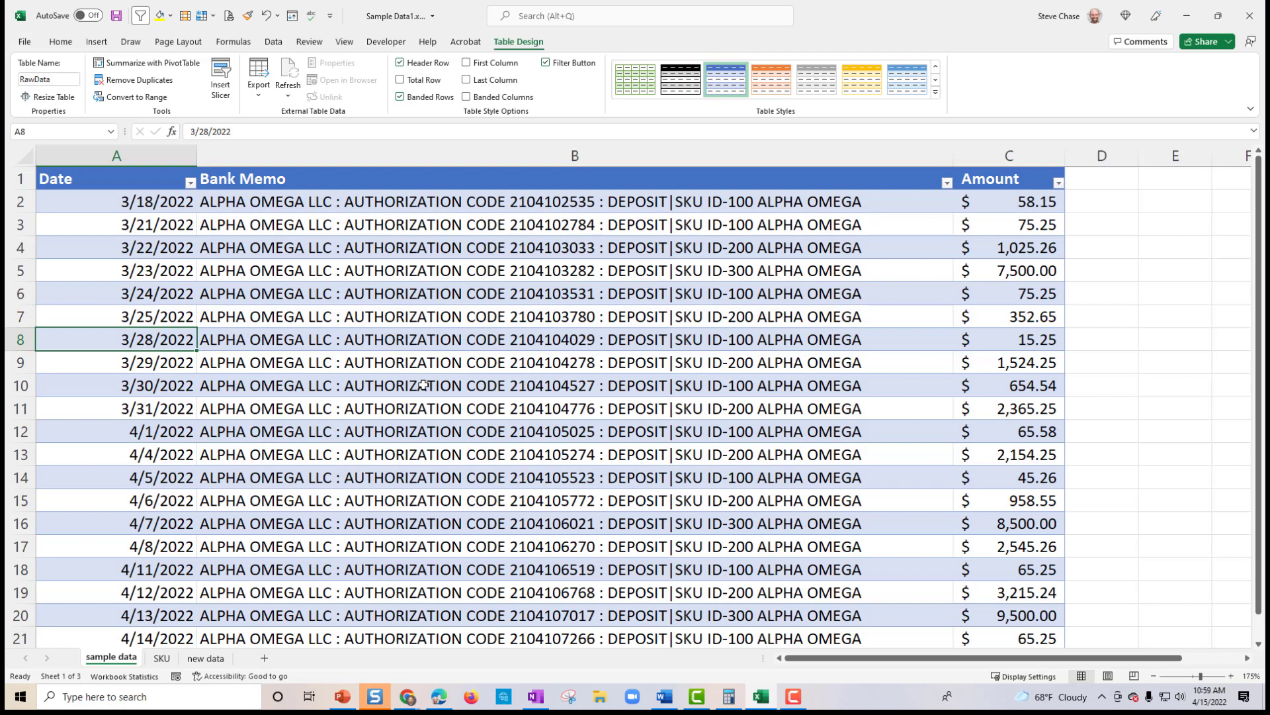
pyautogui.moveTo(753, 205); pyautogui.dragTo(745, 387)
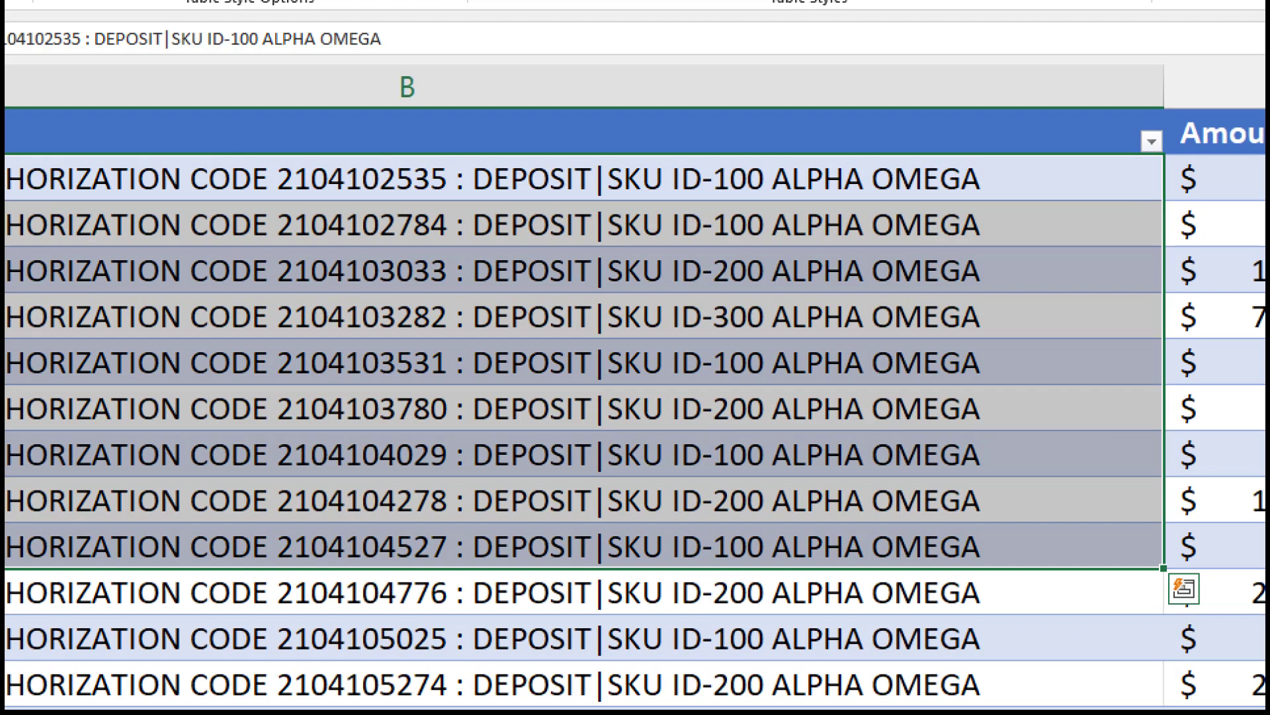
pyautogui.moveTo(694, 145)
pyautogui.mouseDown()
pyautogui.moveTo(747, 172)
pyautogui.moveTo(774, 688)
pyautogui.mouseUp()
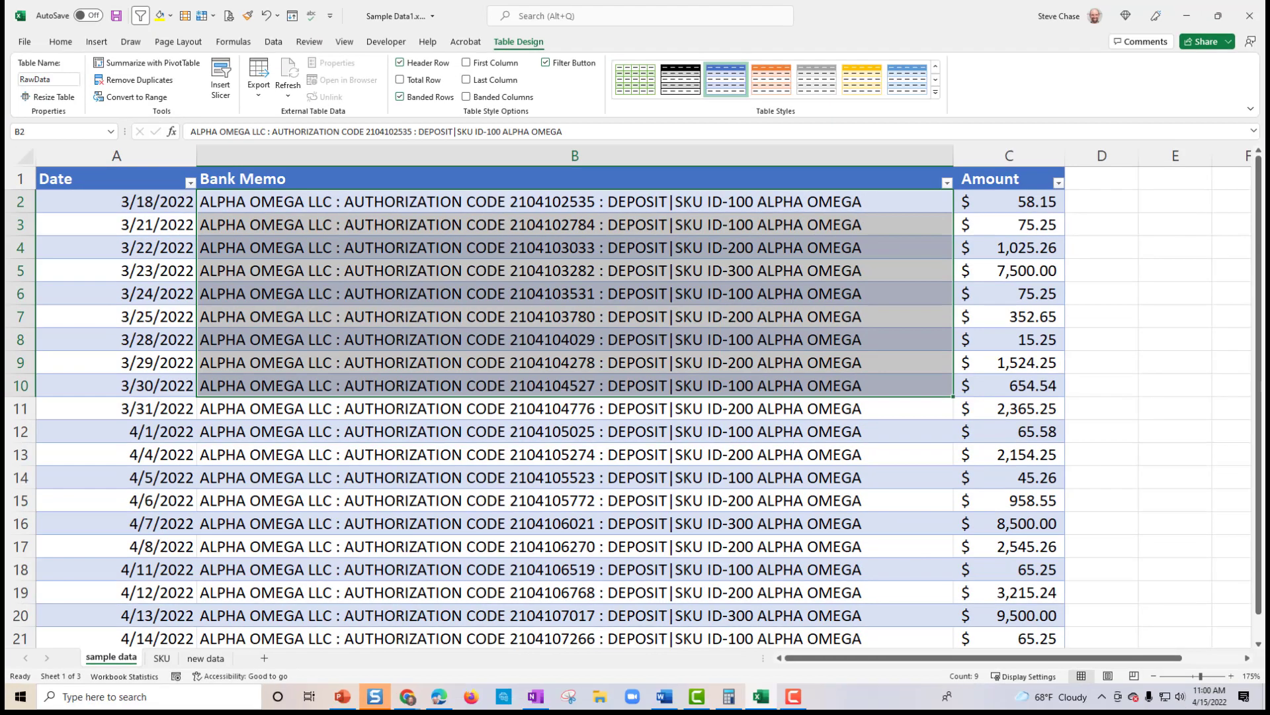
# Step: Load the RawData table into the Power Query Editor and widen its Bank Memo column
pyautogui.click(367, 316)
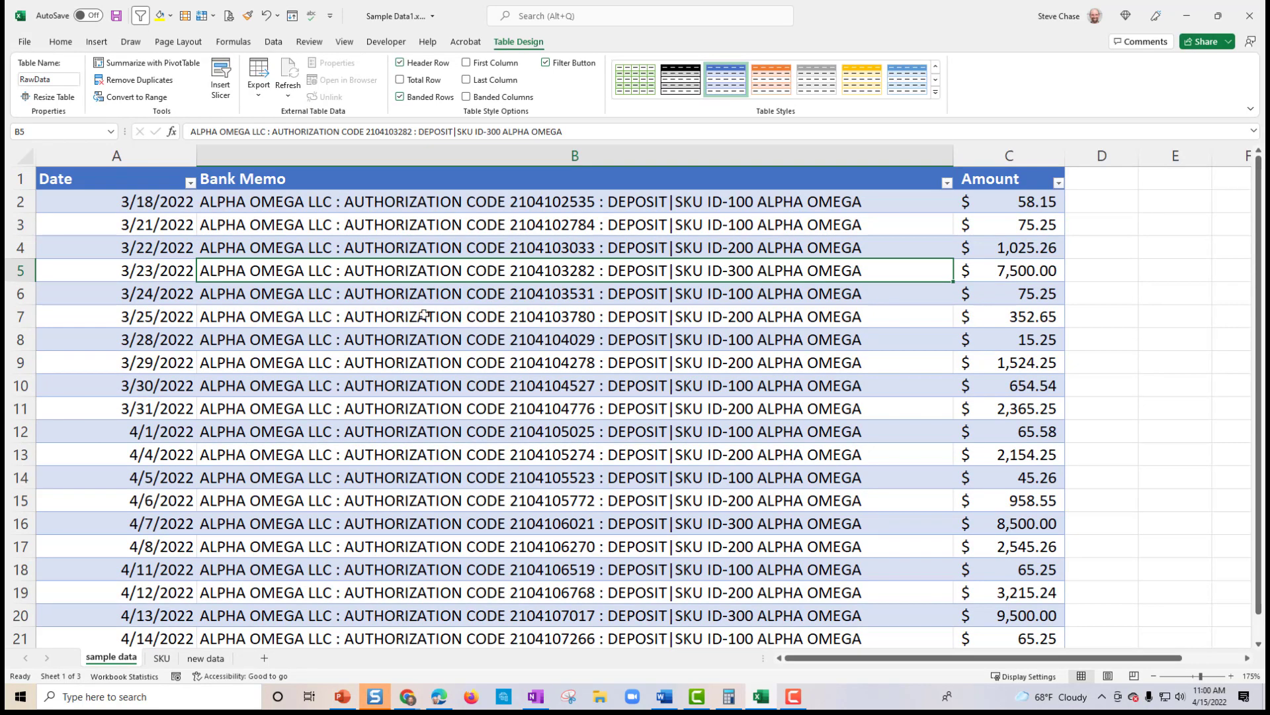
pyautogui.click(275, 42)
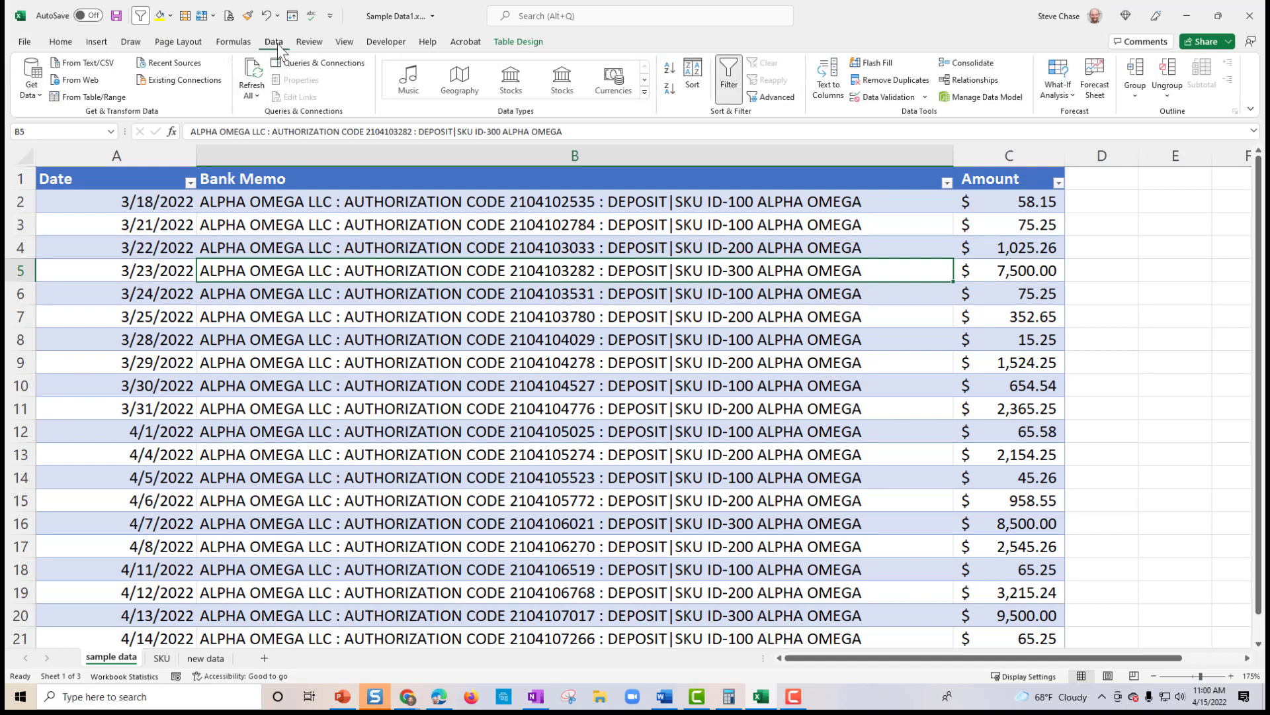
pyautogui.click(94, 97)
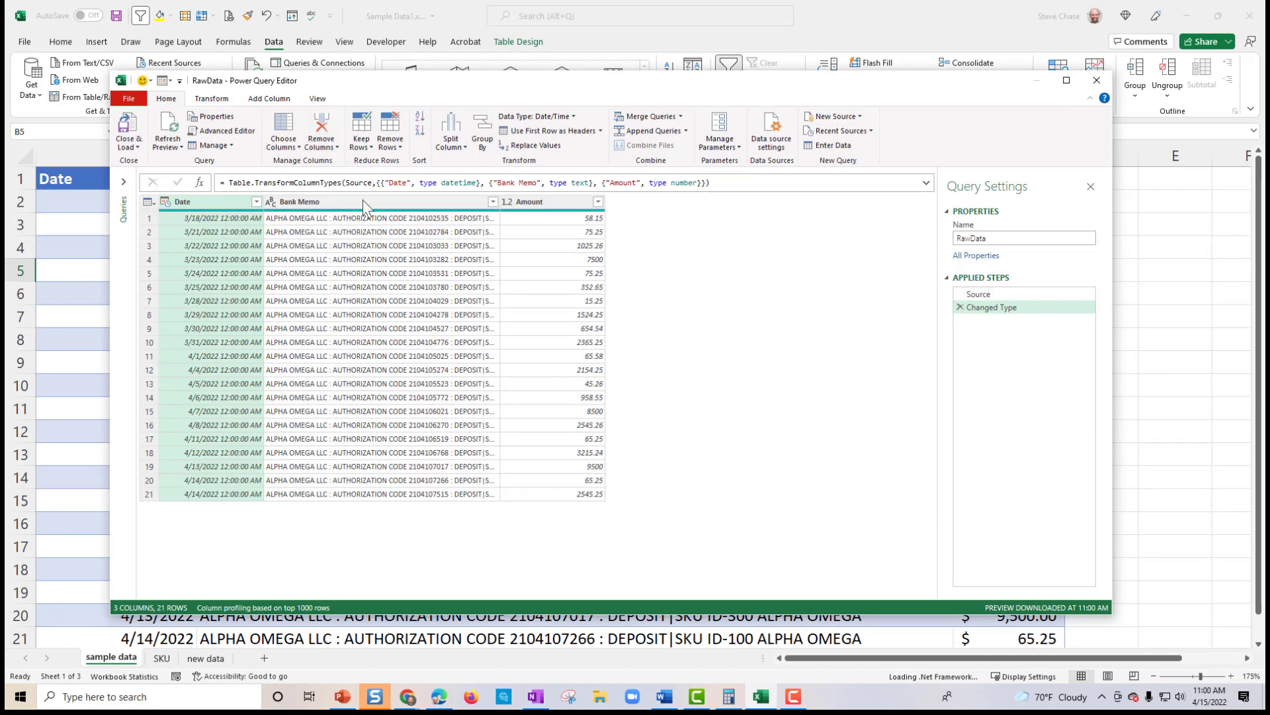
pyautogui.moveTo(501, 201); pyautogui.dragTo(554, 204)
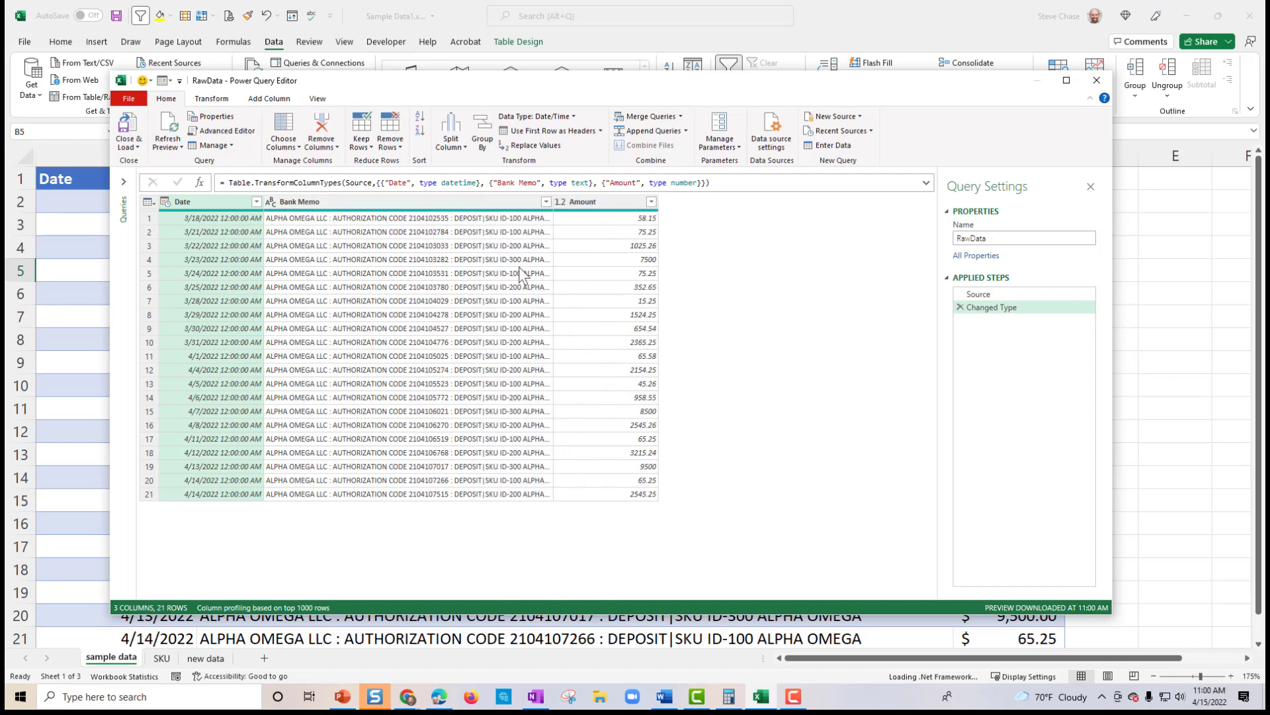
# Step: Add a column from examples that extracts the SKU number from Bank Memo, using 100 as the first row's sample value
pyautogui.click(486, 273)
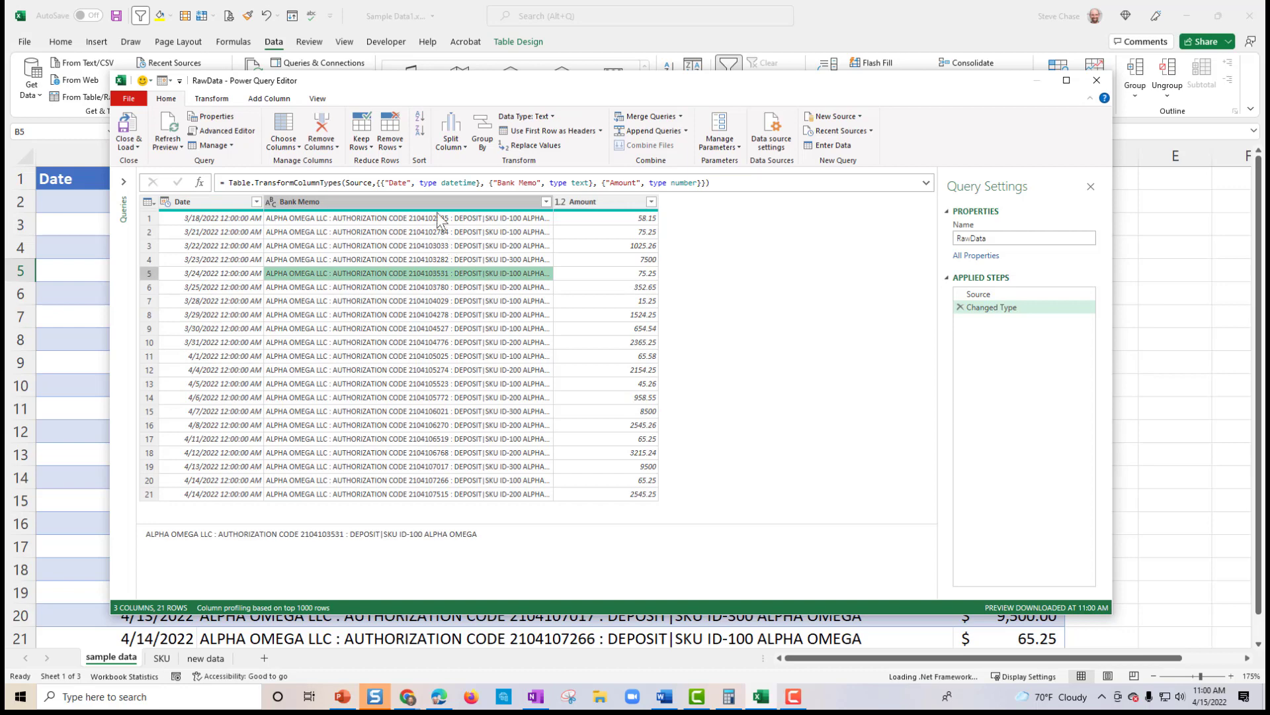
pyautogui.click(258, 100)
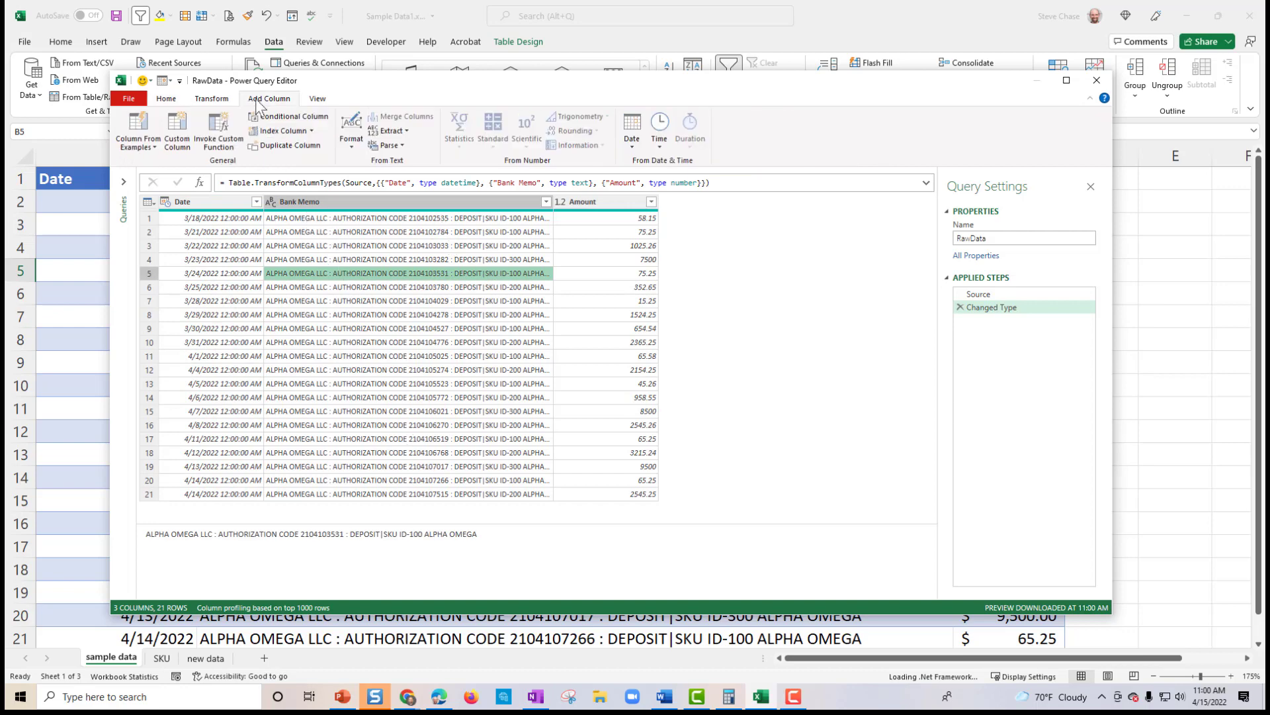
pyautogui.click(145, 131)
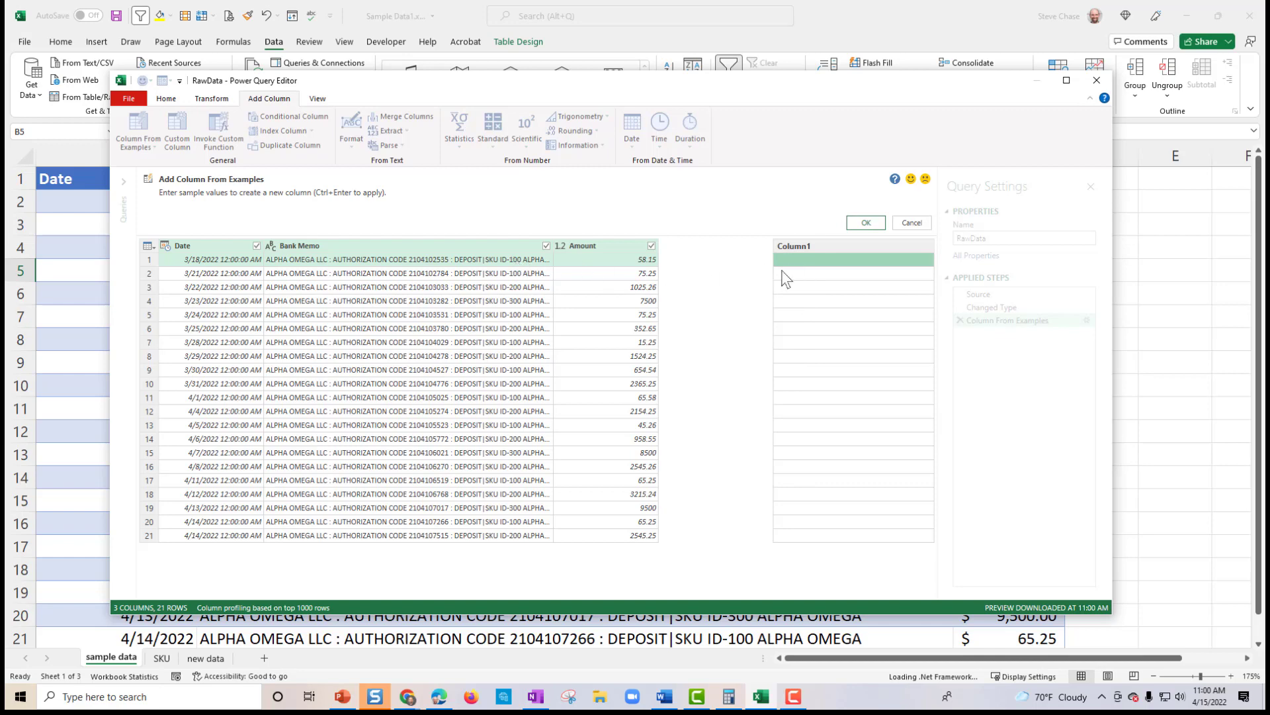
pyautogui.write('100')
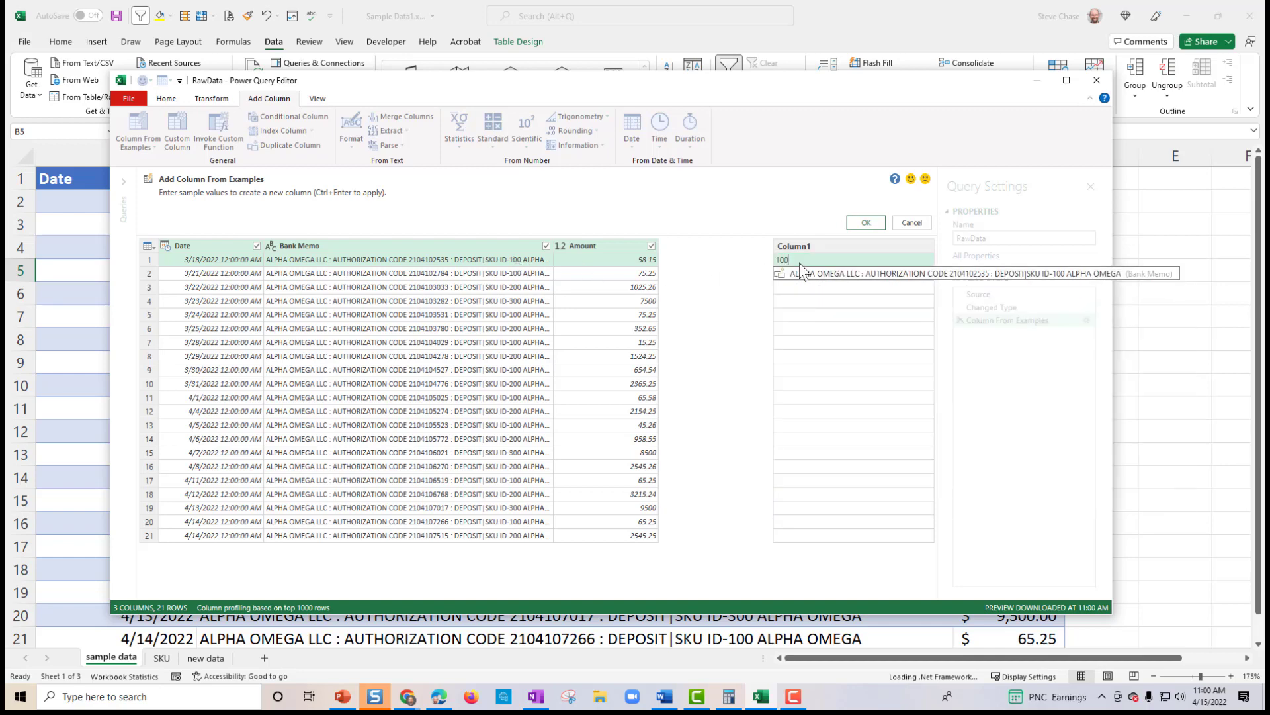
pyautogui.press('Return')
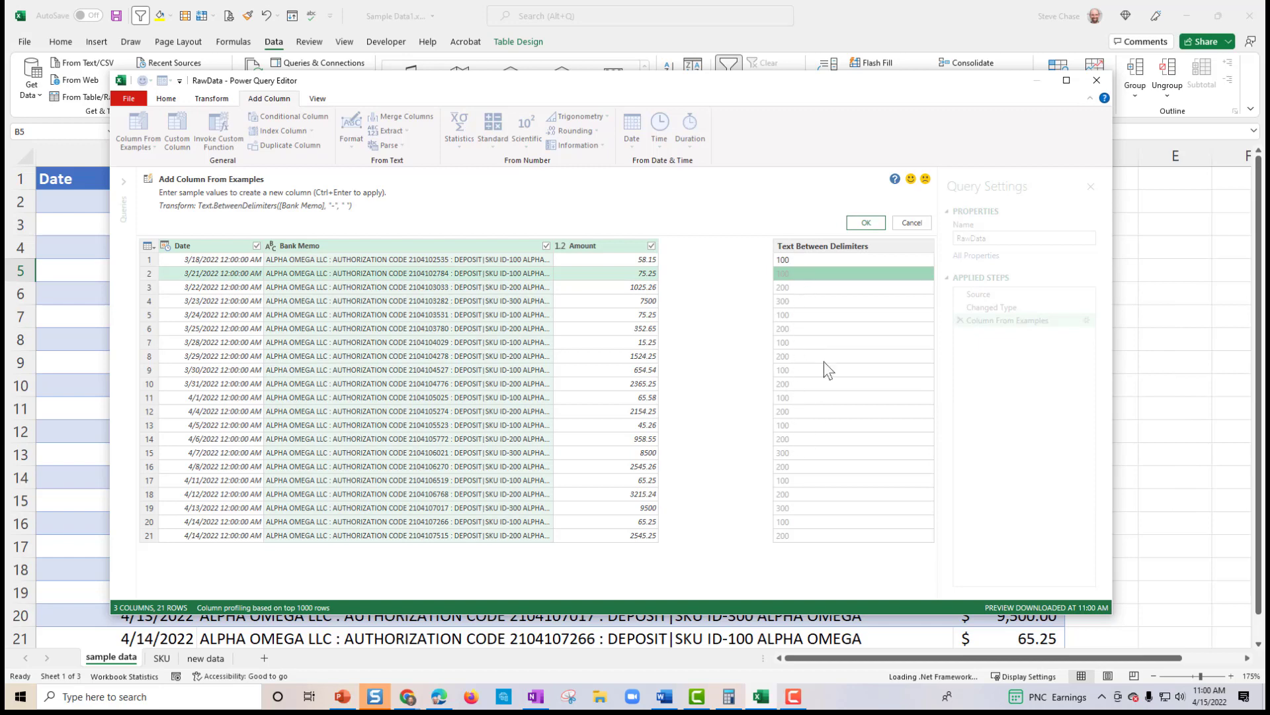
pyautogui.click(866, 223)
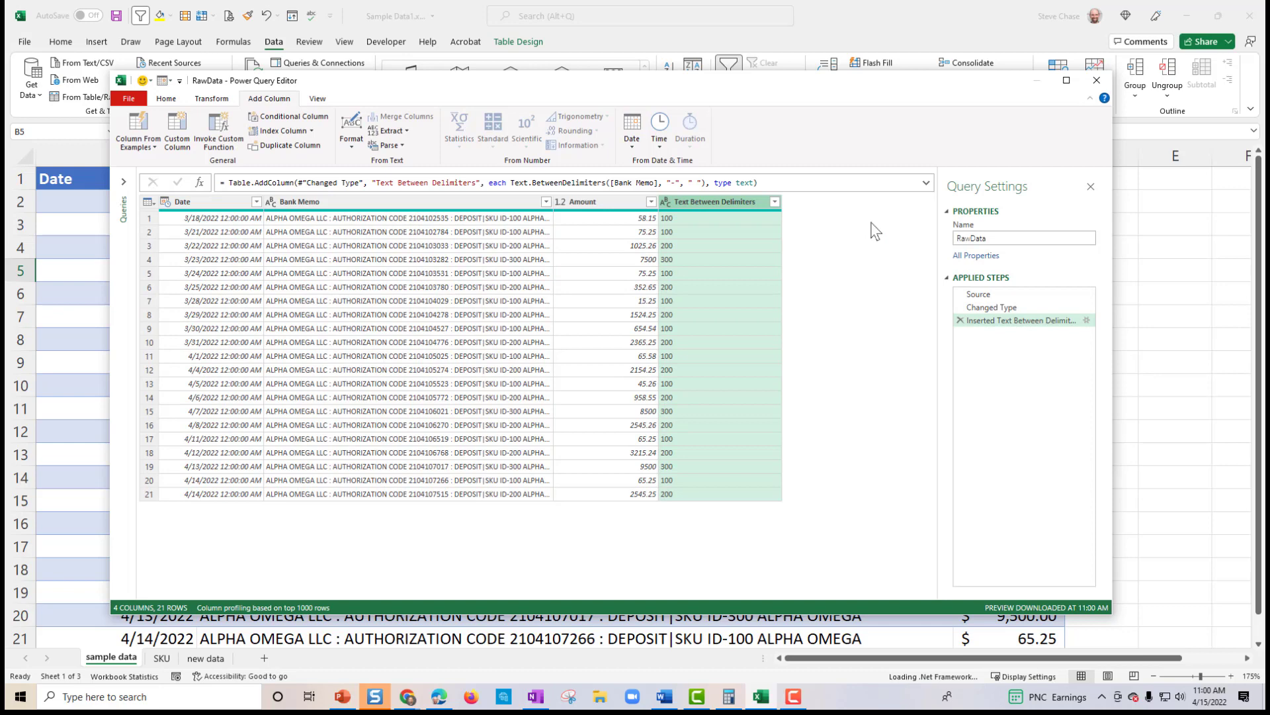
# Step: Expand the formula bar and examine the new column's formula, including its column name and start and end delimiters
pyautogui.click(927, 183)
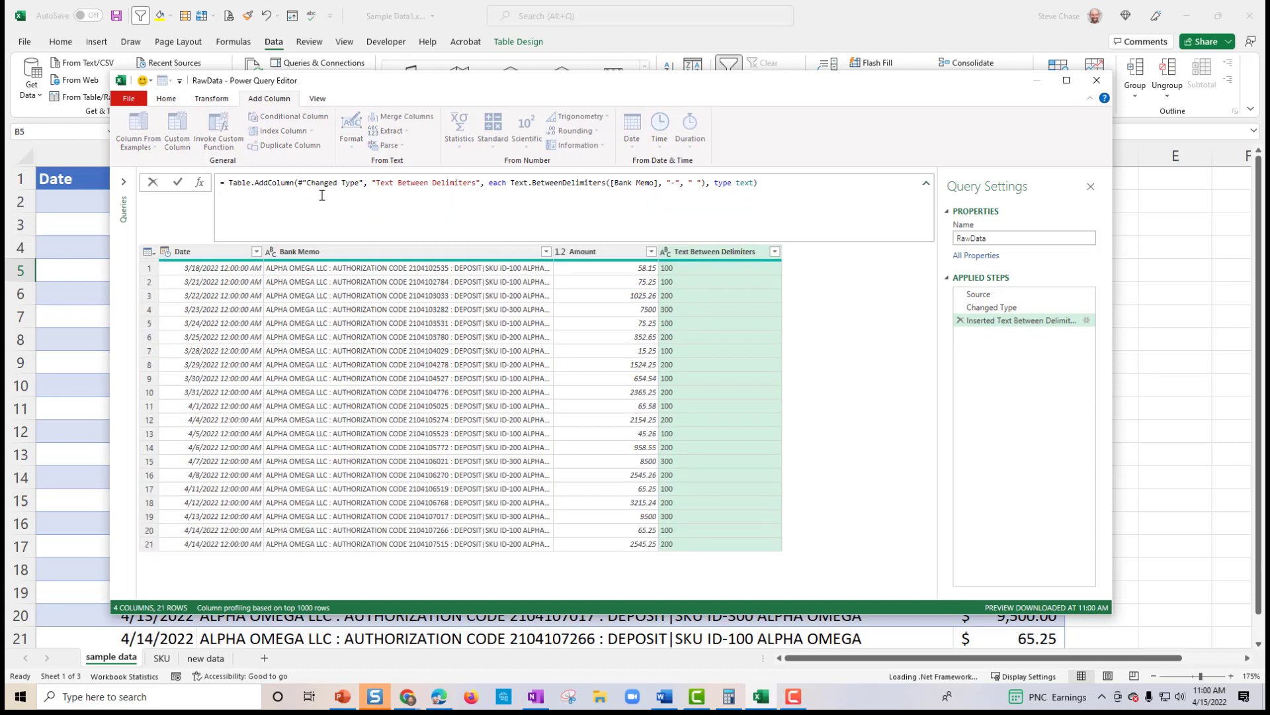
pyautogui.moveTo(313, 180)
pyautogui.moveTo(377, 183); pyautogui.dragTo(476, 183)
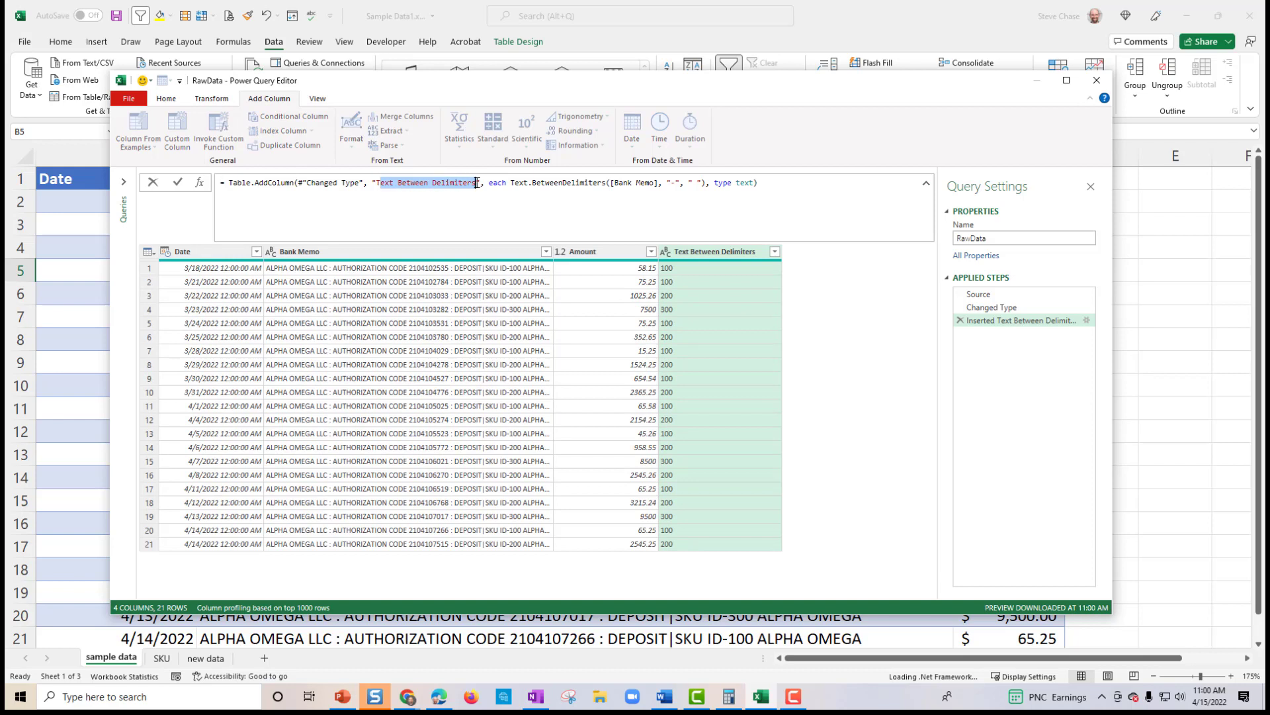
pyautogui.click(498, 183)
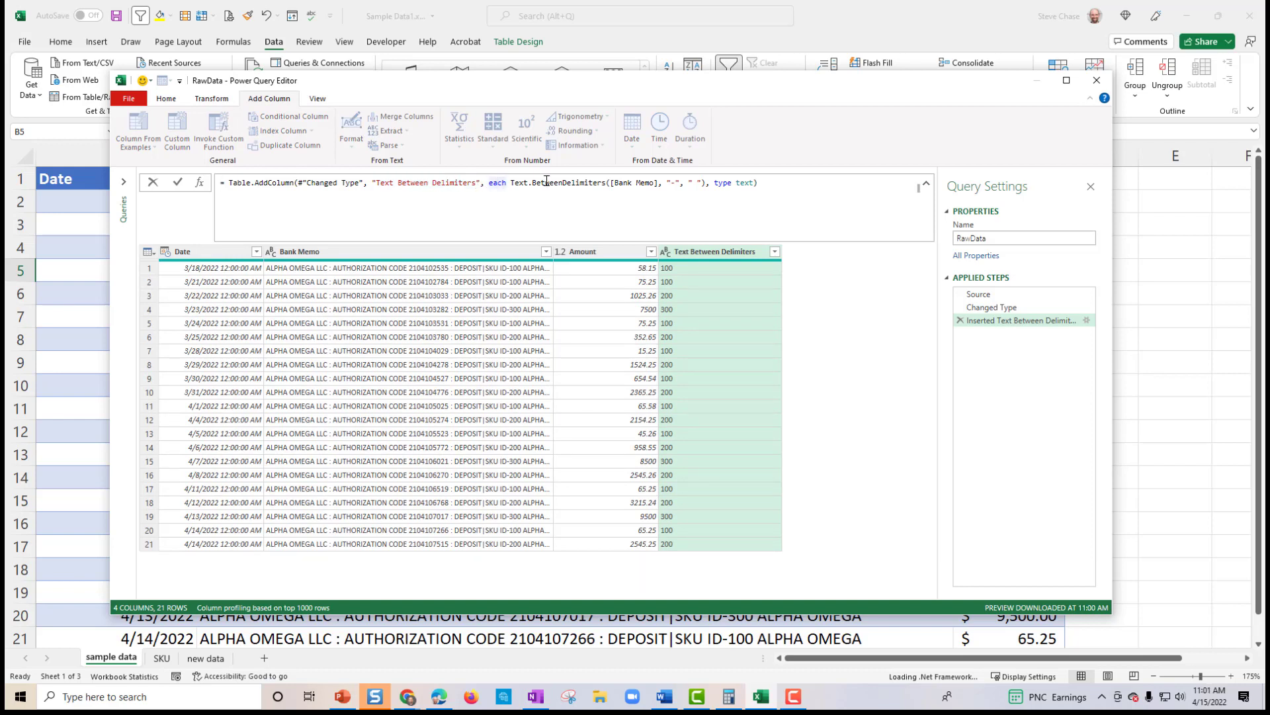
pyautogui.doubleClick(676, 184)
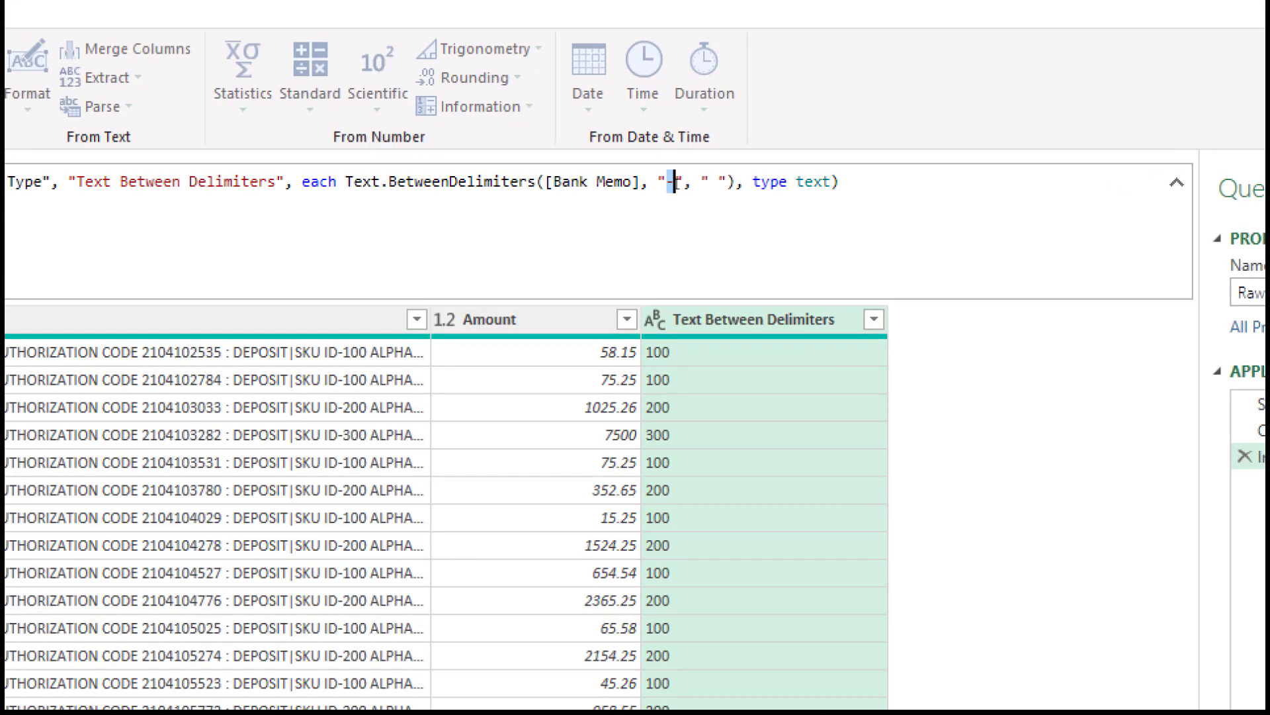
pyautogui.moveTo(667, 196); pyautogui.dragTo(680, 196)
pyautogui.moveTo(336, 386); pyautogui.dragTo(379, 389)
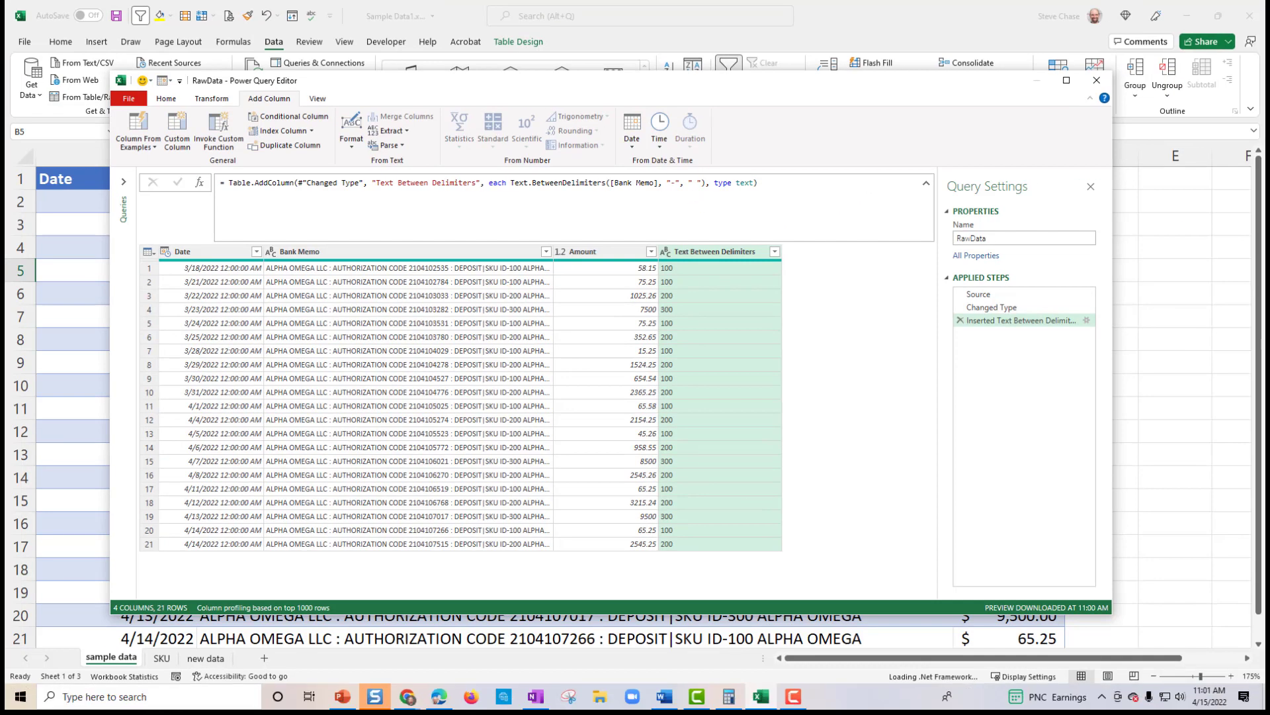
# Step: Widen the Query Settings pane and review the Inserted Text Between Delimiters step's settings, including advanced options, keeping the hyphen as start delimiter
pyautogui.moveTo(937, 351); pyautogui.dragTo(818, 352)
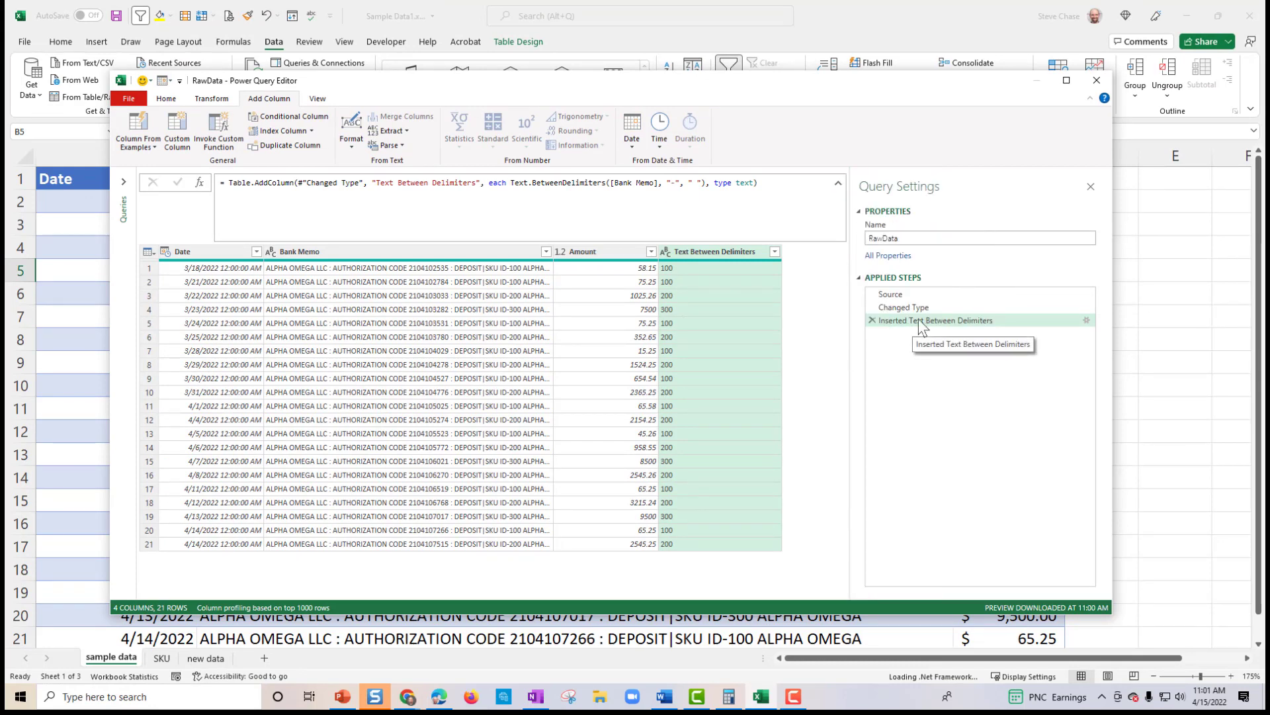
pyautogui.click(1087, 321)
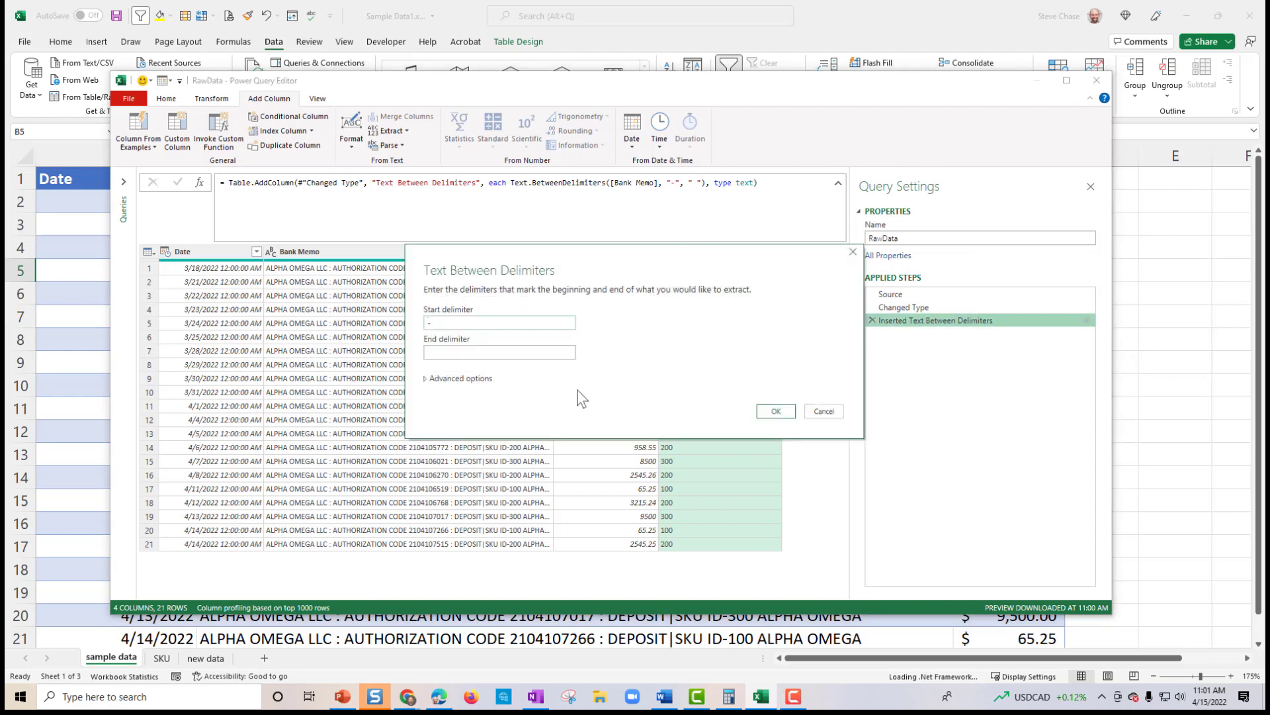
pyautogui.click(471, 378)
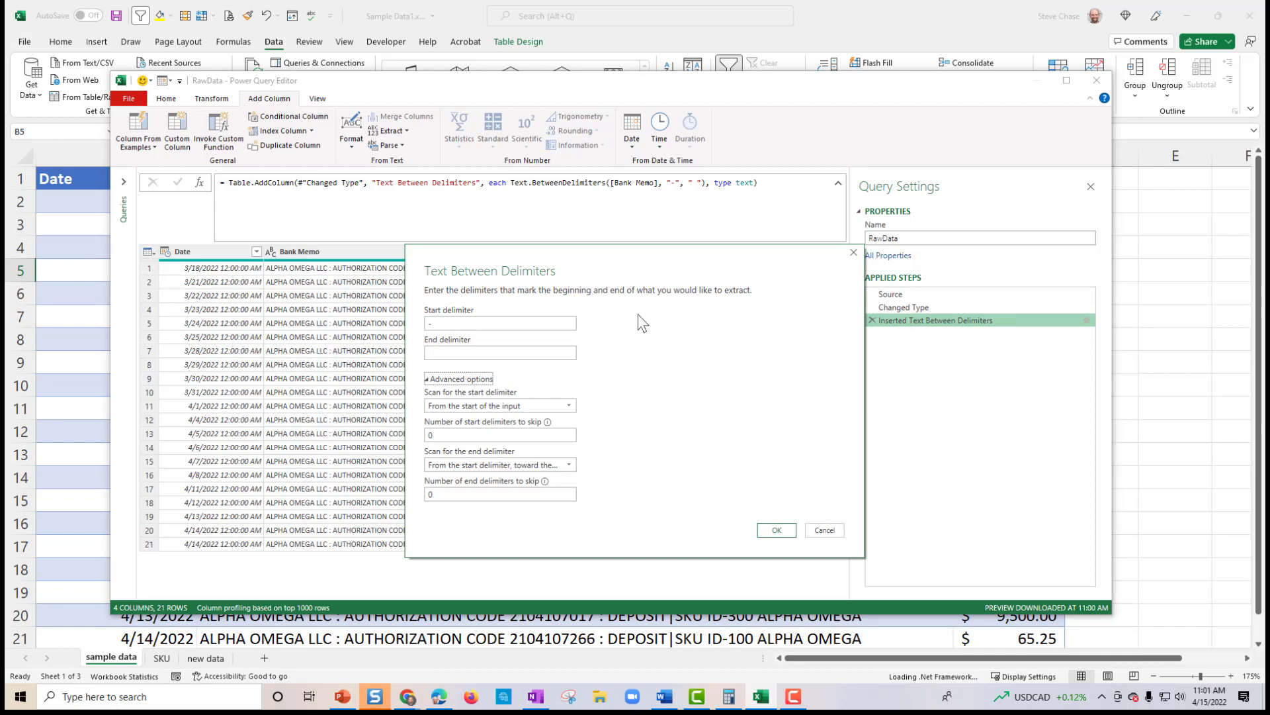
pyautogui.click(432, 323)
pyautogui.write('-')
pyautogui.click(433, 352)
pyautogui.click(453, 326)
pyautogui.click(777, 530)
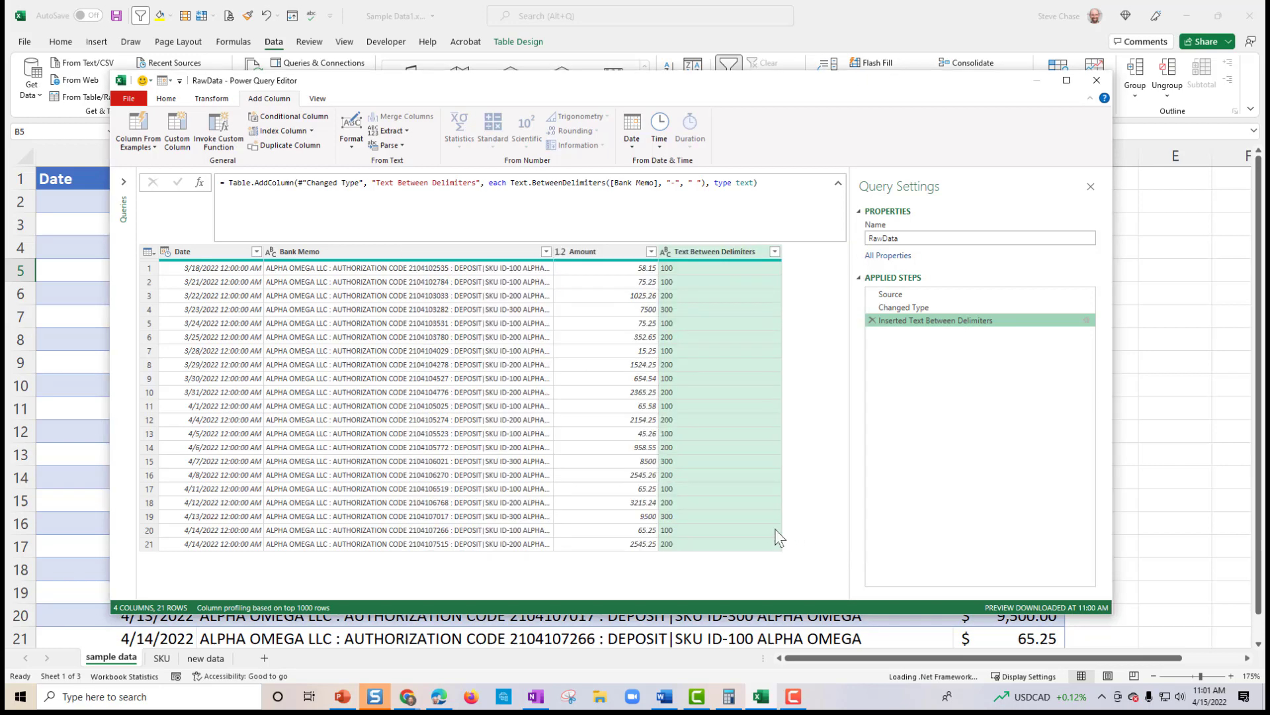
# Step: Rename the Text Between Delimiters column to SKU
pyautogui.click(701, 251)
pyautogui.rightClick(701, 251)
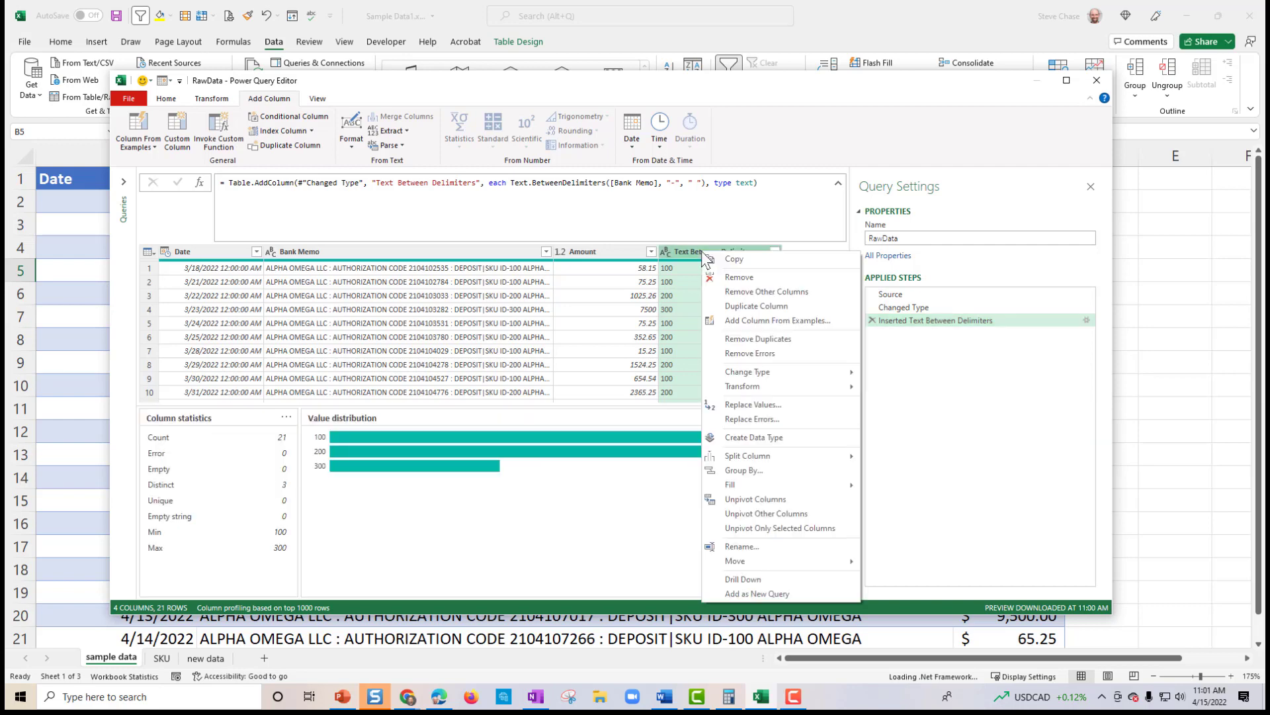
pyautogui.click(755, 547)
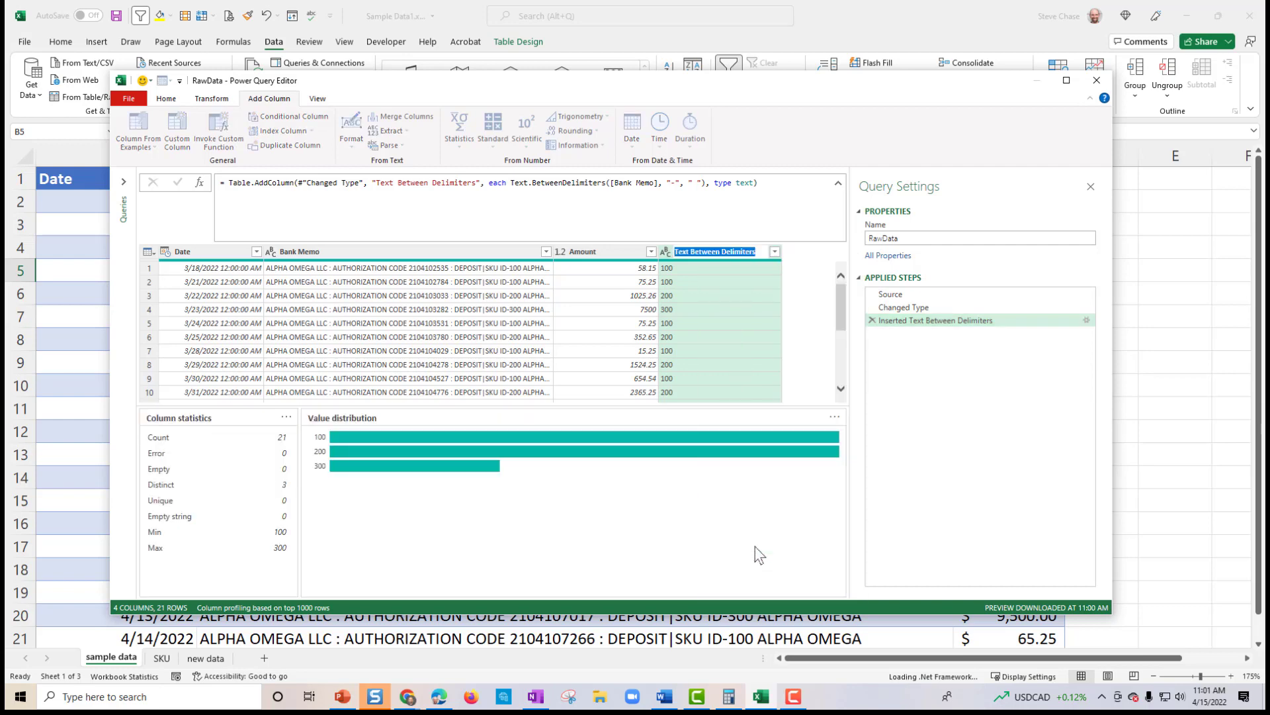
pyautogui.write('SKU')
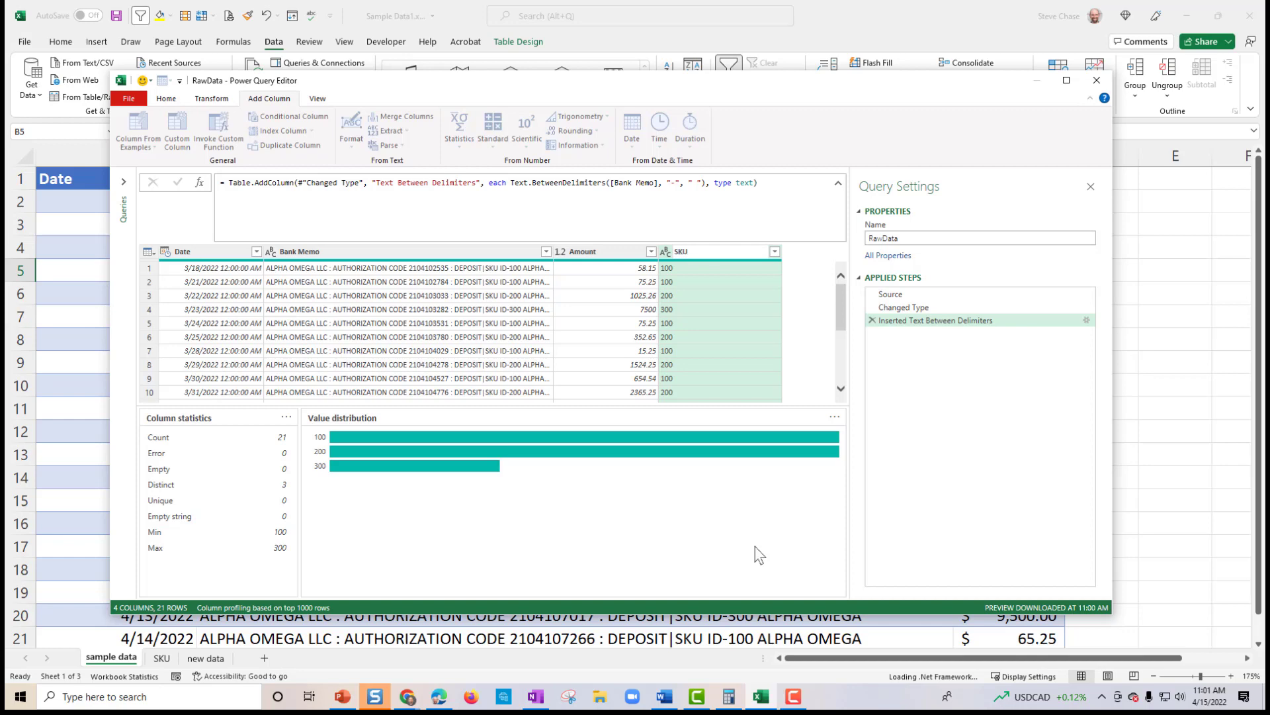
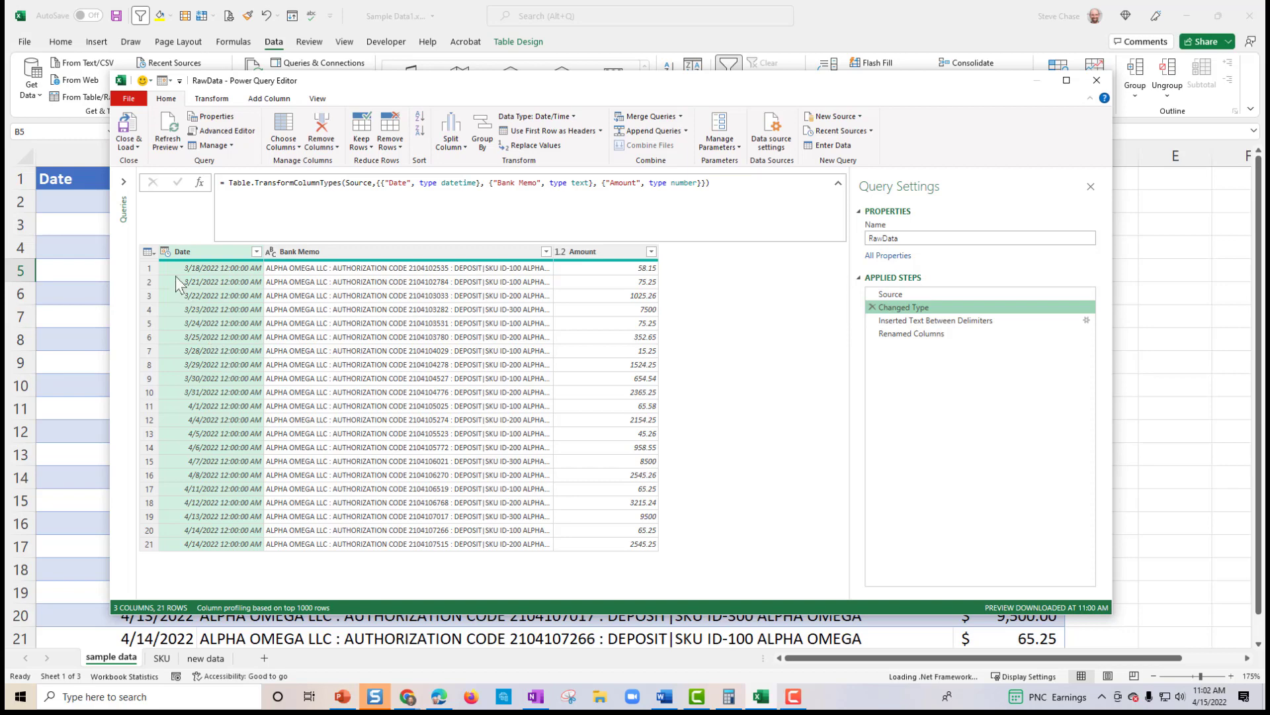
# Step: Try inserting a conversion of the Date column to the Date type after the Changed Type step, and delete that inserted step
pyautogui.click(169, 255)
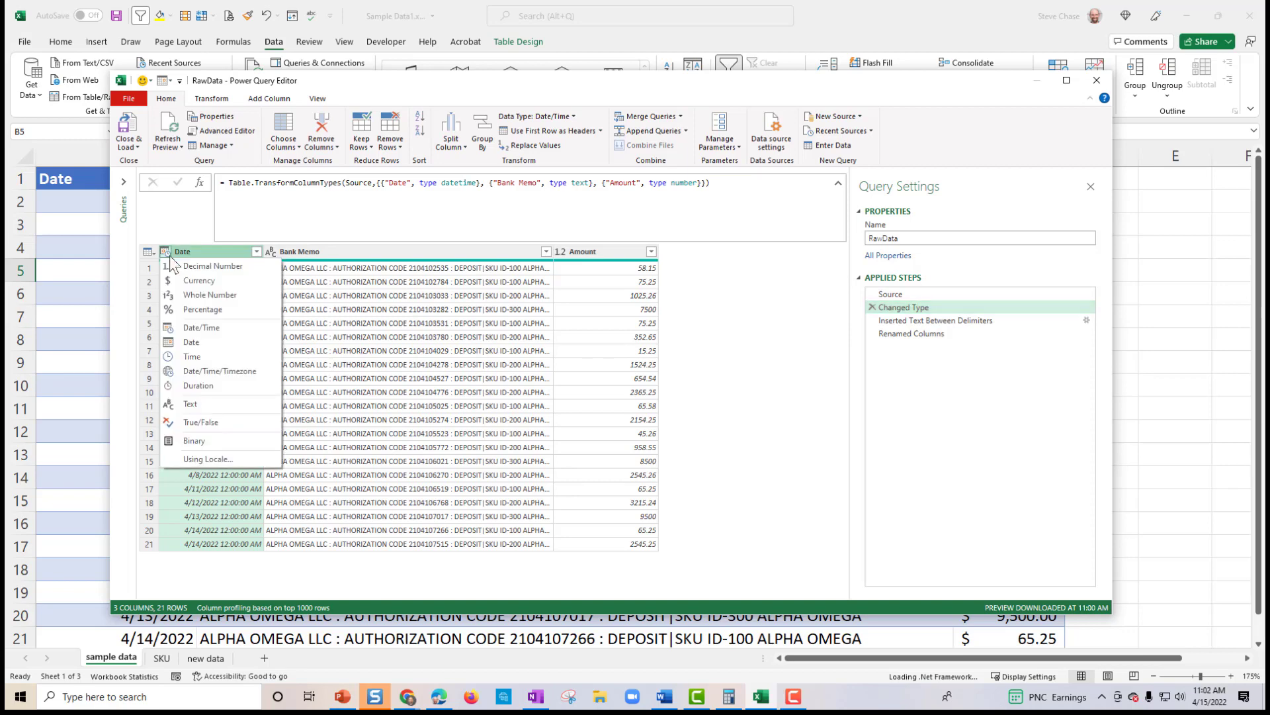
pyautogui.click(221, 342)
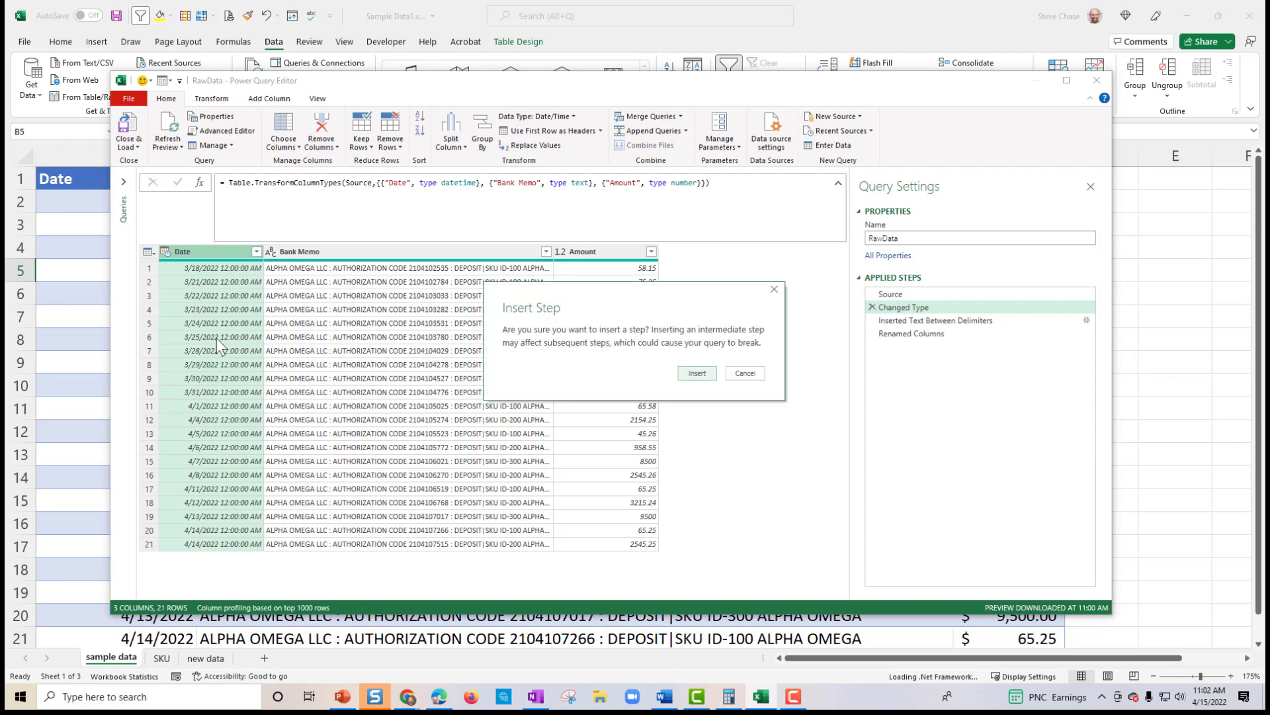
pyautogui.click(702, 372)
pyautogui.click(704, 376)
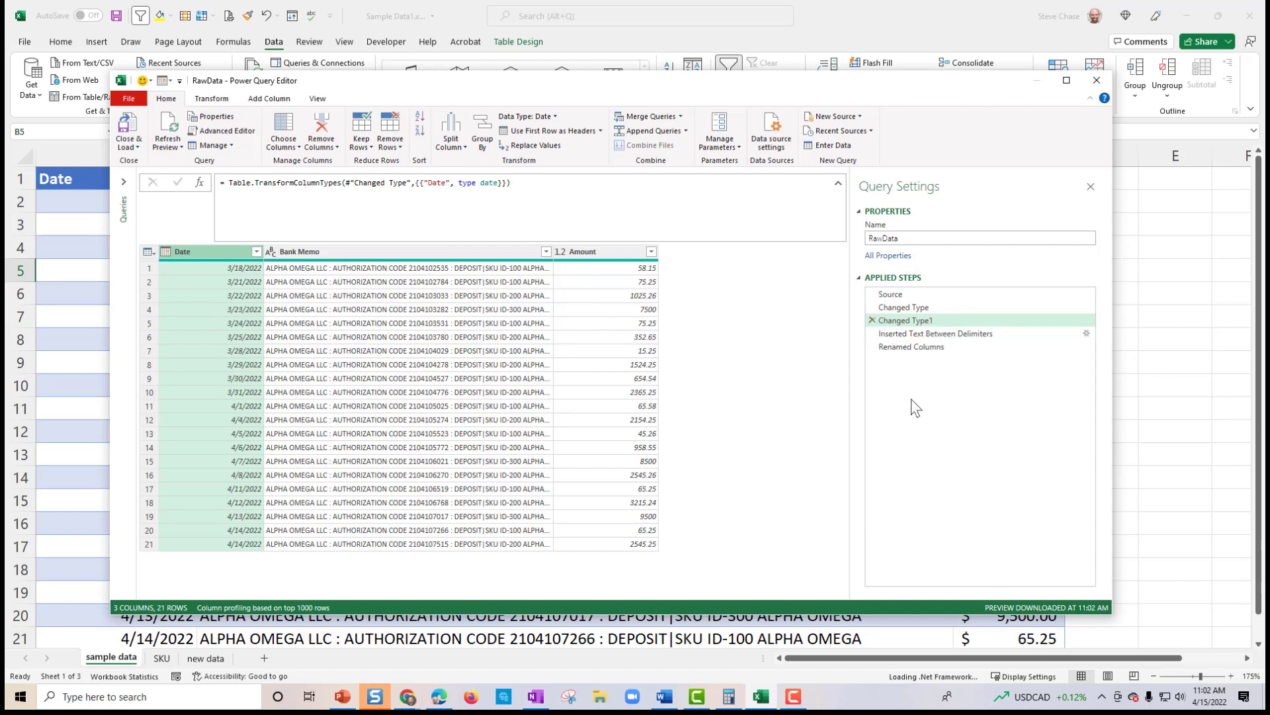
pyautogui.click(872, 320)
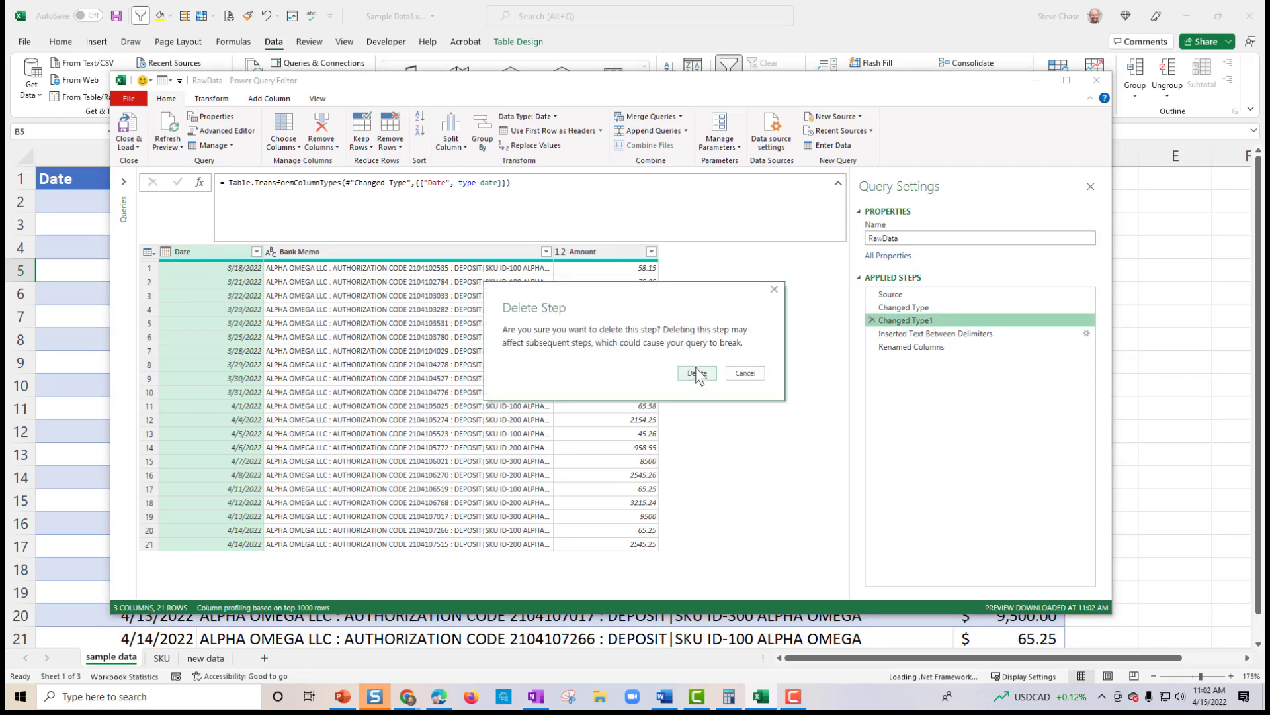
pyautogui.click(698, 373)
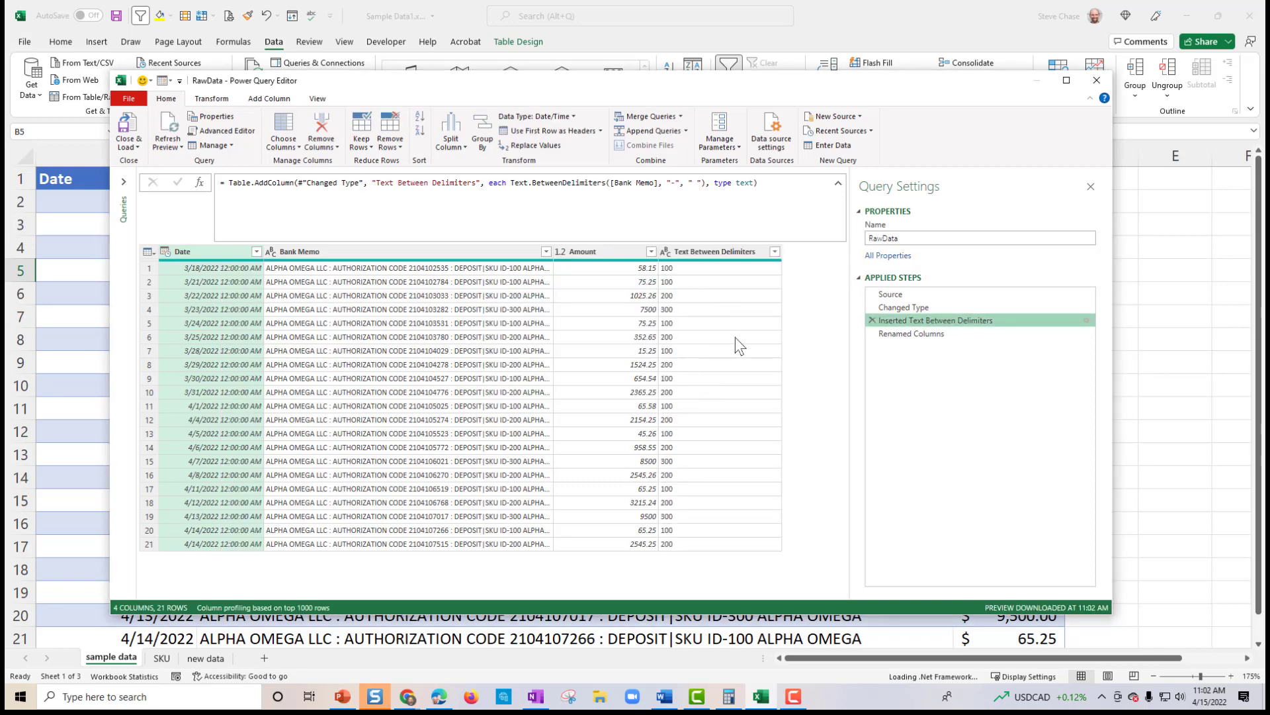
# Step: Change the Date column's data type to Date after the Renamed Columns step, and close and load the query into the workbook
pyautogui.click(912, 334)
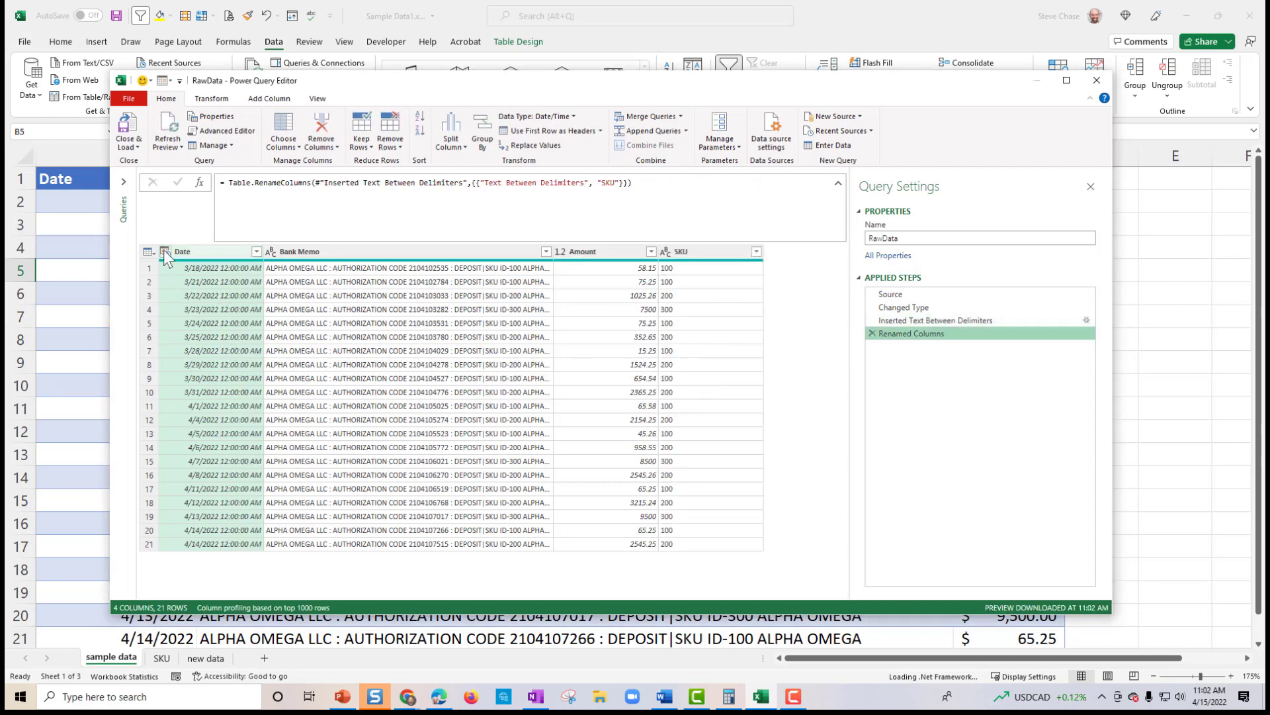
pyautogui.click(166, 252)
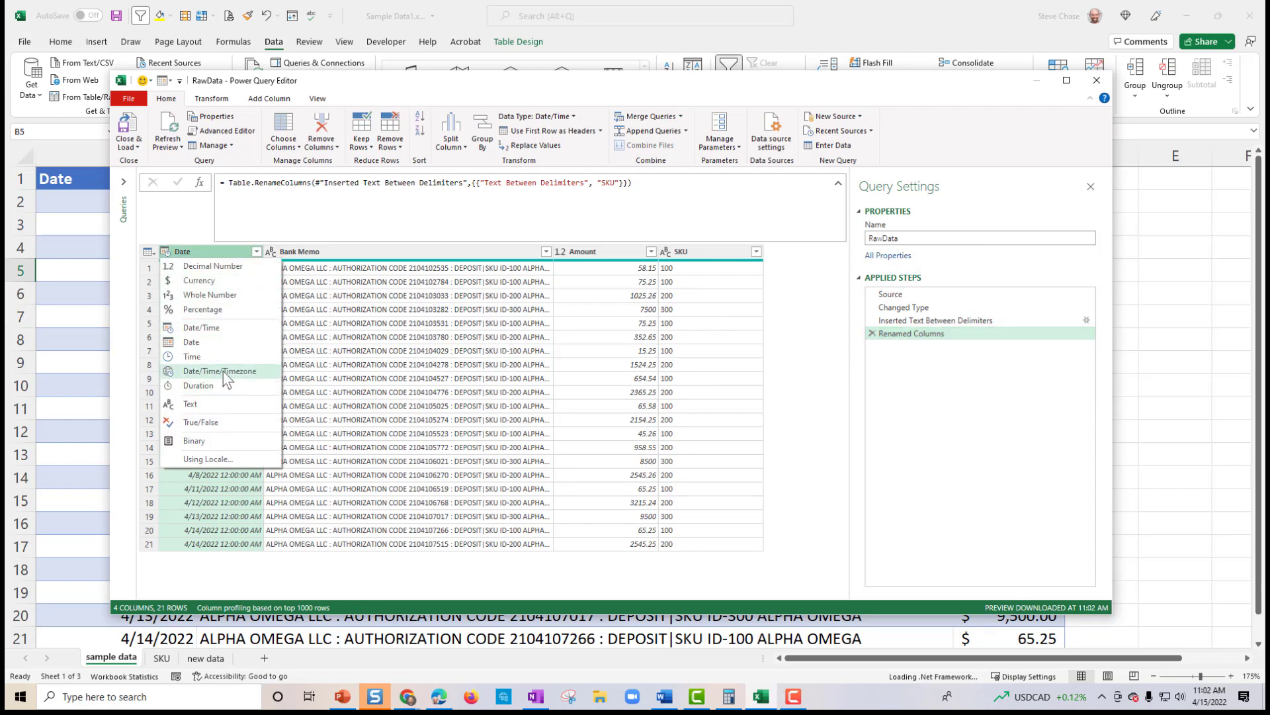
pyautogui.click(219, 342)
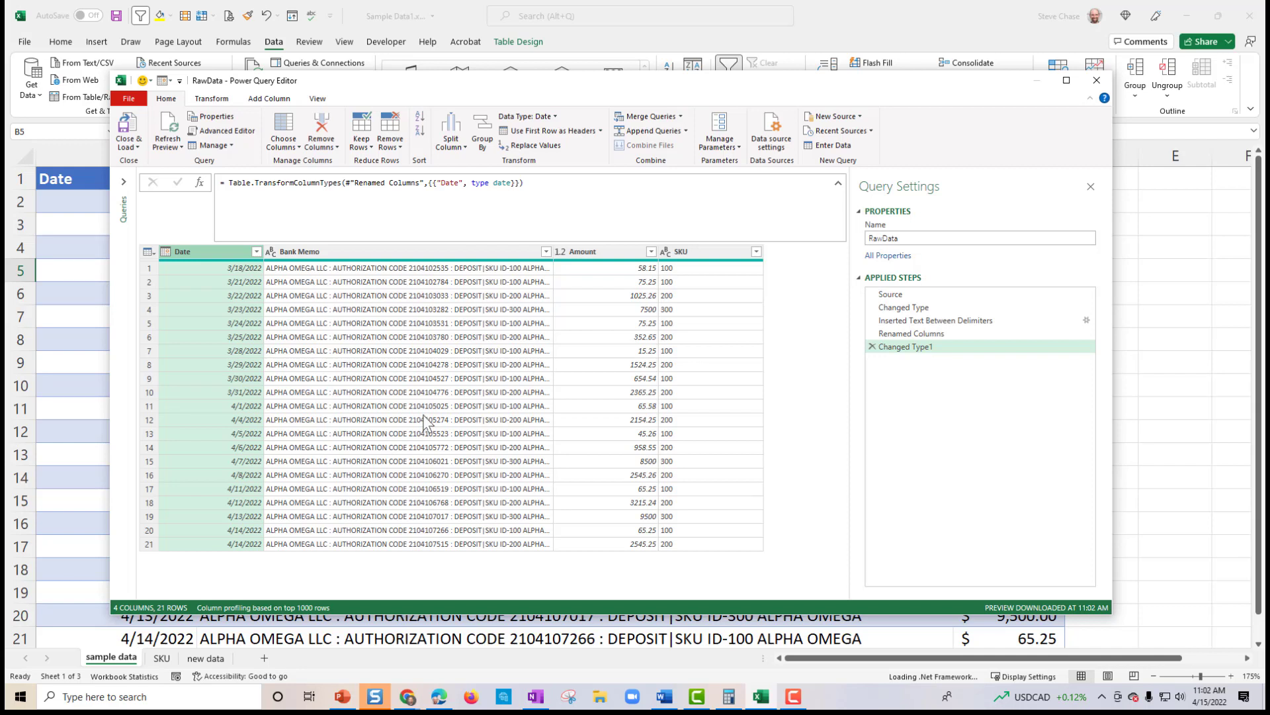
pyautogui.click(128, 129)
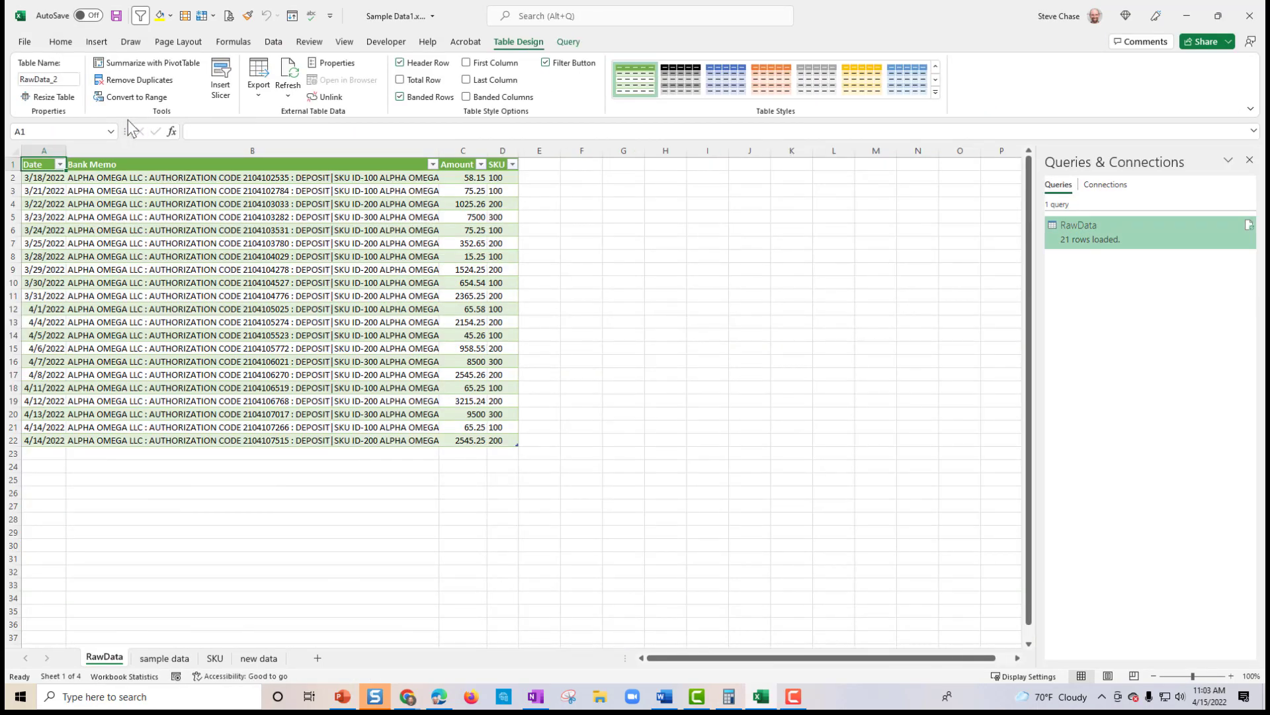
# Step: Compare the loaded RawData sheet with the sample data sheet, and examine the RawData query's commands and its preview details
pyautogui.click(110, 663)
pyautogui.click(162, 658)
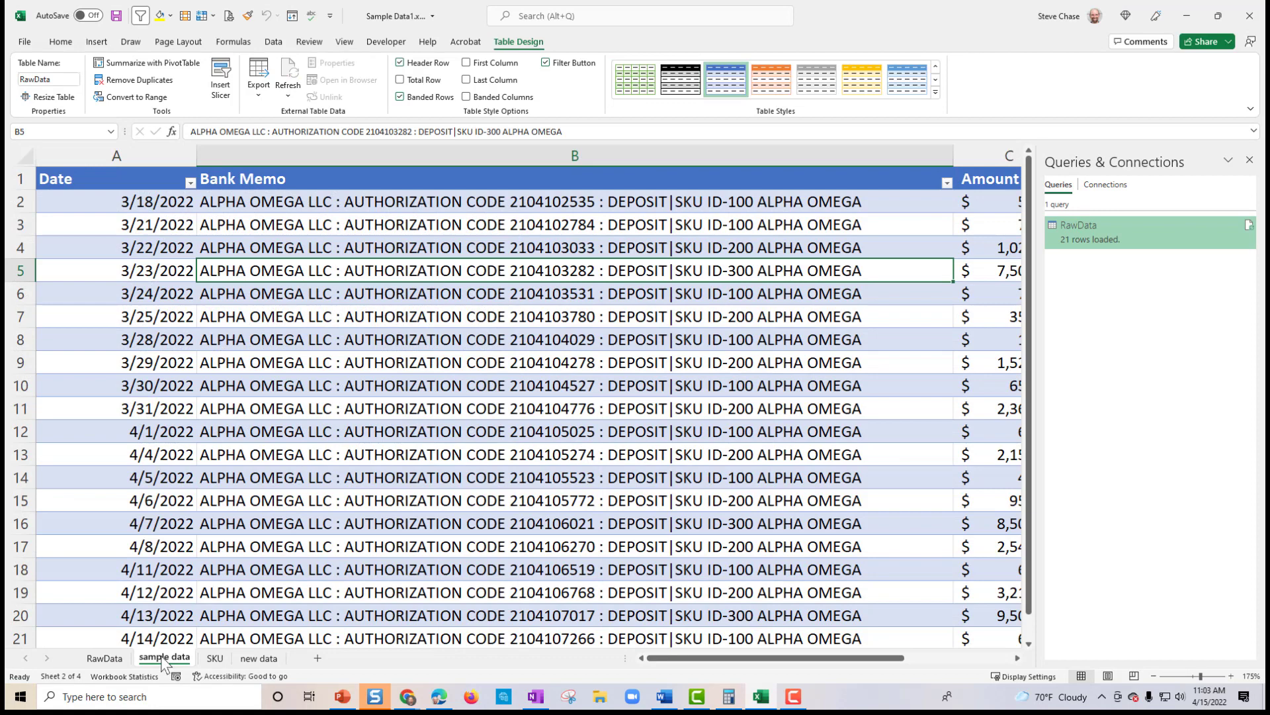
pyautogui.click(105, 658)
pyautogui.click(280, 235)
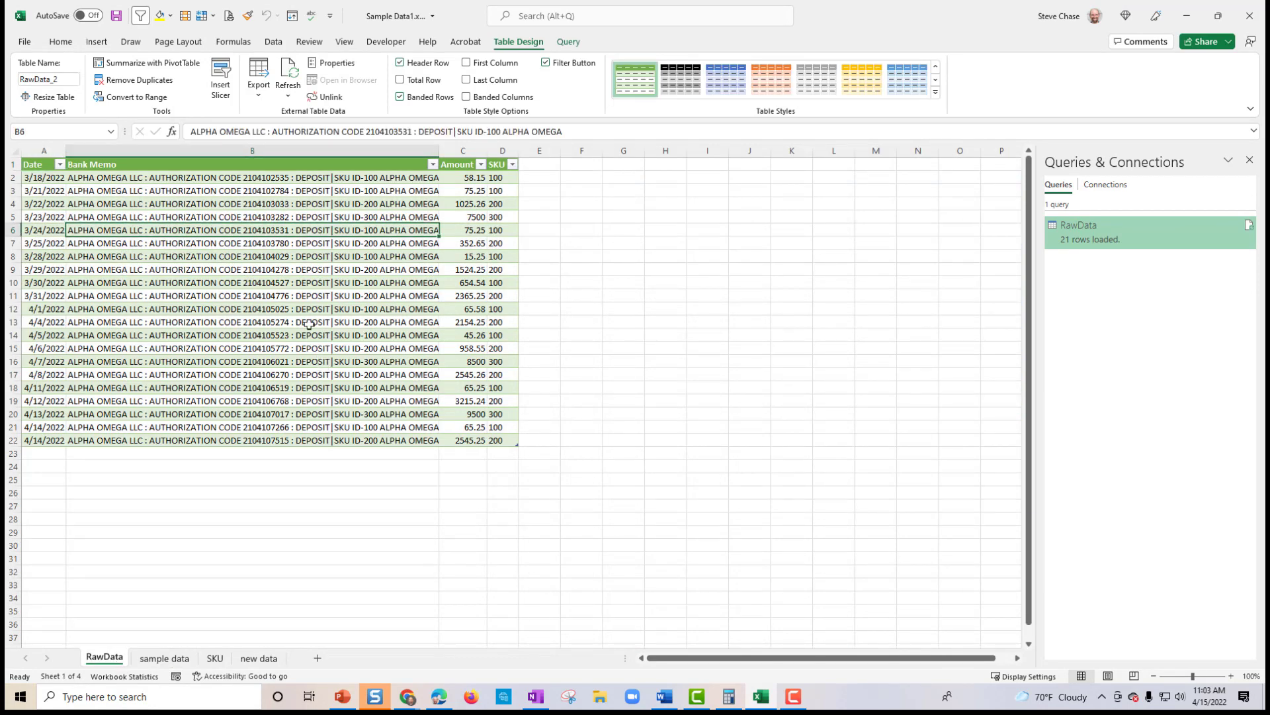
pyautogui.click(569, 43)
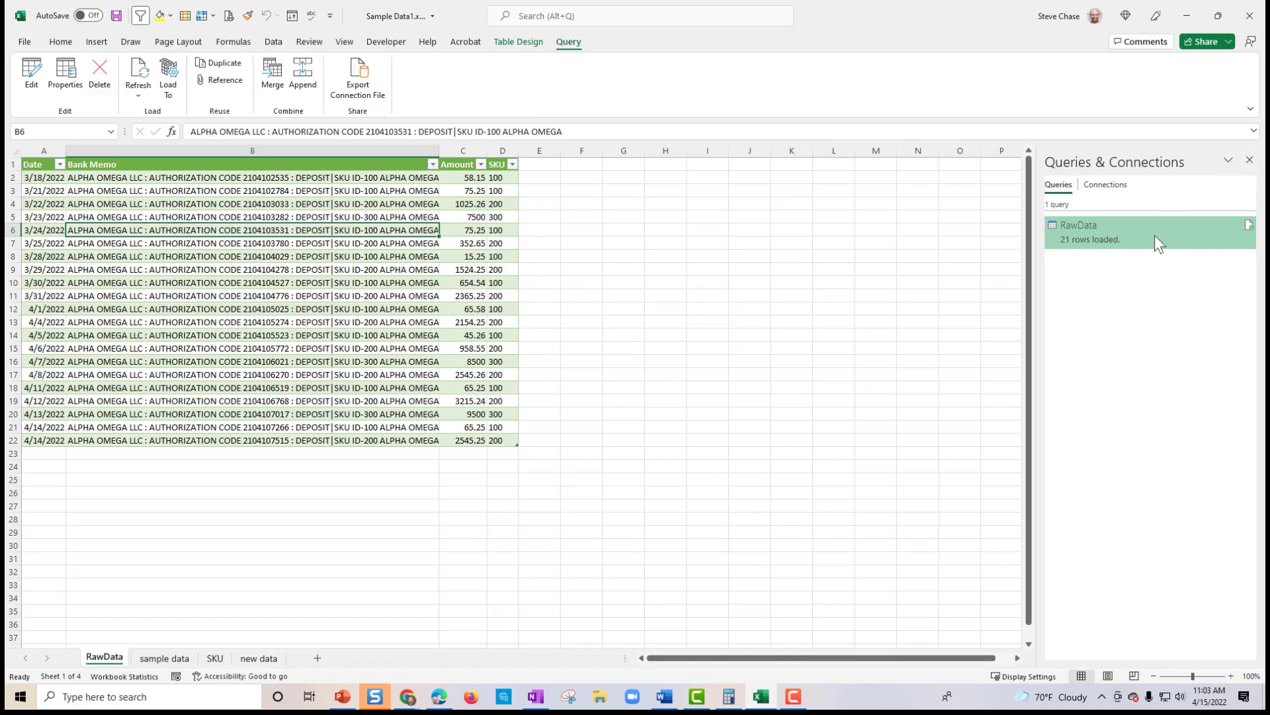
pyautogui.moveTo(1168, 237)
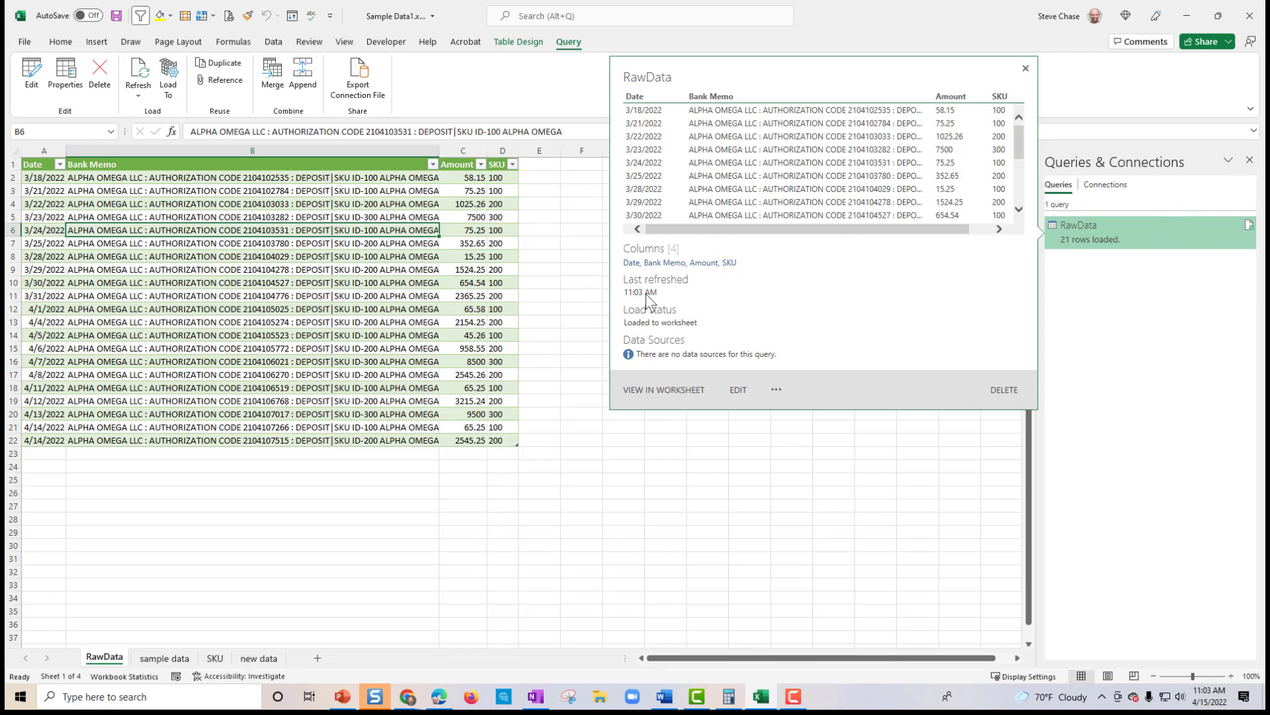
pyautogui.click(197, 291)
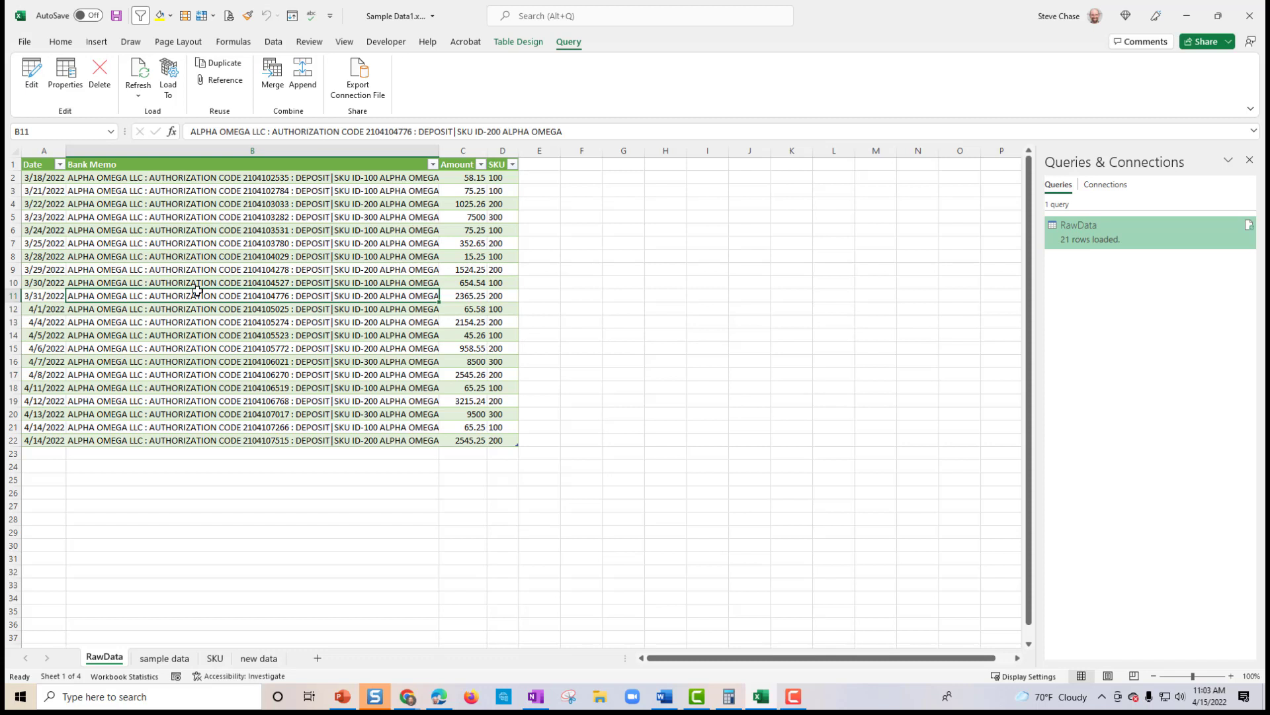
# Step: Add a Product Category column beside SKU in the RawData sheet's table and widen it to fit the header
pyautogui.click(544, 165)
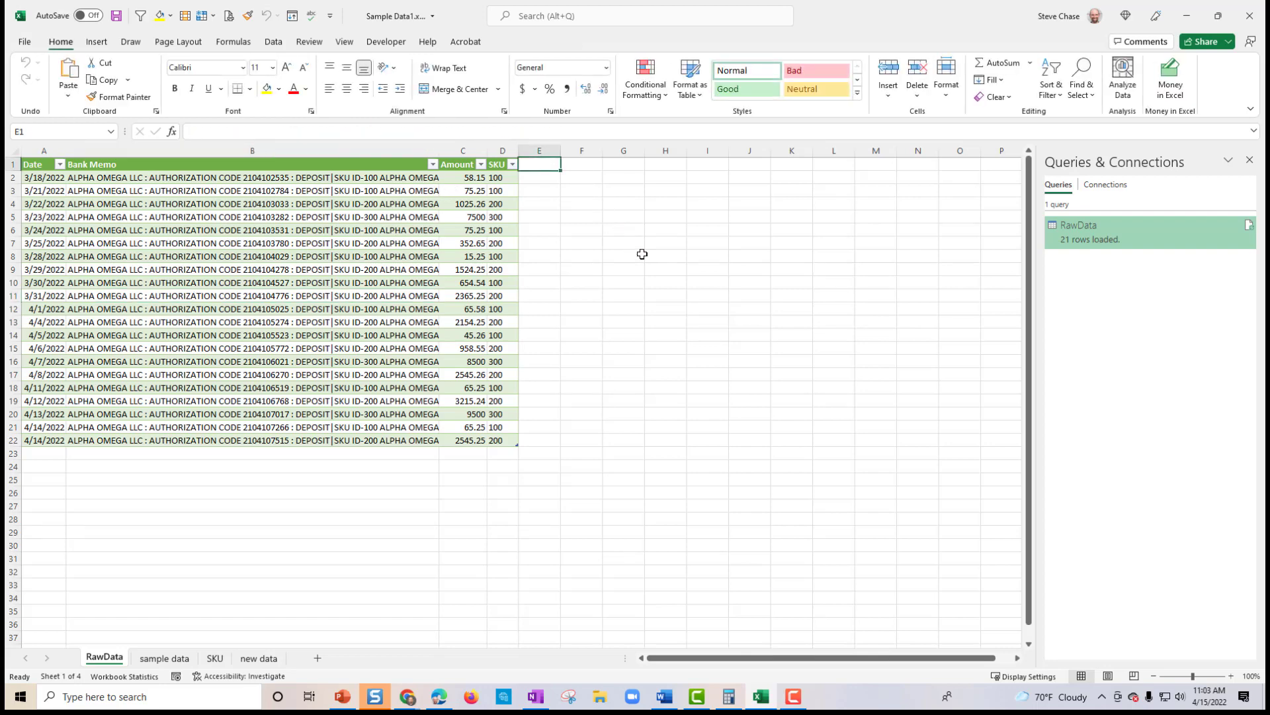
pyautogui.write('P')
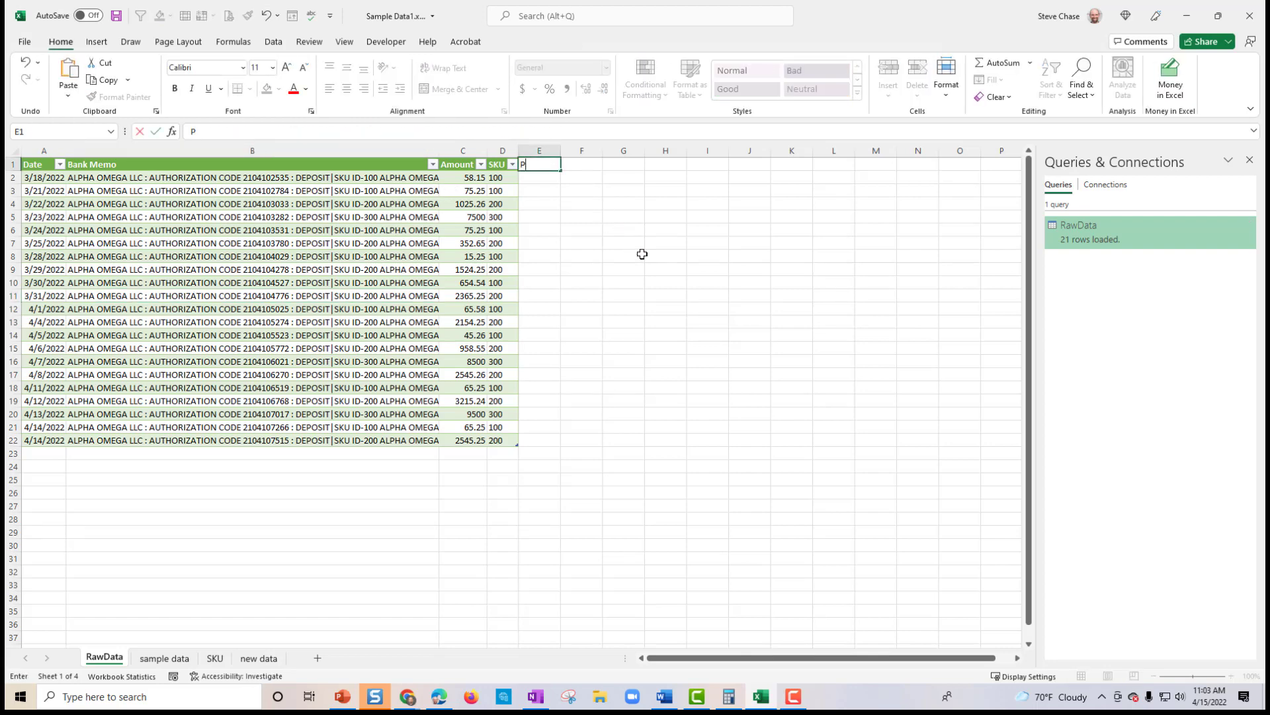
pyautogui.write('roduct Category')
pyautogui.press('Return')
pyautogui.moveTo(561, 150); pyautogui.dragTo(630, 152)
# Step: Review the SKU codes and their product classifications on the SKU sheet
pyautogui.click(215, 658)
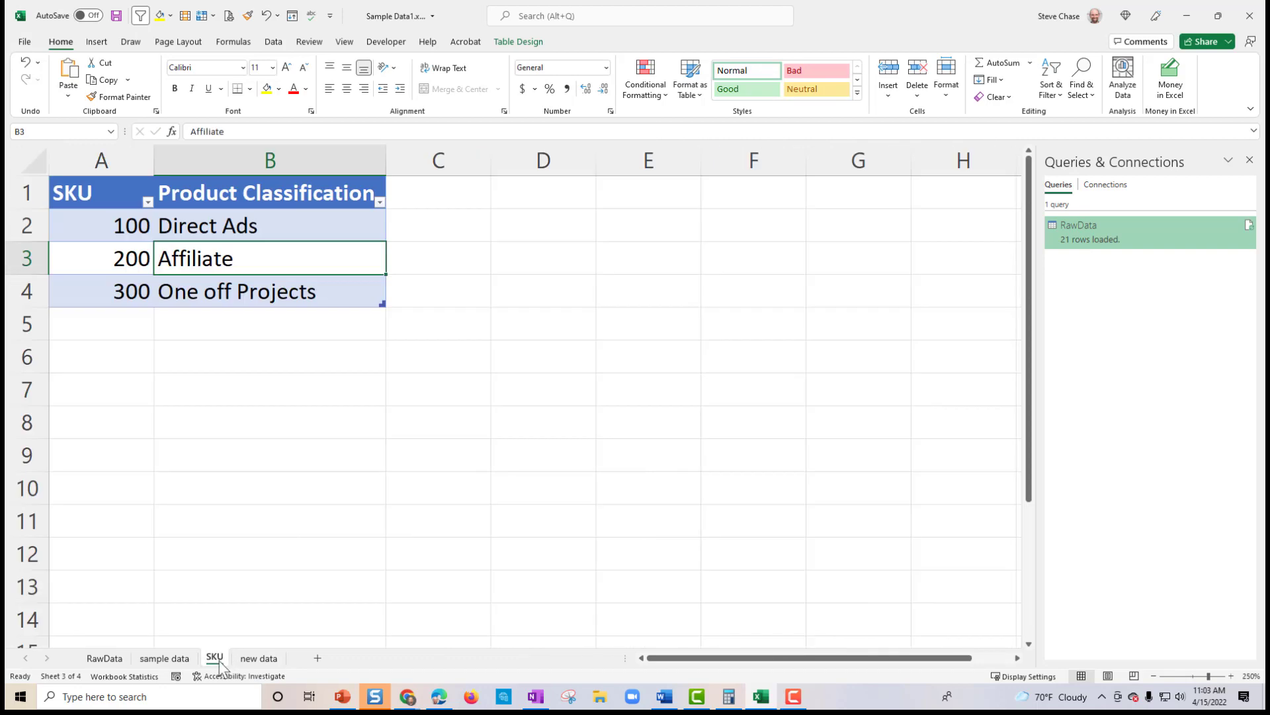
pyautogui.moveTo(100, 219); pyautogui.dragTo(224, 289)
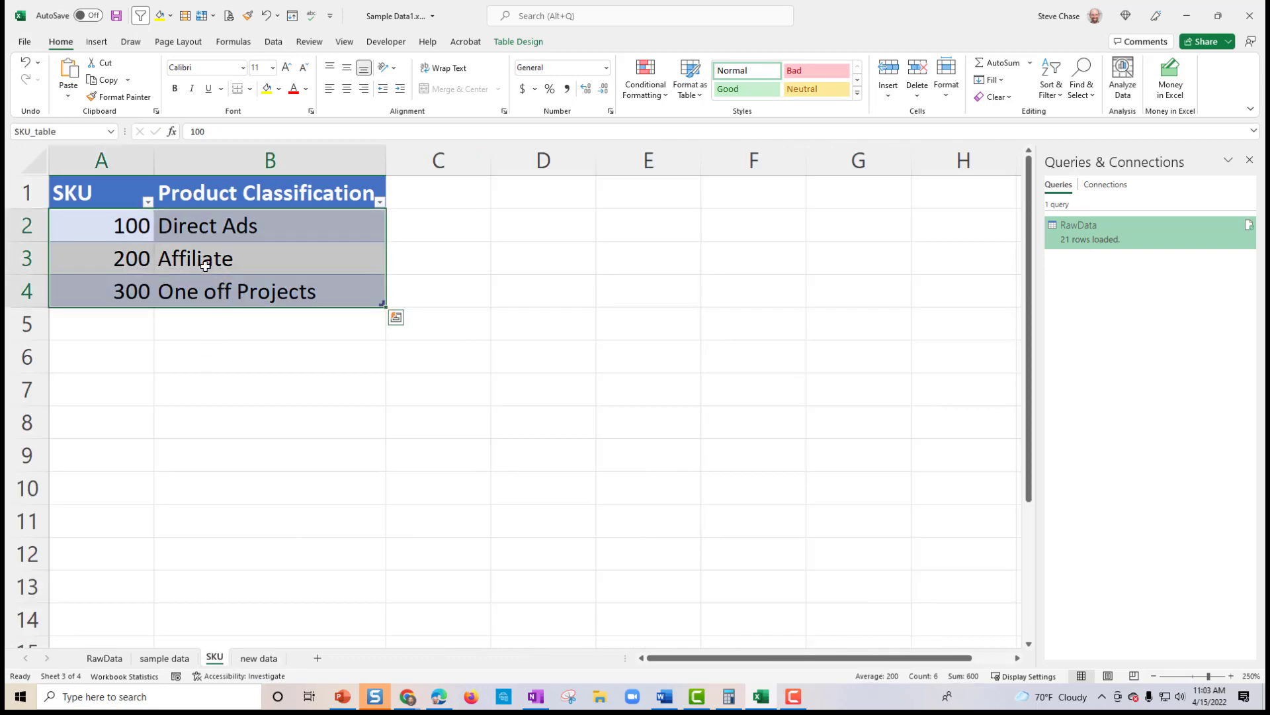
pyautogui.click(105, 659)
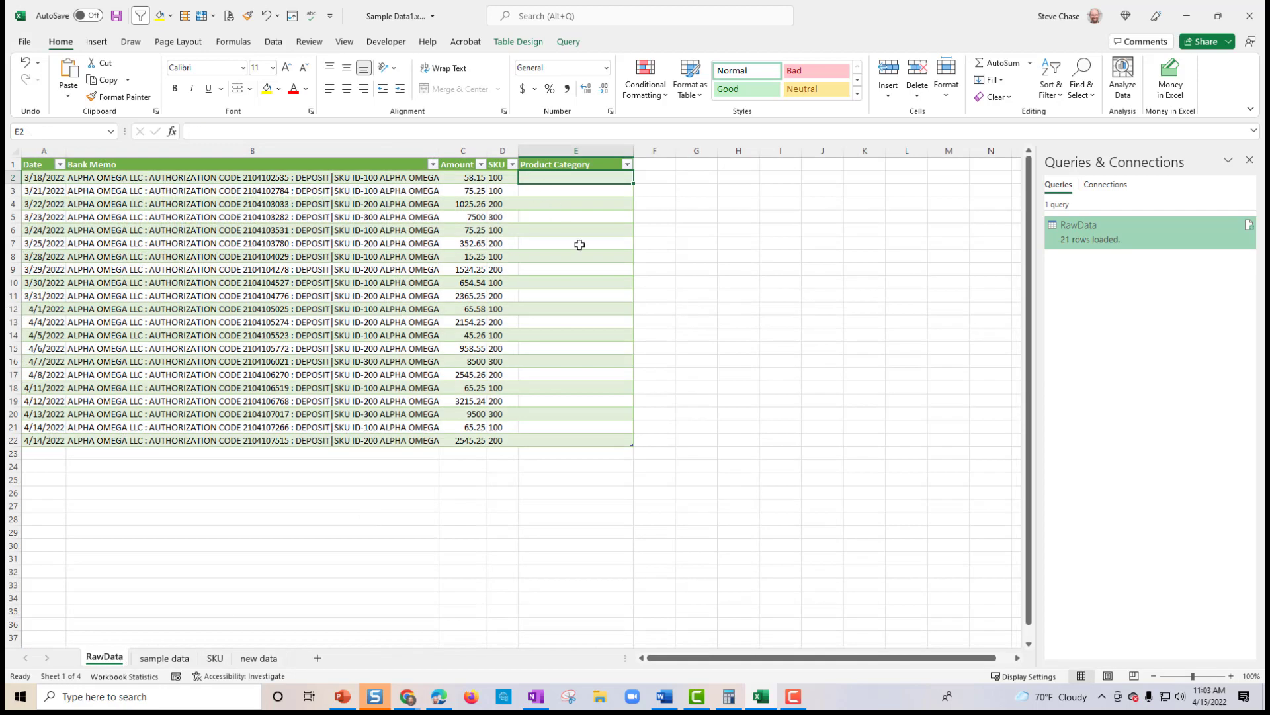
pyautogui.write('=xl')
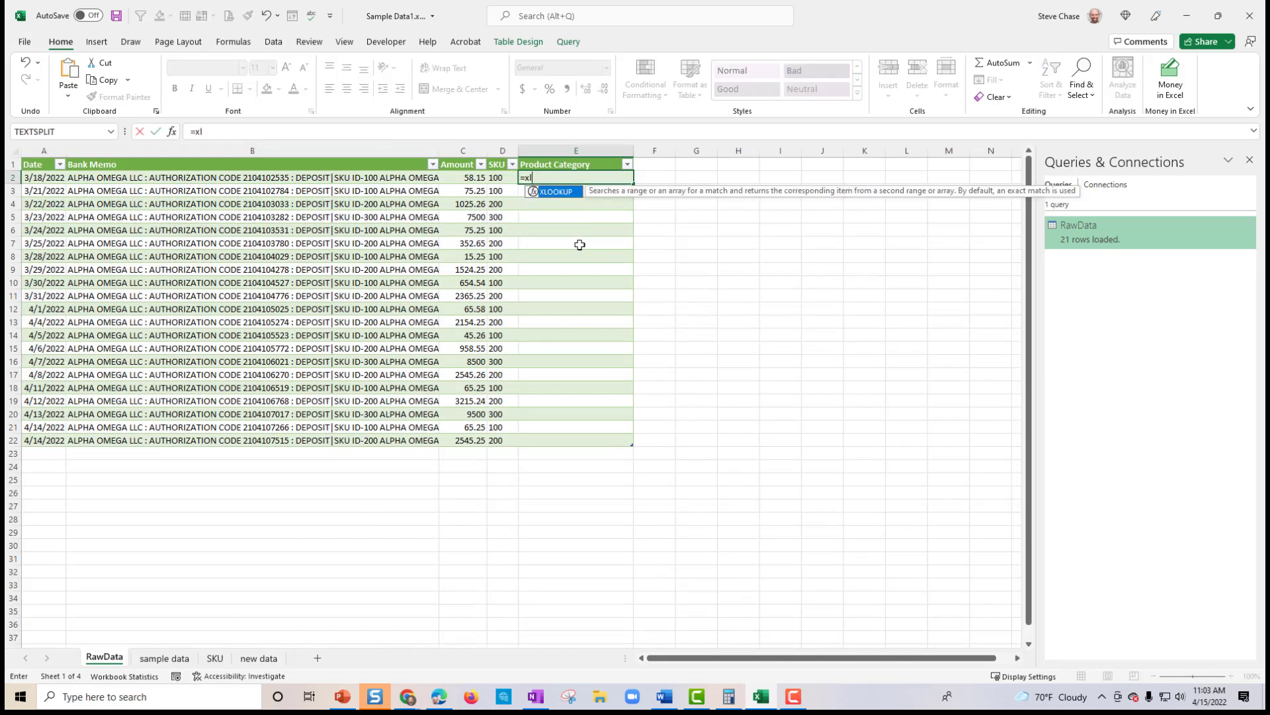
pyautogui.press('Tab')
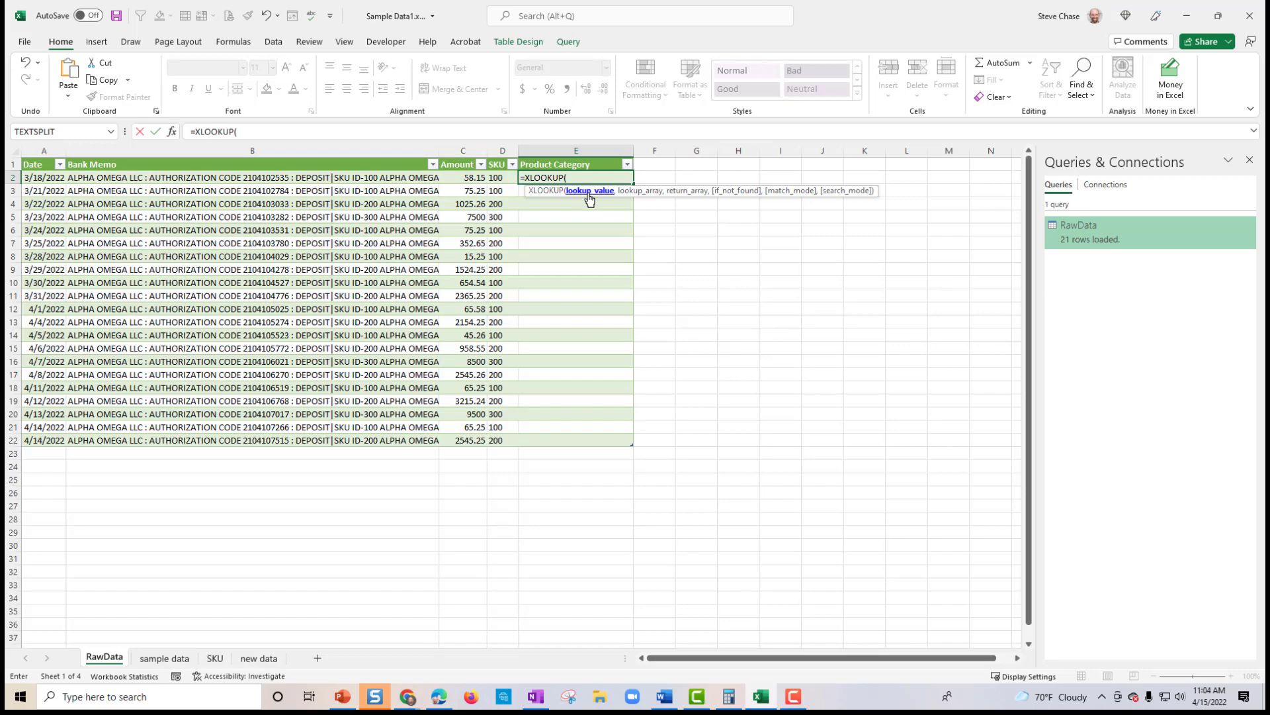
pyautogui.click(502, 179)
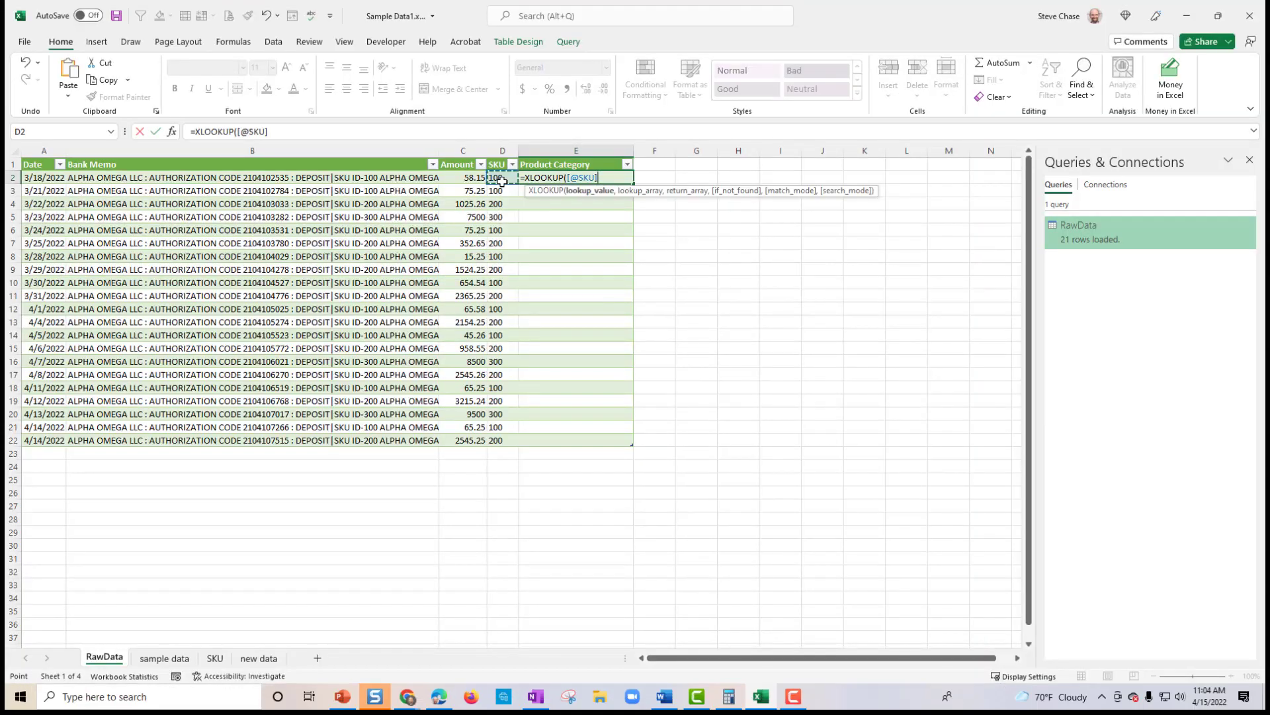
pyautogui.write(',')
pyautogui.click(215, 658)
pyautogui.moveTo(113, 225); pyautogui.dragTo(104, 283)
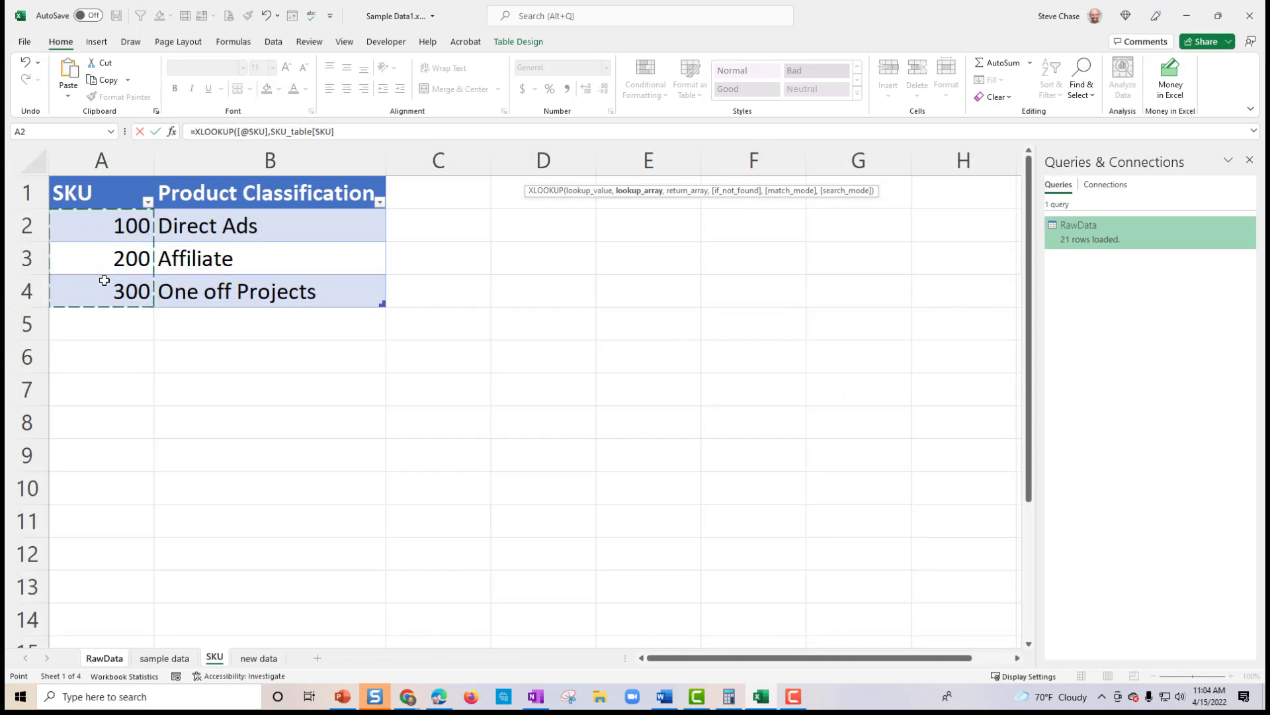
pyautogui.write(',')
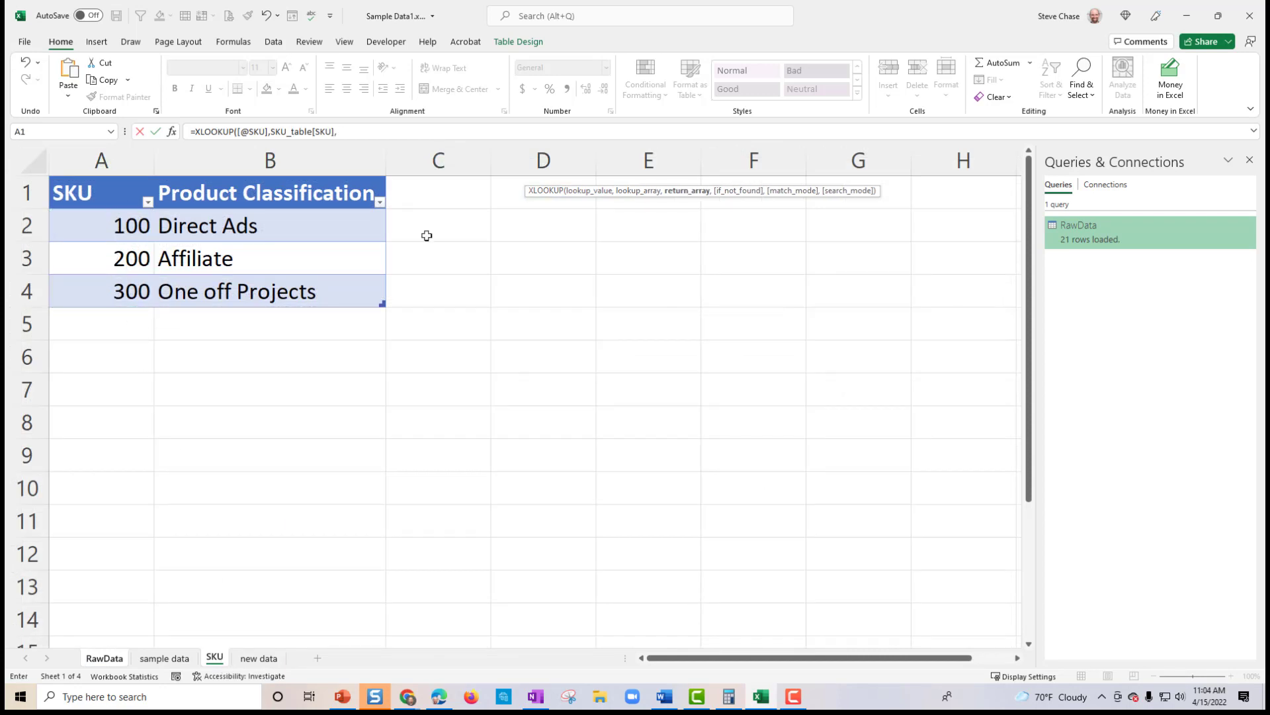
pyautogui.moveTo(335, 217); pyautogui.dragTo(321, 289)
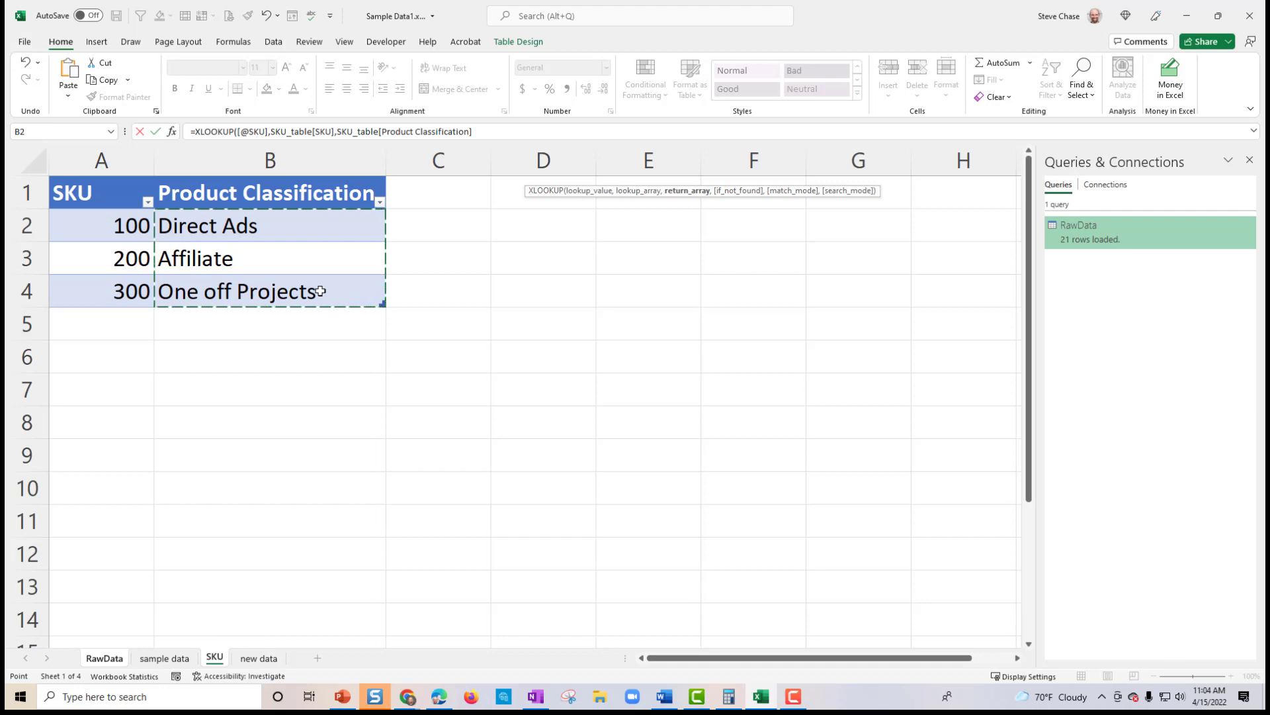
pyautogui.click(483, 133)
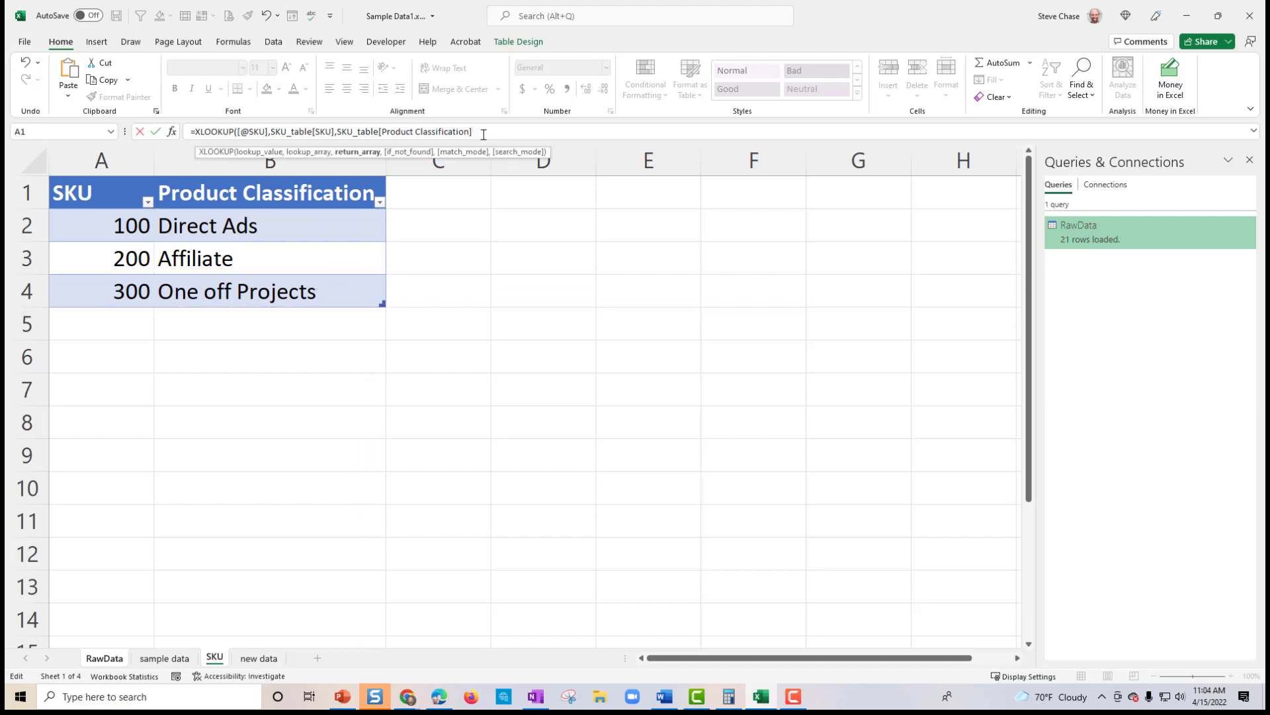
pyautogui.write(')')
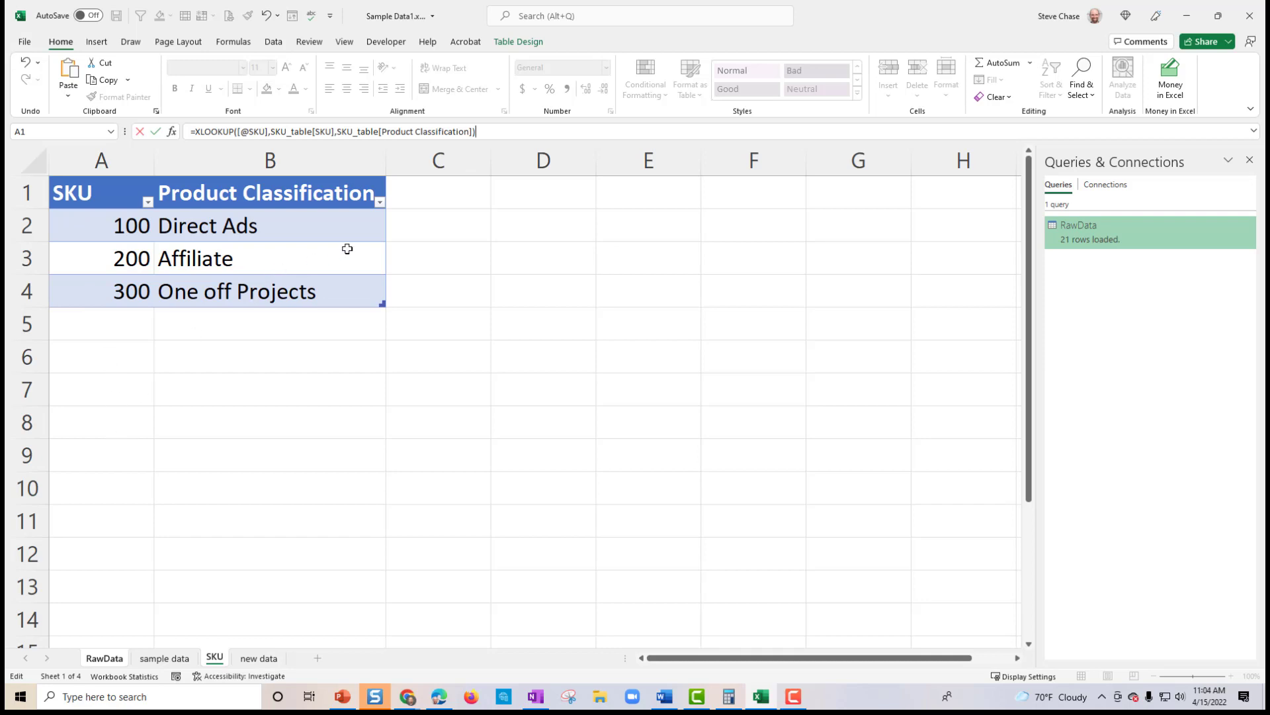
pyautogui.click(156, 132)
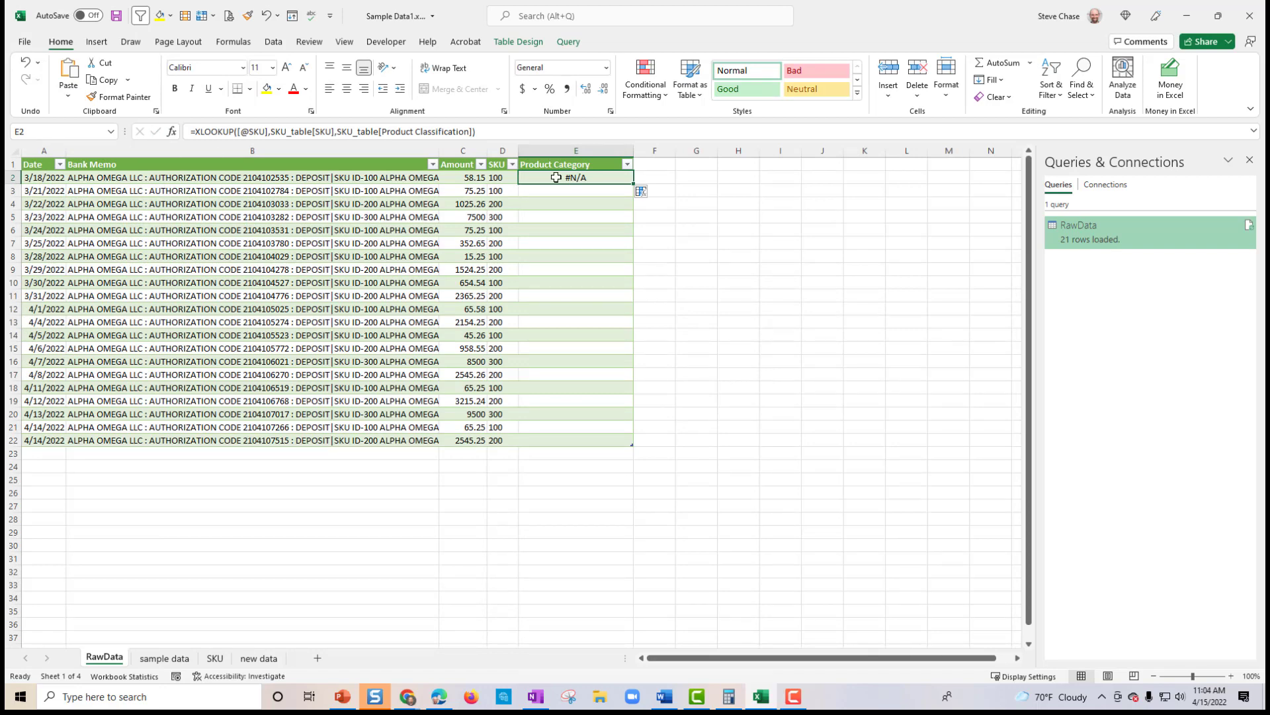
# Step: Inspect the XLOOKUP formula's arguments in the first Product Category cell, leaving the formula as entered
pyautogui.click(450, 132)
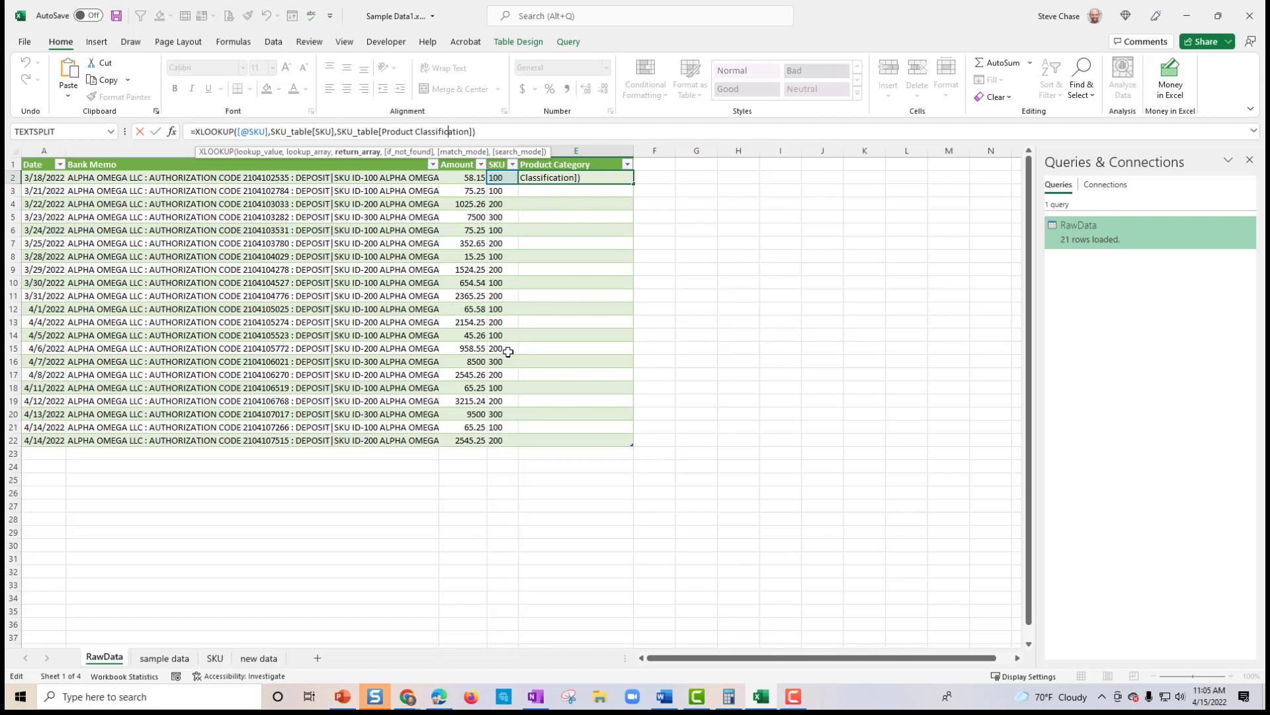
pyautogui.click(358, 129)
pyautogui.press('Return')
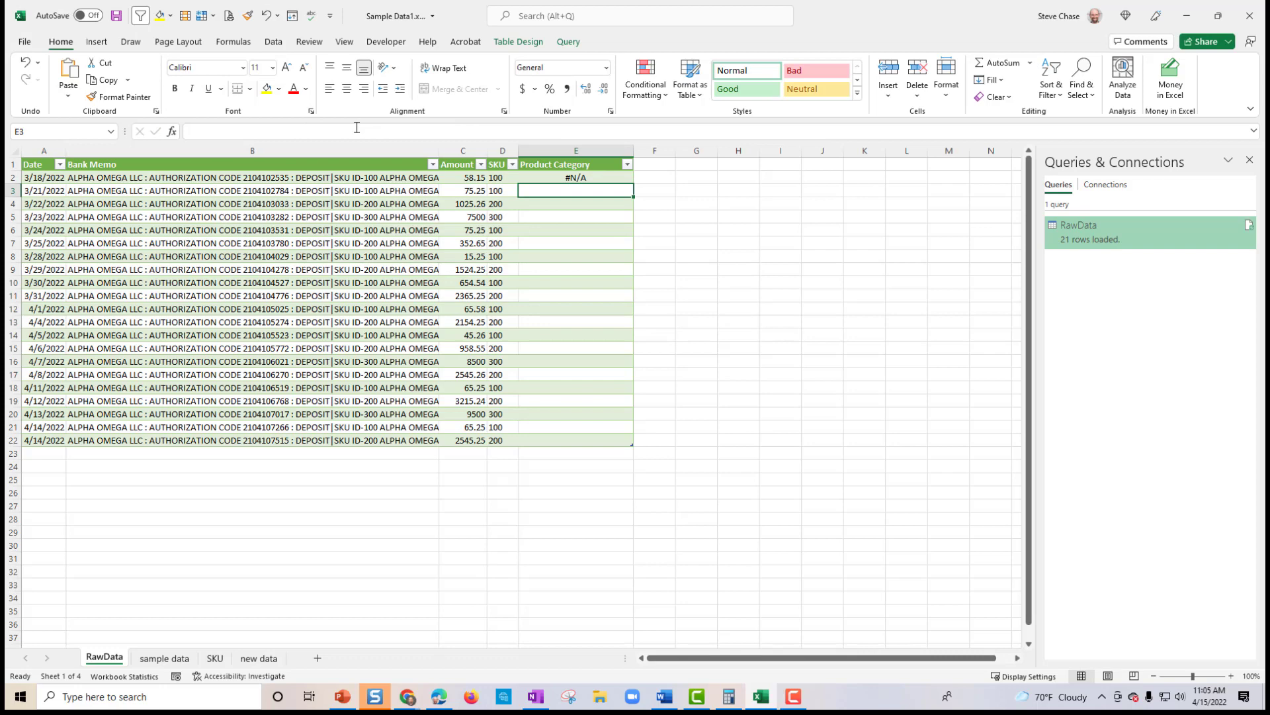
pyautogui.click(555, 179)
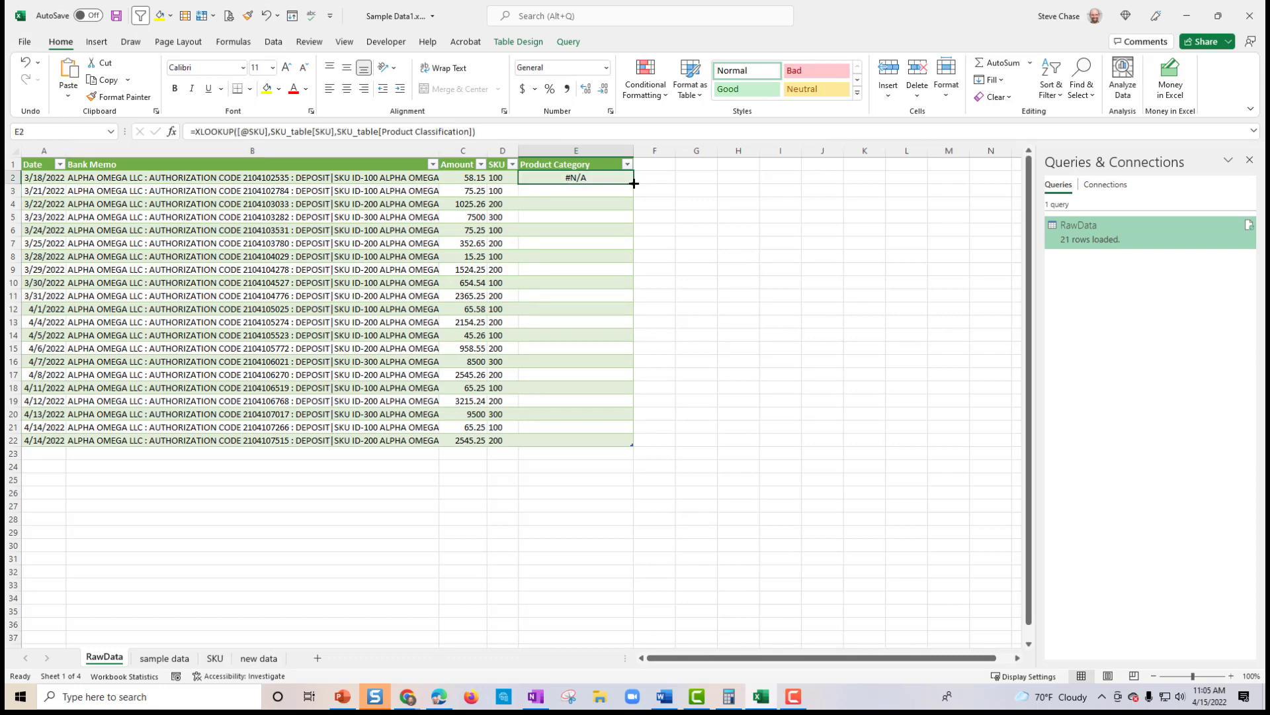
# Step: Fill the XLOOKUP formula down the whole Product Category column of the RawData table
pyautogui.doubleClick(633, 184)
pyautogui.click(507, 227)
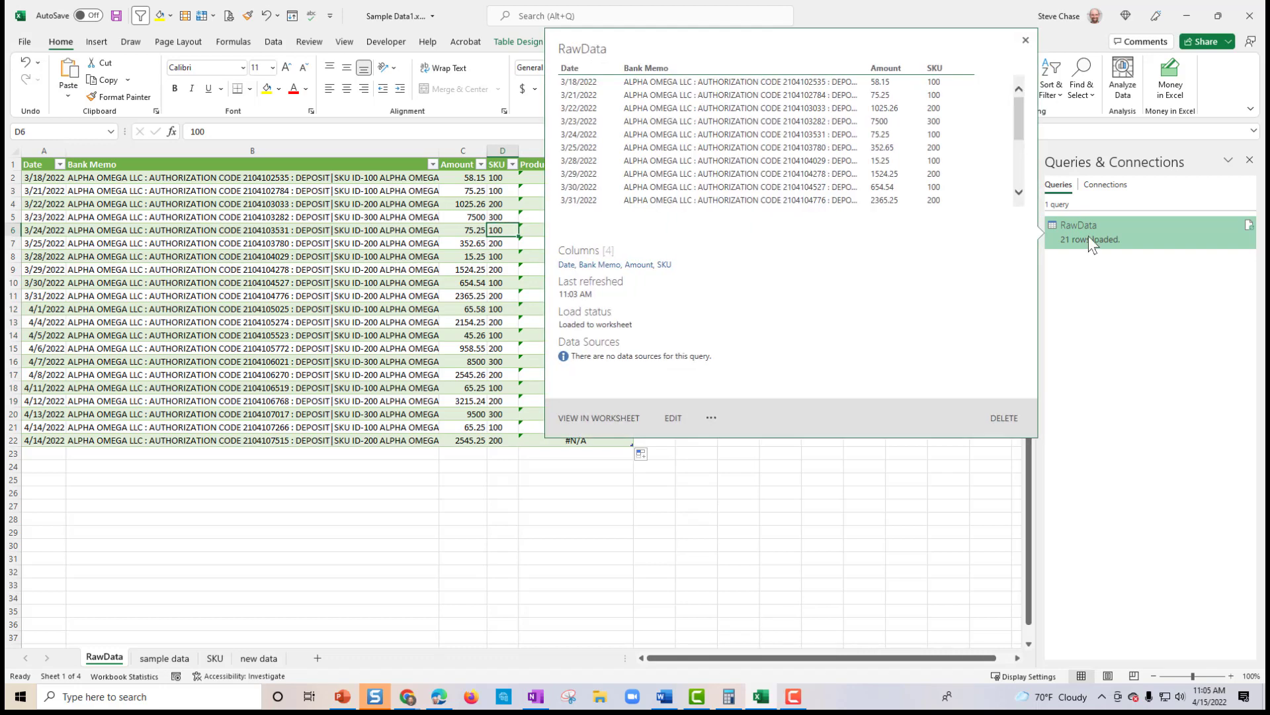
# Step: Change the SKU column's data type to Whole Number in the RawData query and load the query back to the worksheet
pyautogui.doubleClick(1089, 237)
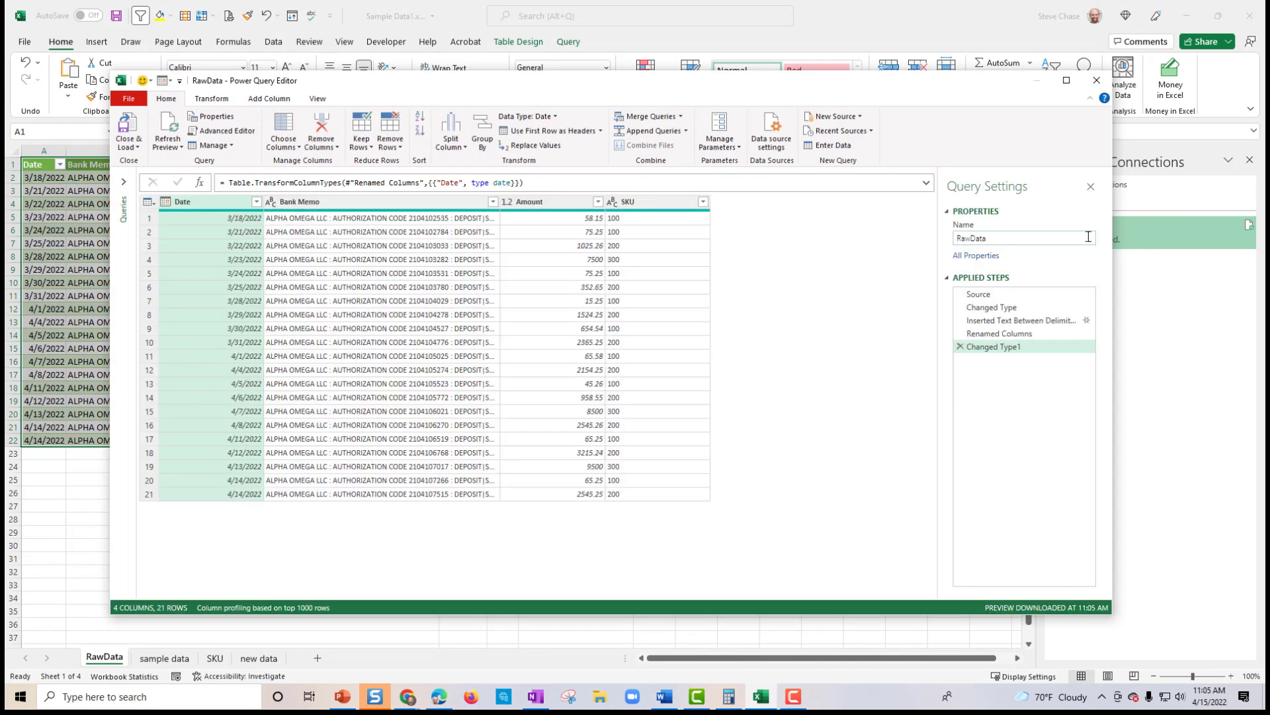
pyautogui.click(640, 206)
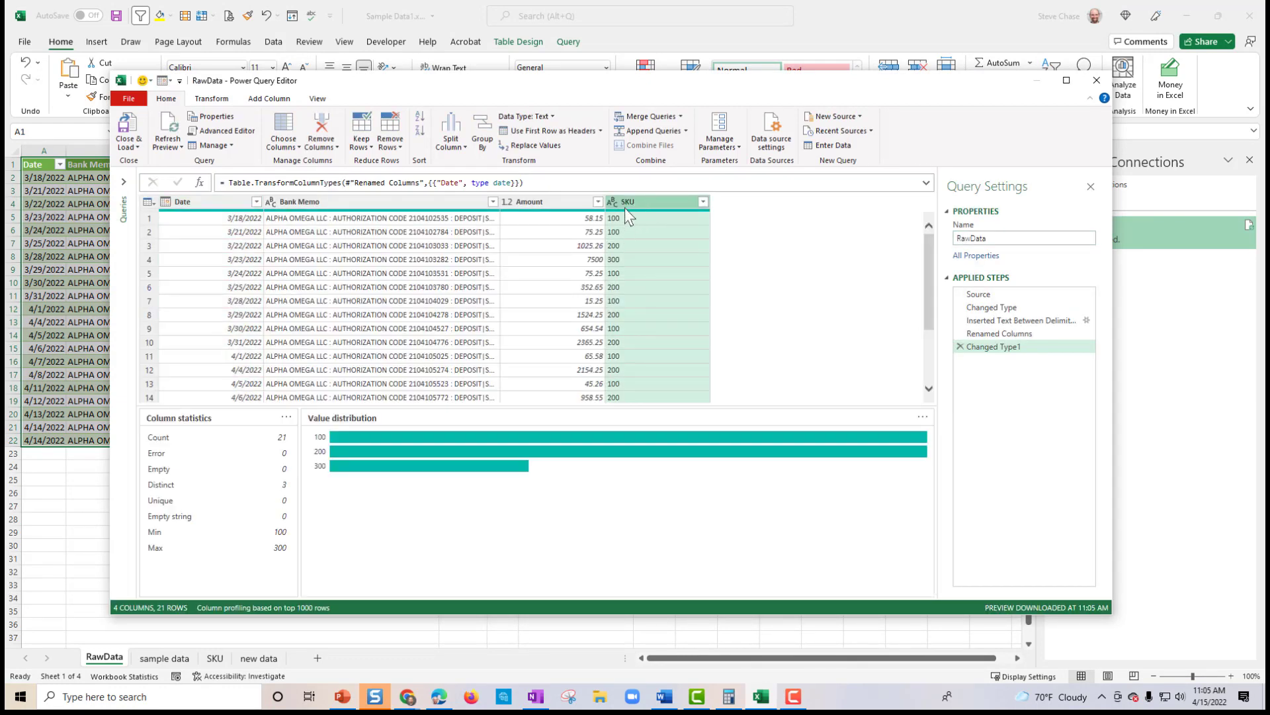
pyautogui.click(615, 207)
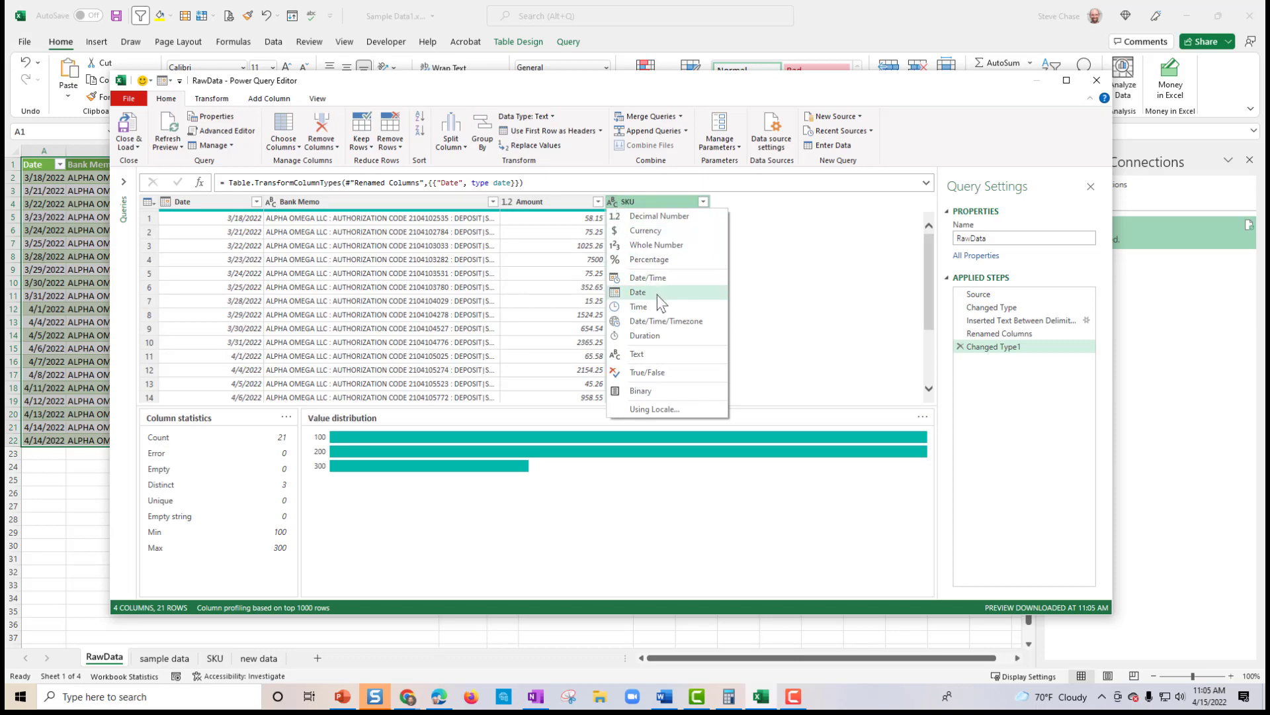
pyautogui.click(677, 250)
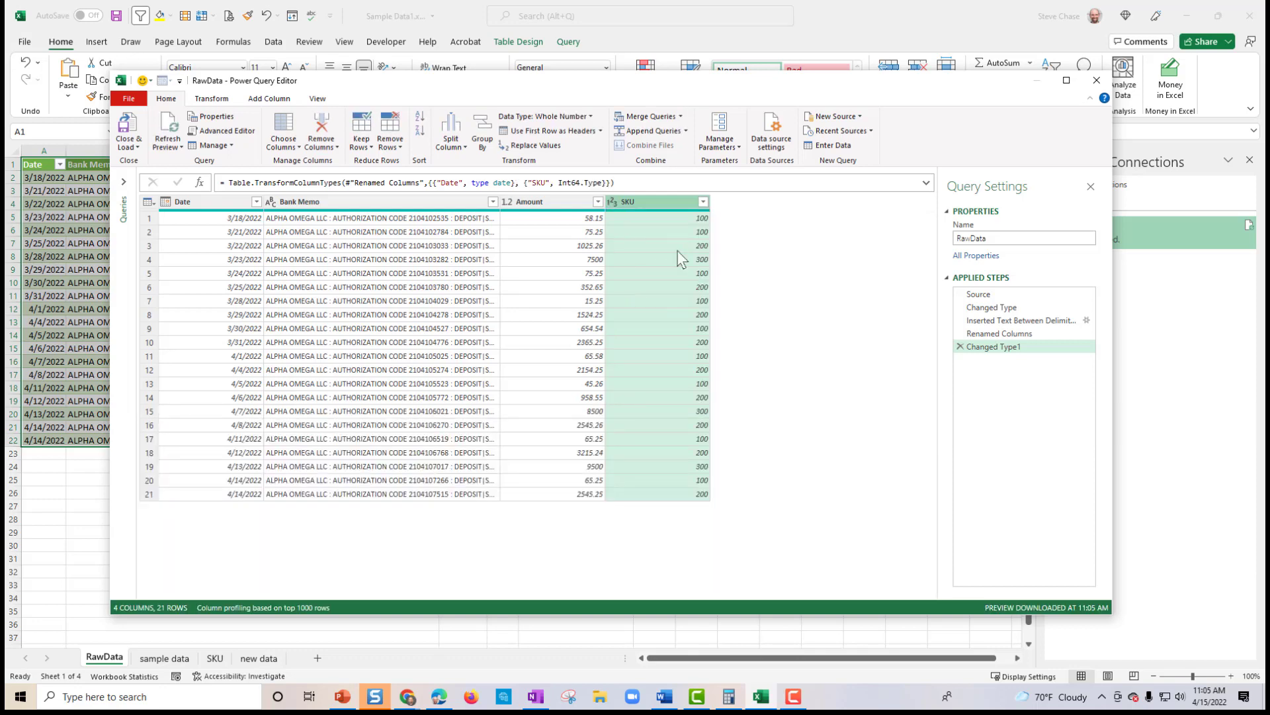
pyautogui.click(136, 132)
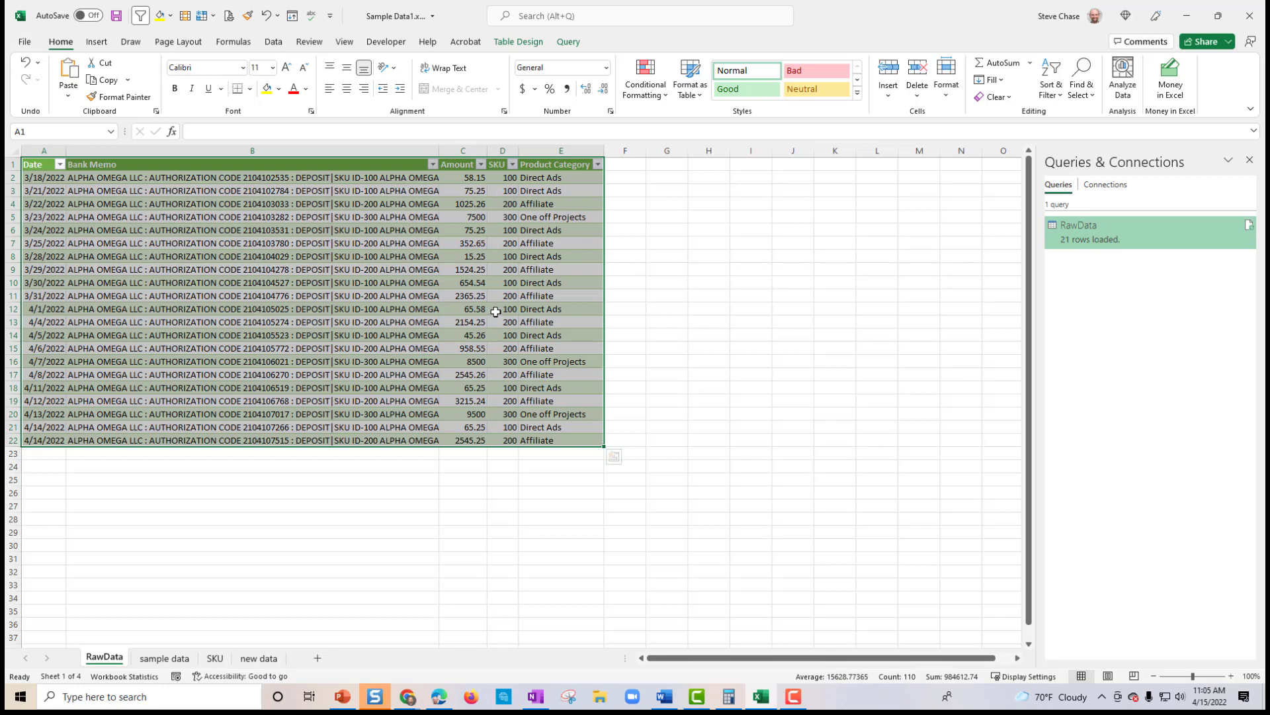
pyautogui.click(544, 296)
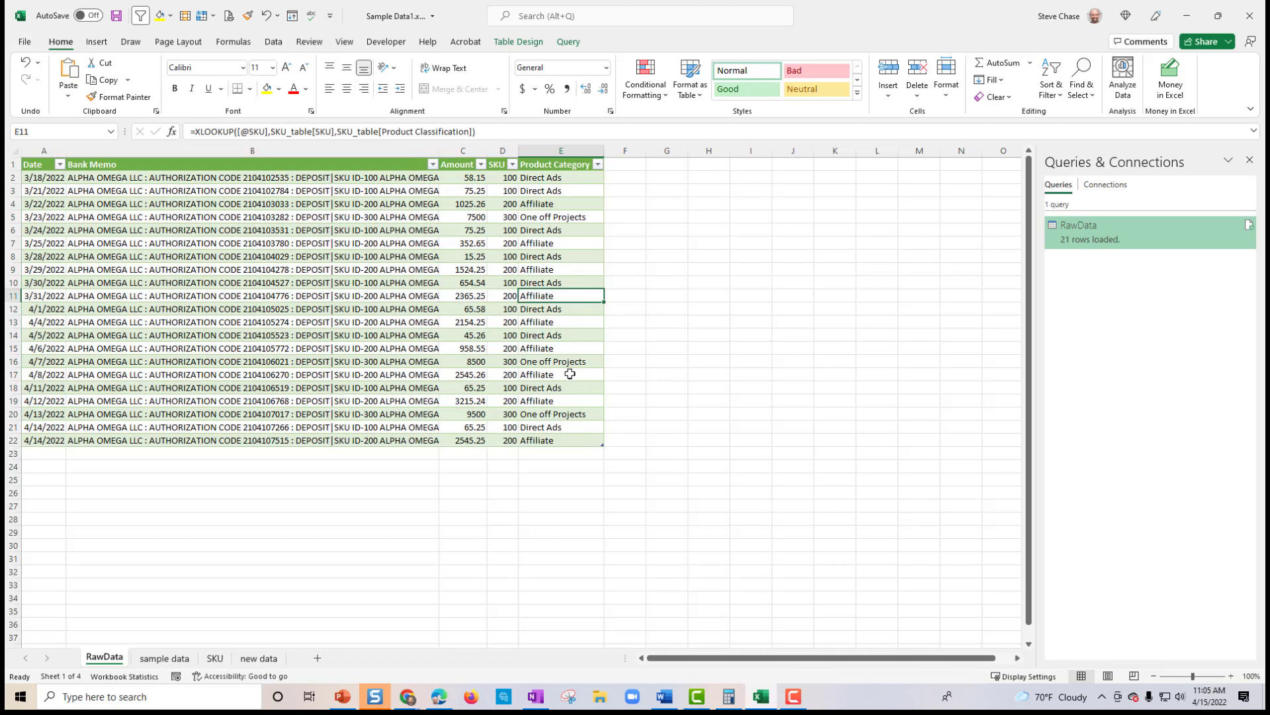
pyautogui.scroll(2, 570, 374)
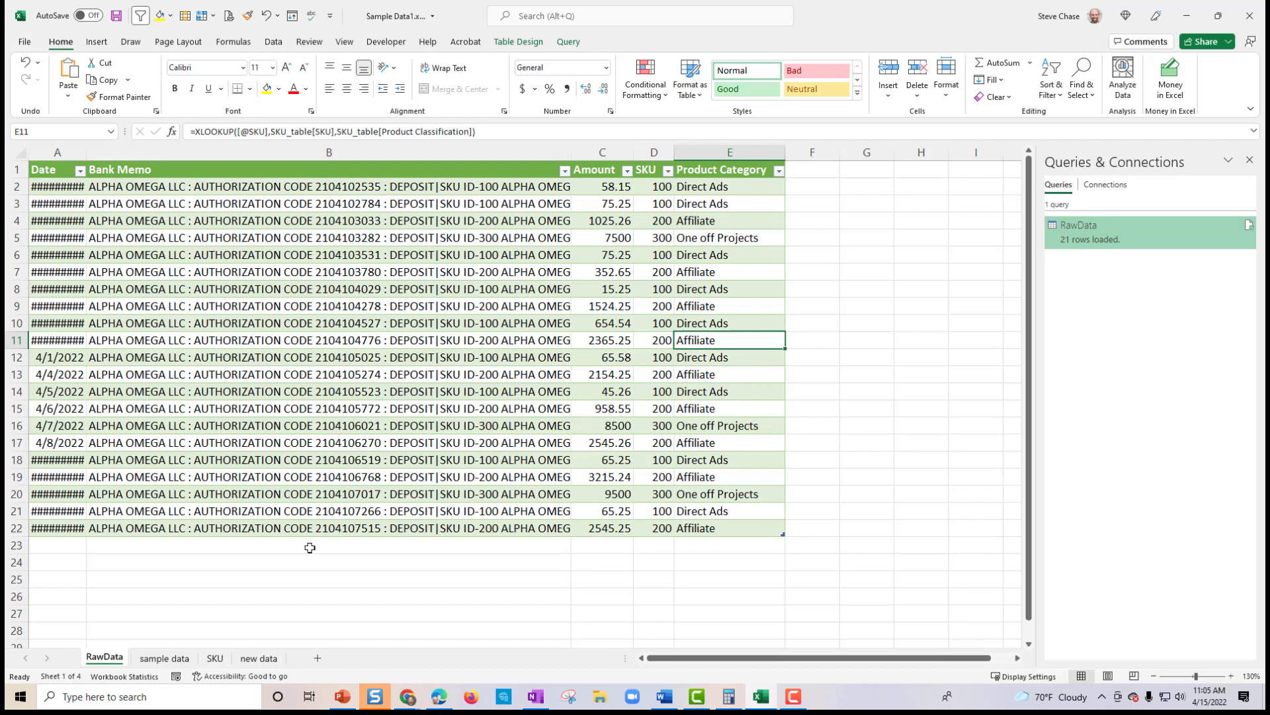
# Step: Summarize the RawData table in a PivotTable on a new worksheet, with Product Category as rows and the sum of Amount as values
pyautogui.click(165, 658)
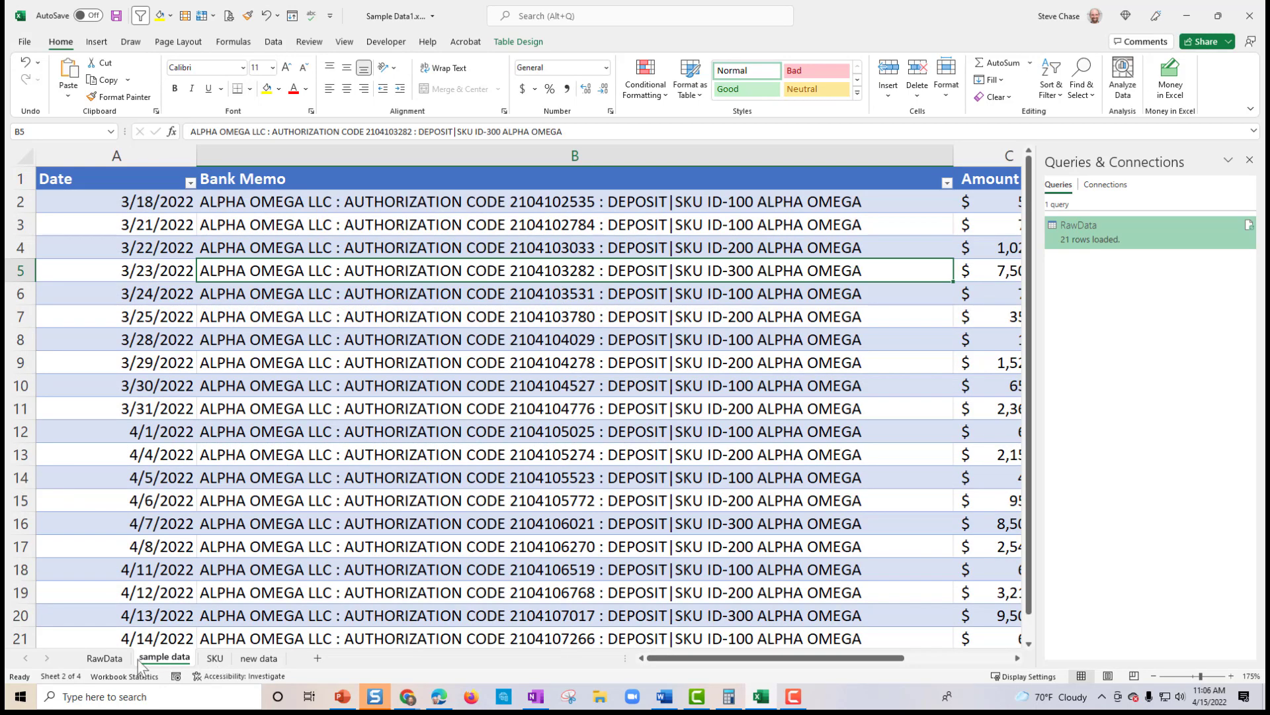
pyautogui.click(113, 659)
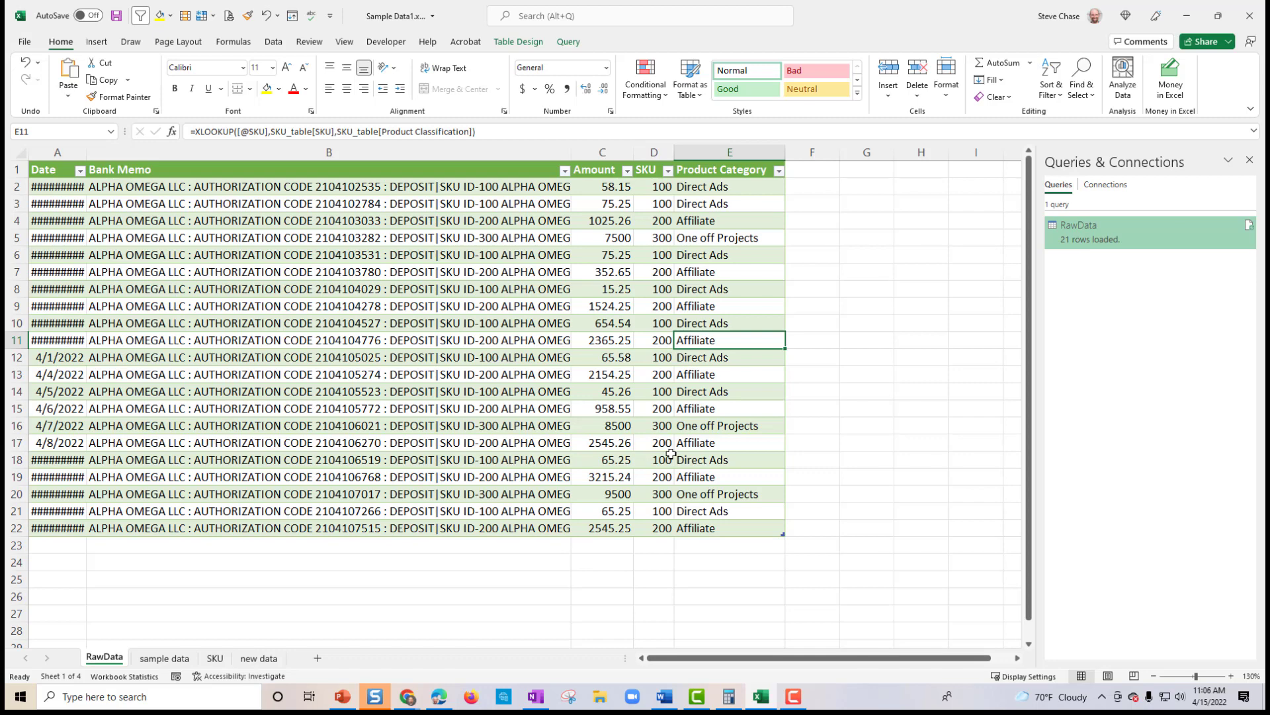
pyautogui.click(523, 42)
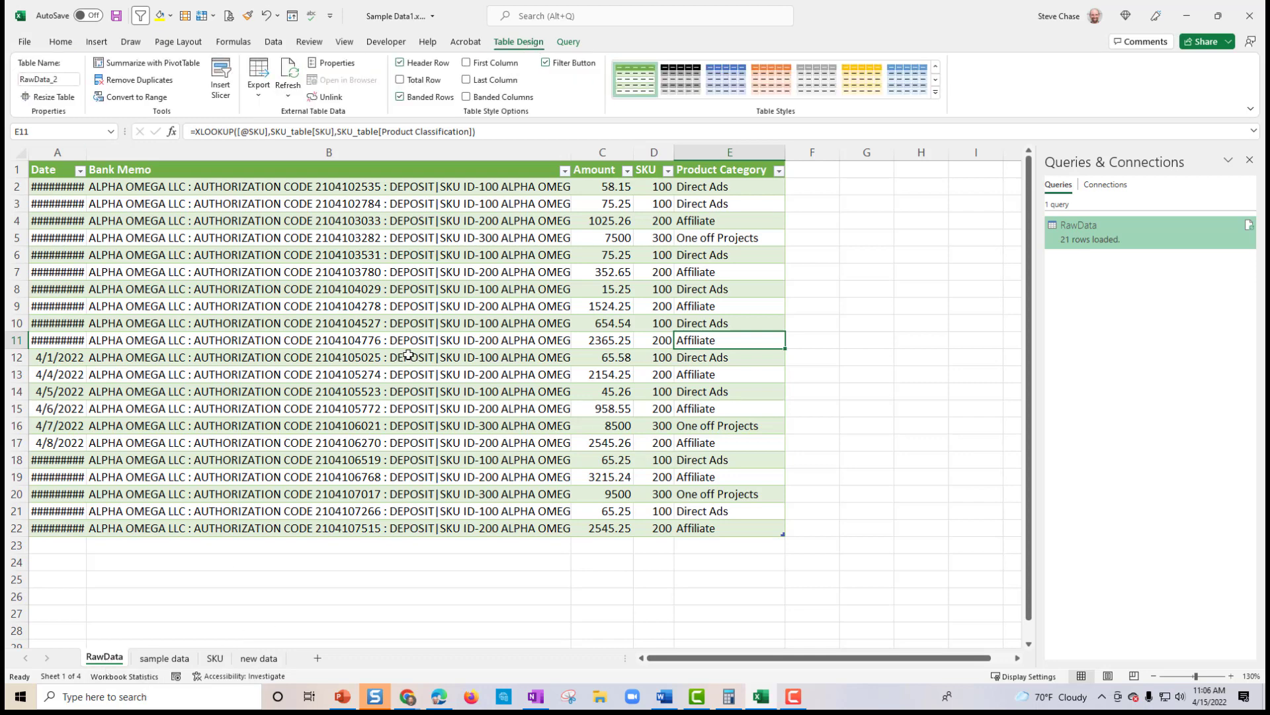
pyautogui.click(136, 64)
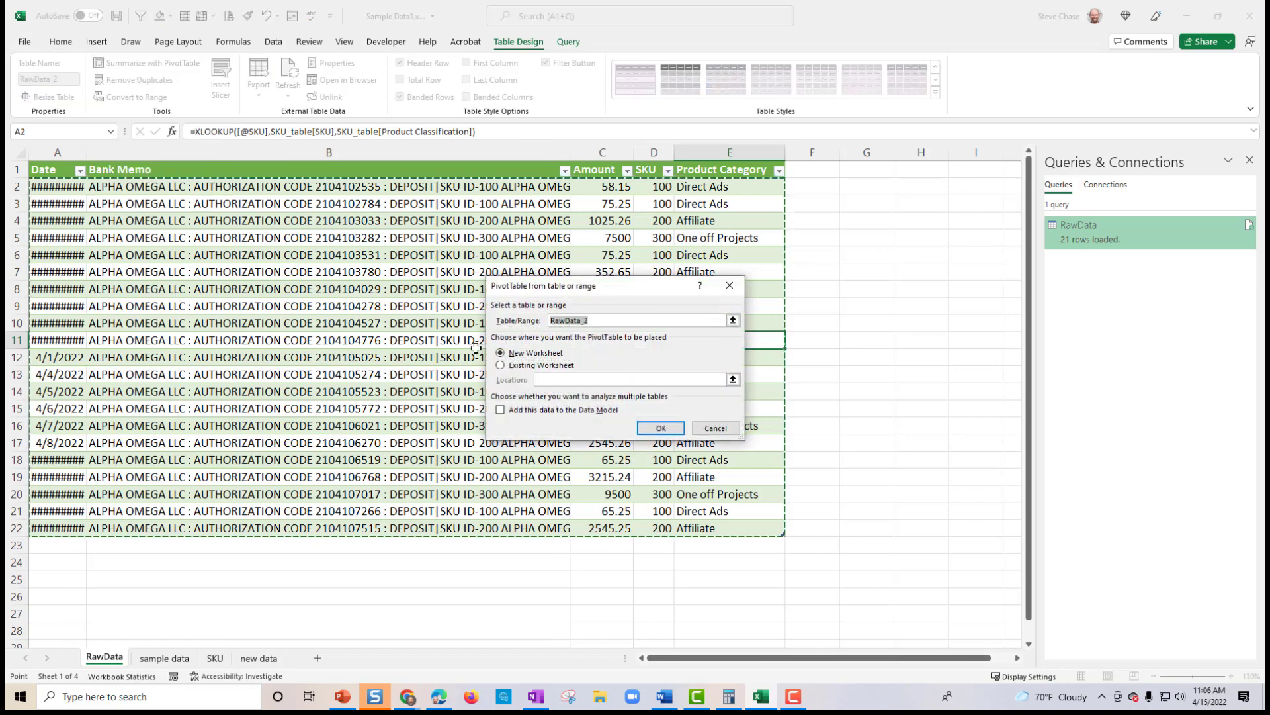
pyautogui.click(646, 427)
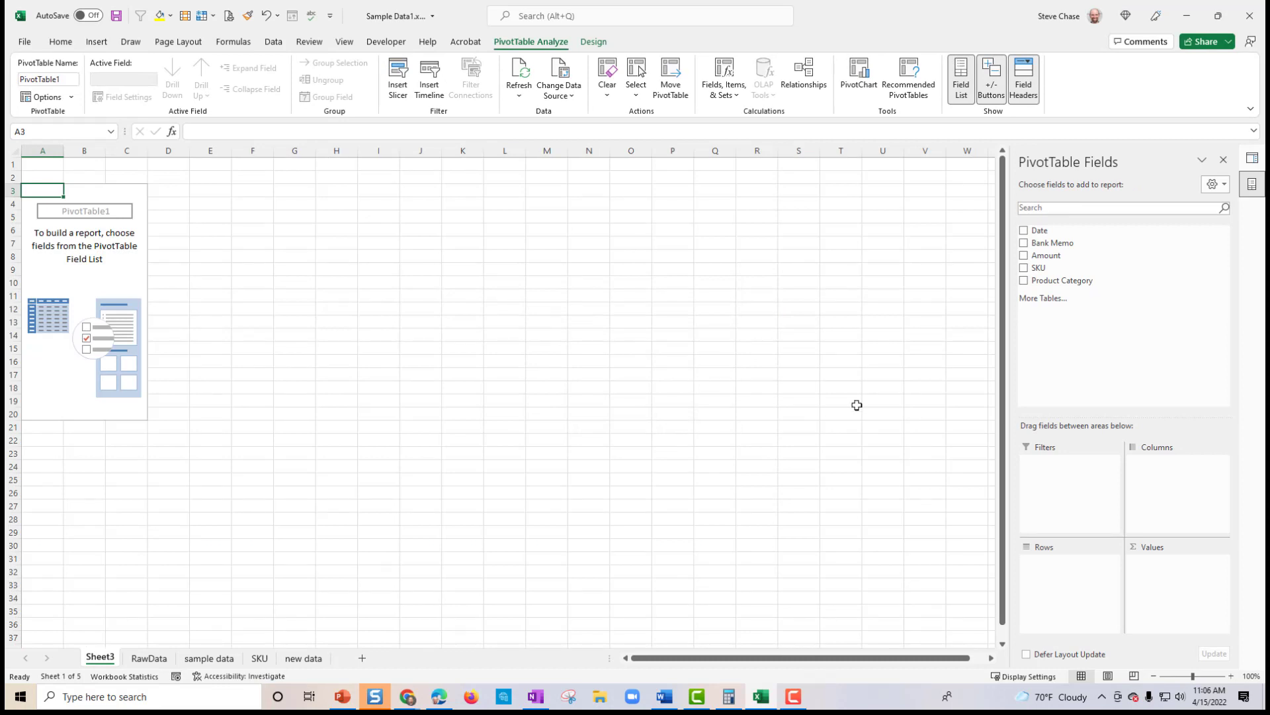
pyautogui.moveTo(1038, 289); pyautogui.dragTo(1062, 568)
pyautogui.moveTo(1050, 257); pyautogui.dragTo(1180, 578)
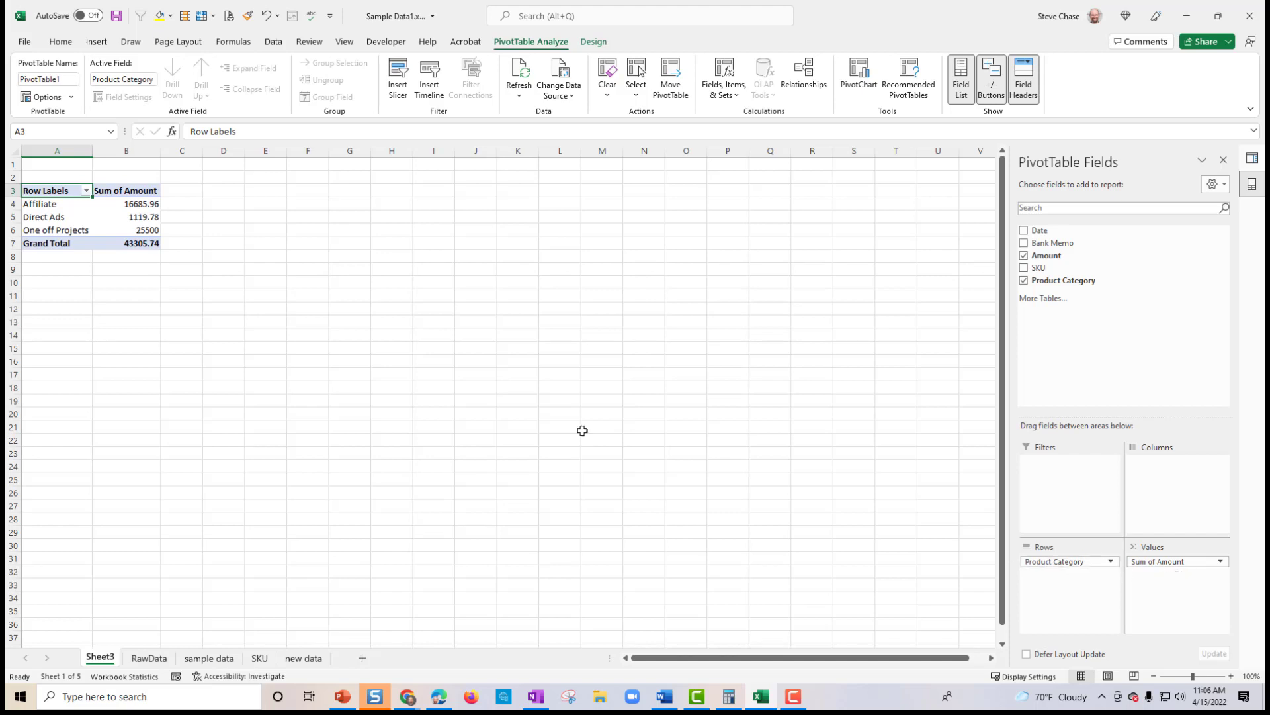
# Step: Set the PivotTable's Sum of Amount number format to Accounting with 0 decimal places and the $ symbol
pyautogui.rightClick(135, 215)
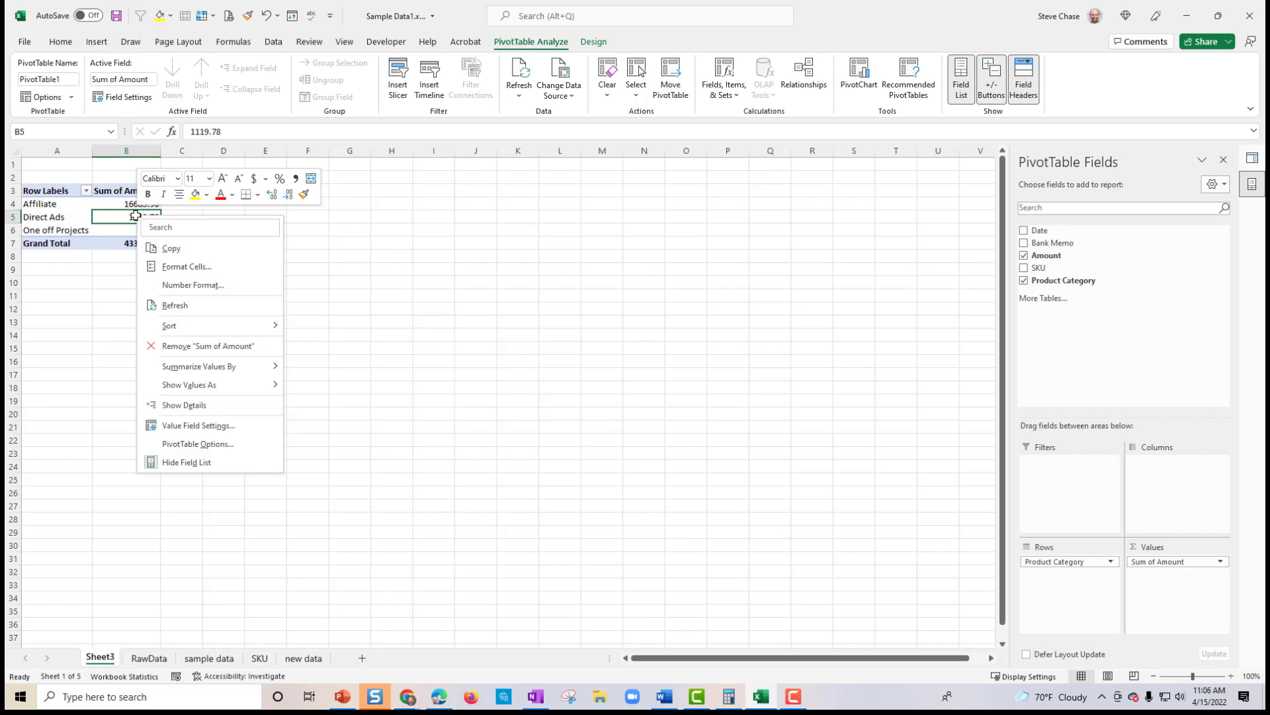
pyautogui.click(200, 284)
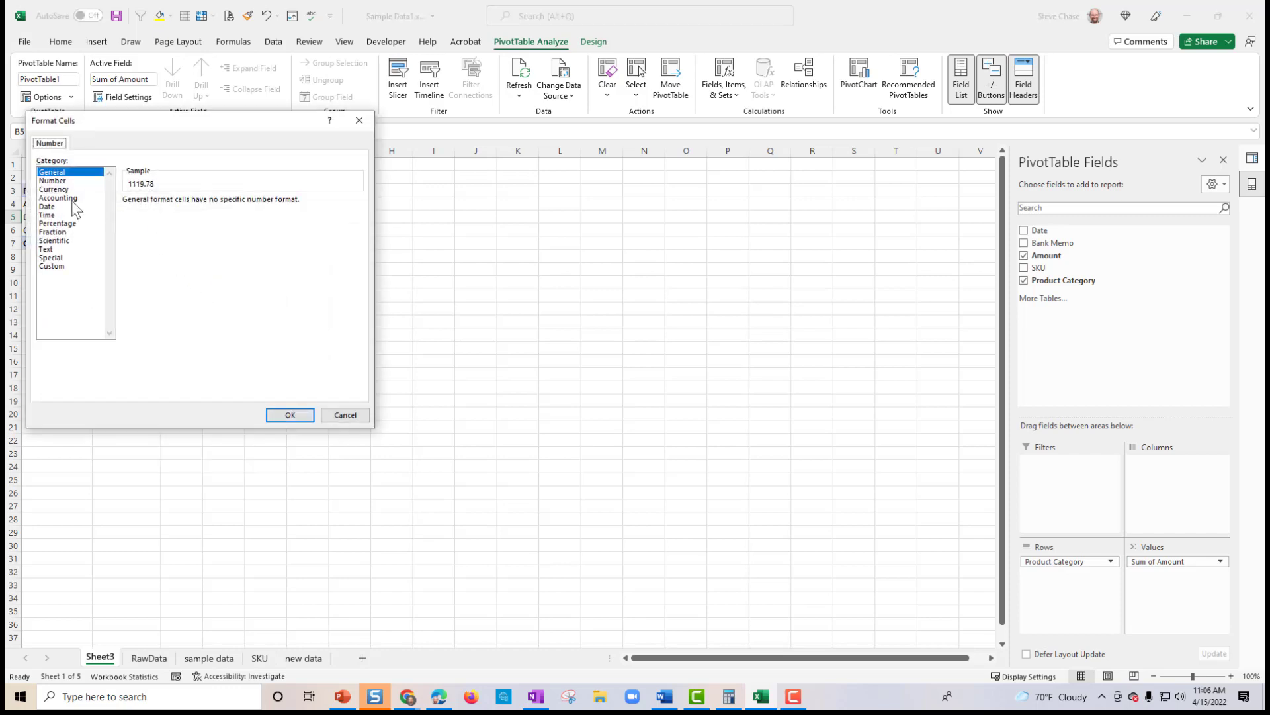
pyautogui.click(72, 198)
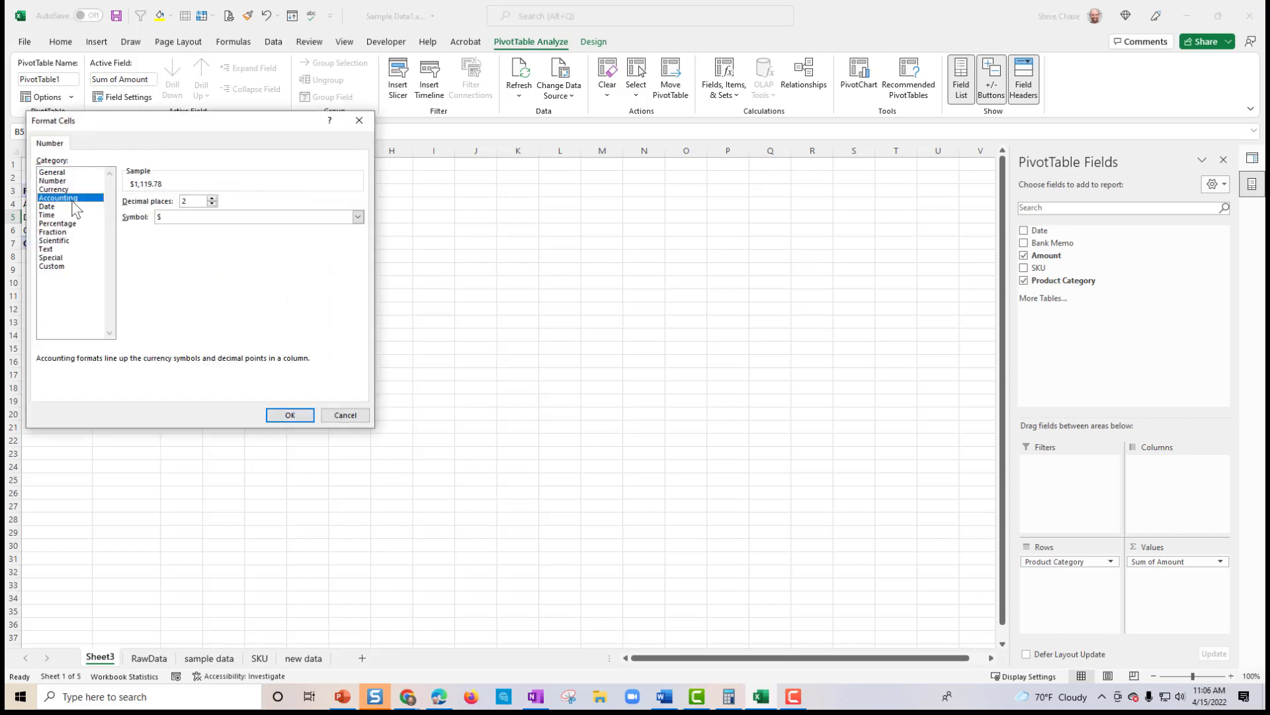
pyautogui.click(212, 204)
pyautogui.click(212, 204)
pyautogui.click(290, 415)
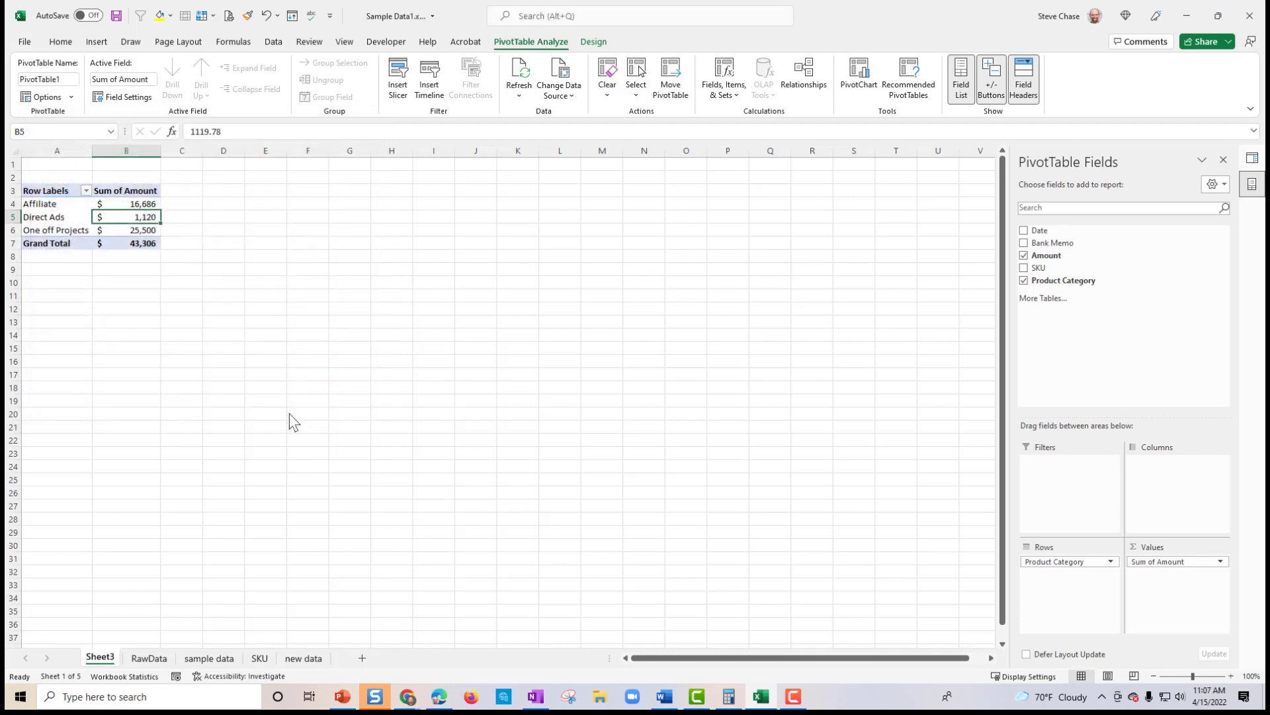
pyautogui.keyDown('ctrl'); pyautogui.scroll(12, 288, 412); pyautogui.keyUp('ctrl')
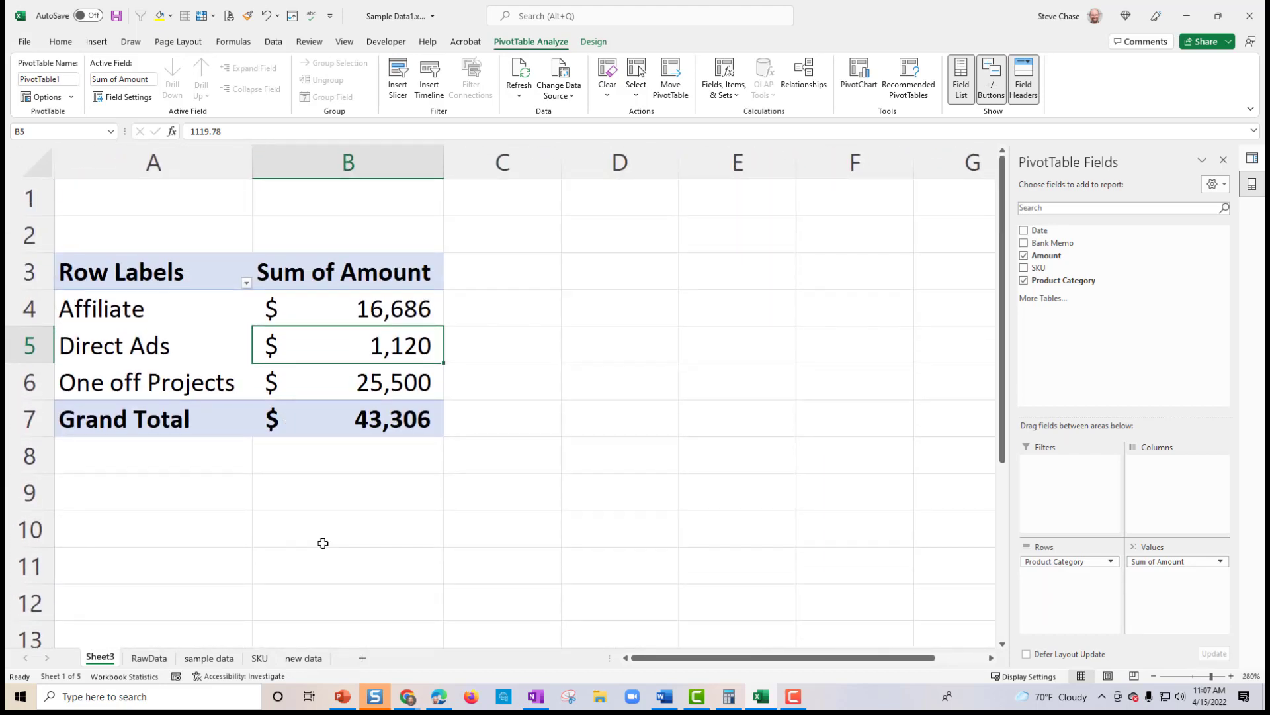
pyautogui.click(285, 384)
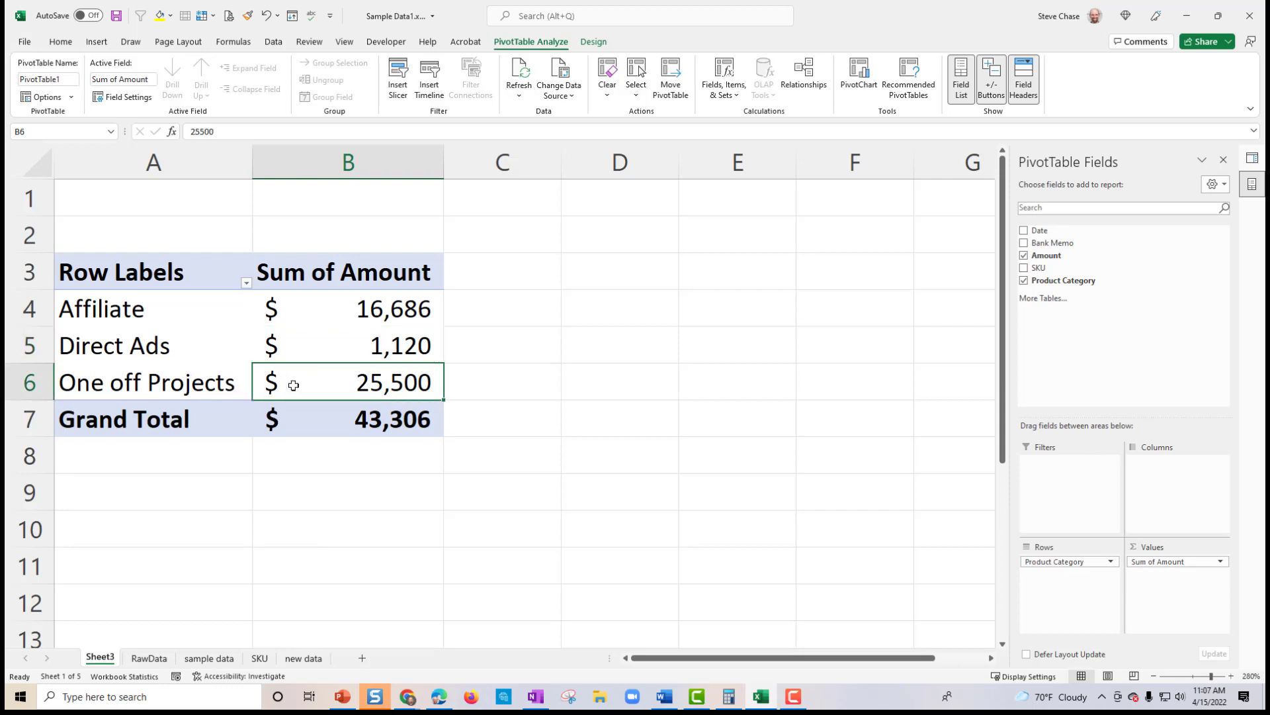
pyautogui.moveTo(297, 386)
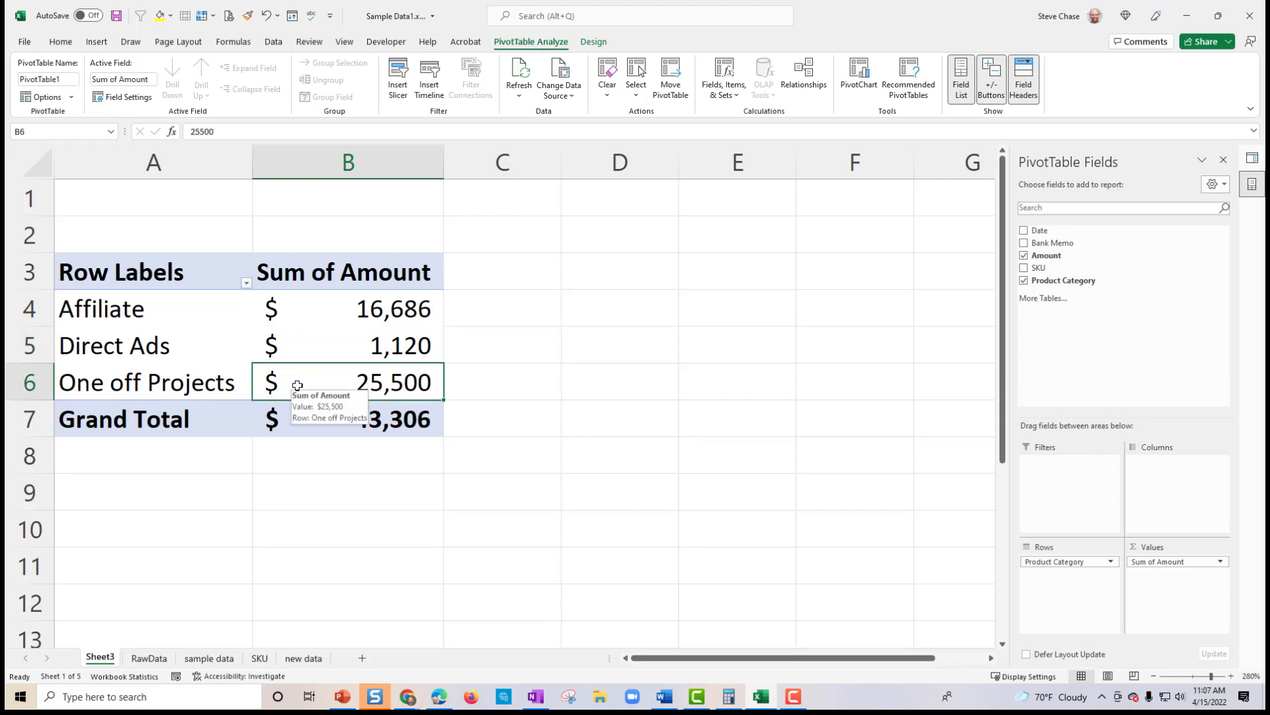
# Step: Try SKU in place of Product Category as the PivotTable's rows, and restore the layout by Product Category
pyautogui.click(1025, 269)
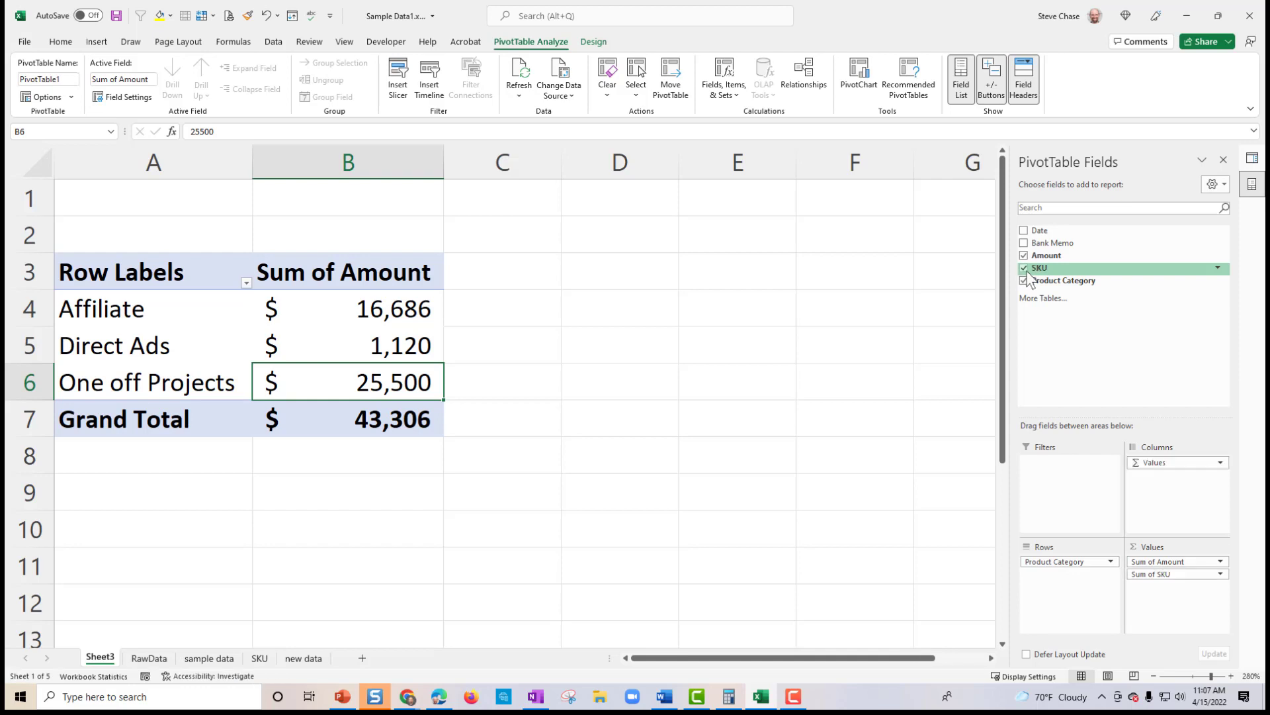
pyautogui.moveTo(1053, 268); pyautogui.dragTo(853, 542)
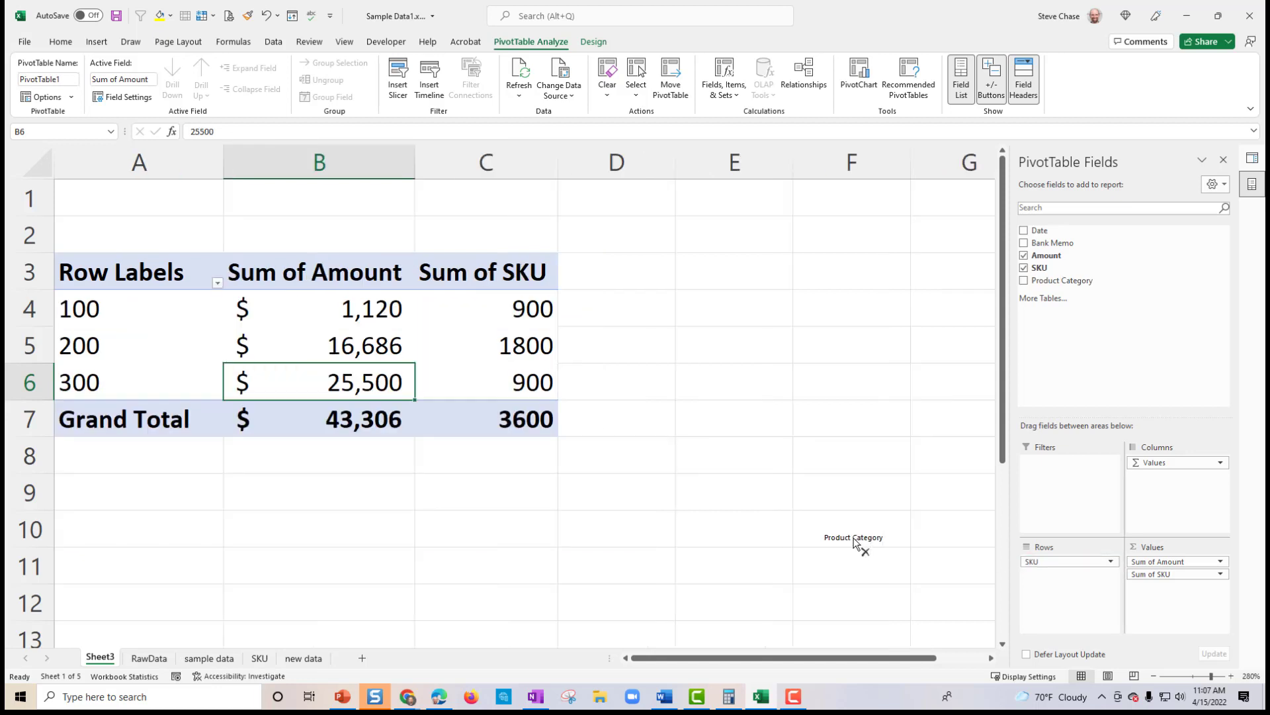
pyautogui.click(1164, 562)
pyautogui.moveTo(1170, 576); pyautogui.dragTo(787, 573)
pyautogui.moveTo(1062, 280); pyautogui.dragTo(845, 567)
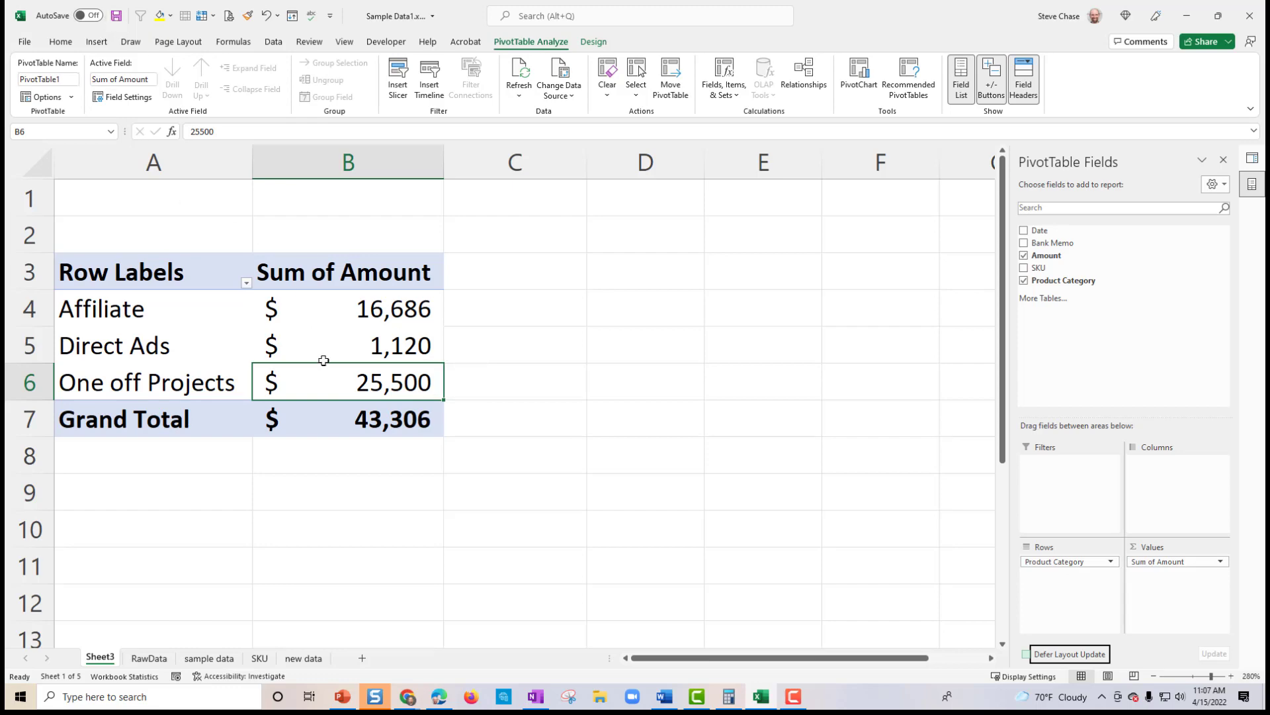
# Step: Copy the three 4/15/2022 deposit rows in A1:C3 of the new data sheet
pyautogui.click(323, 659)
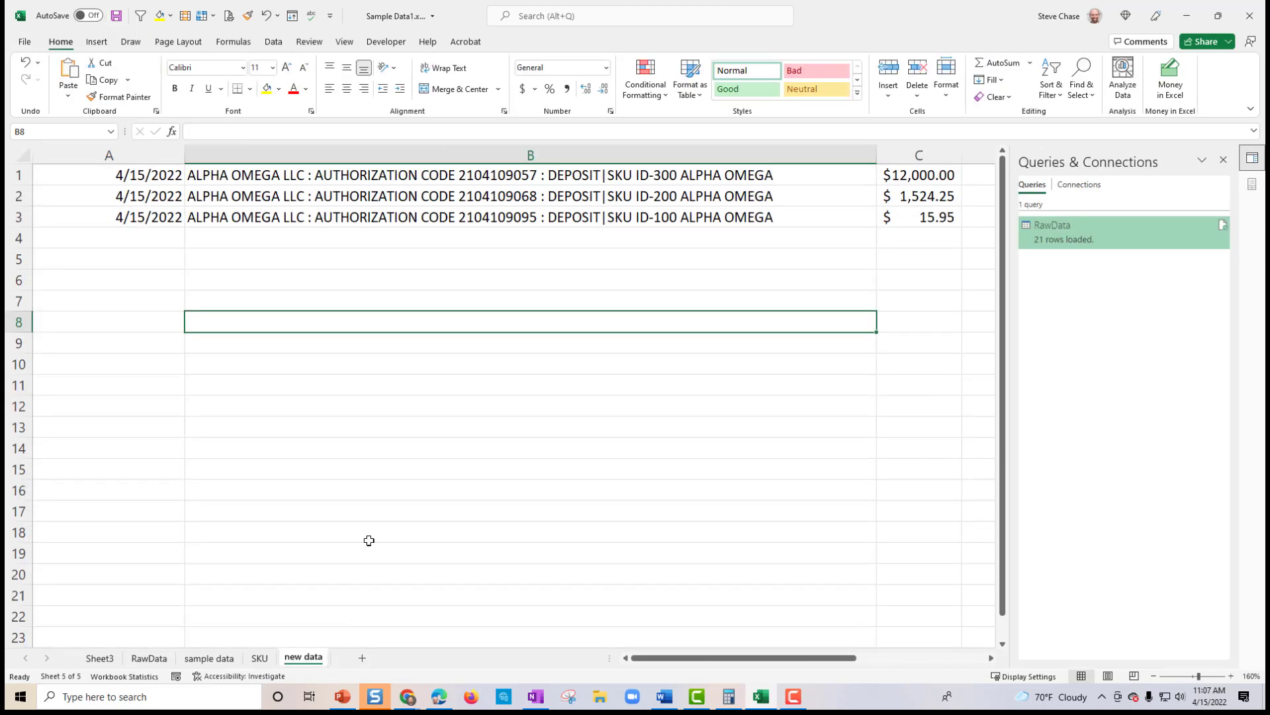
pyautogui.click(93, 172)
pyautogui.hotkey('ctrl', 'space')
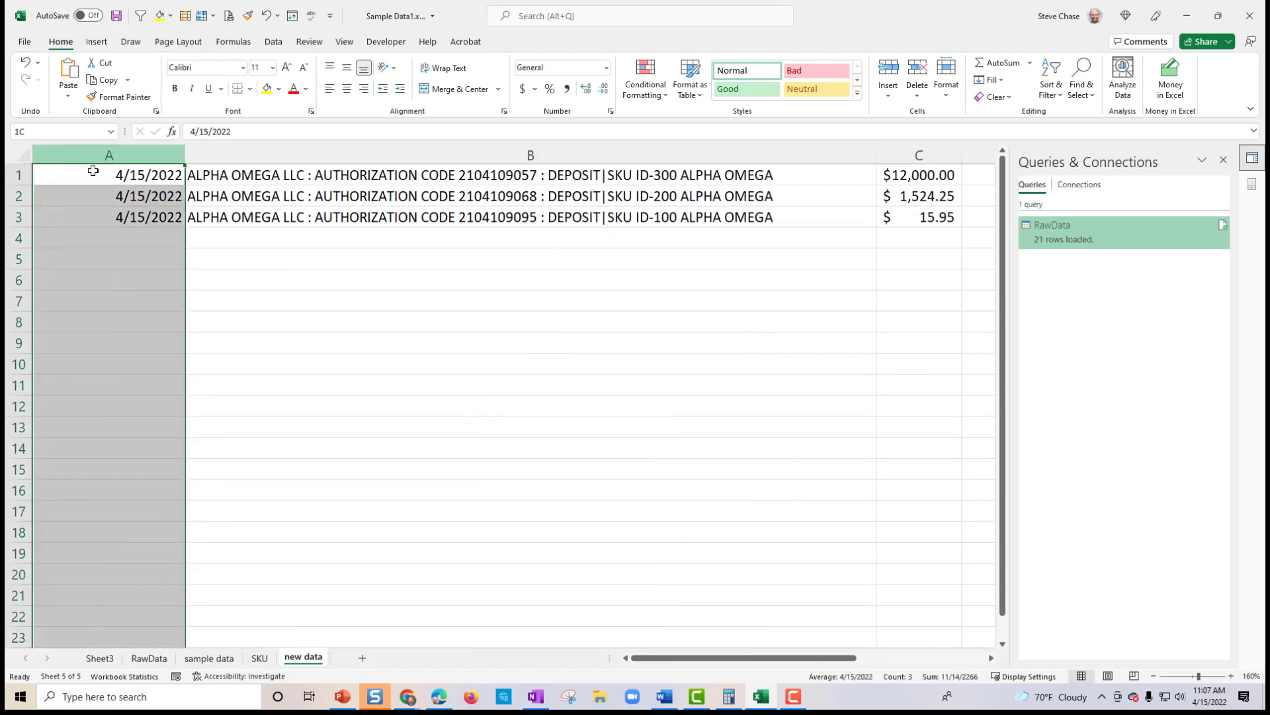
pyautogui.moveTo(94, 172); pyautogui.dragTo(894, 216)
pyautogui.rightClick(743, 194)
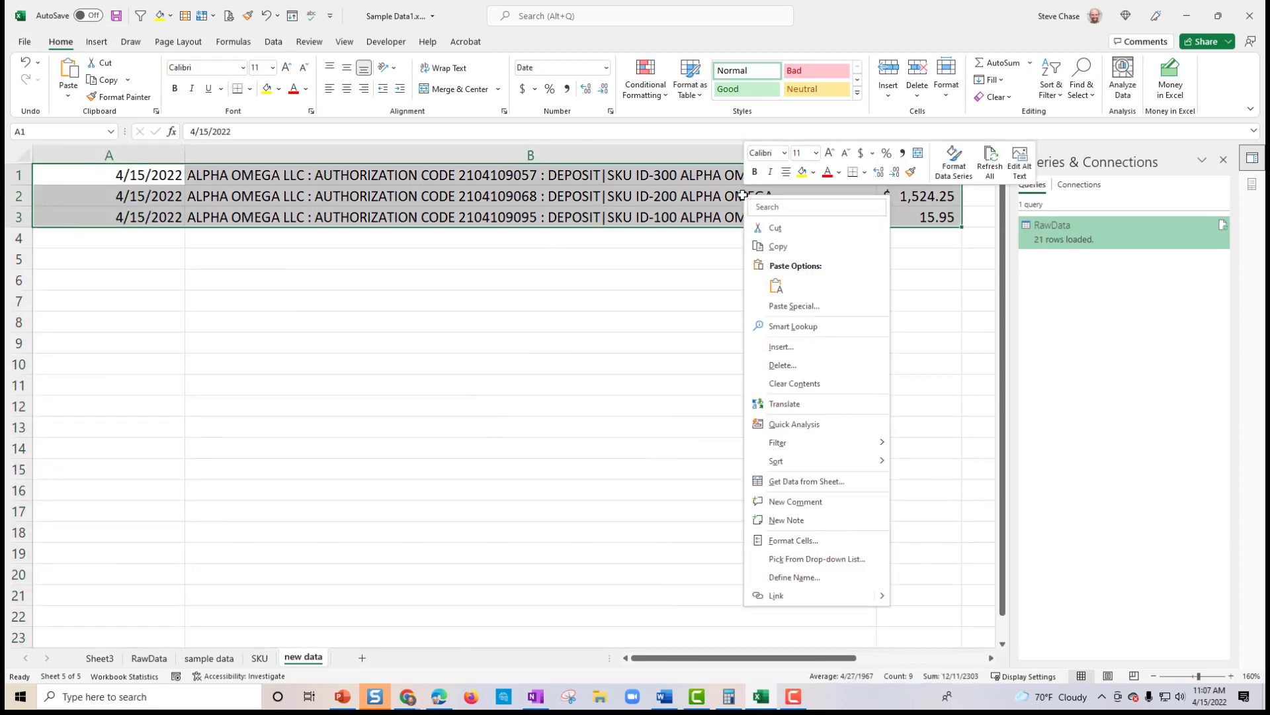
pyautogui.click(779, 247)
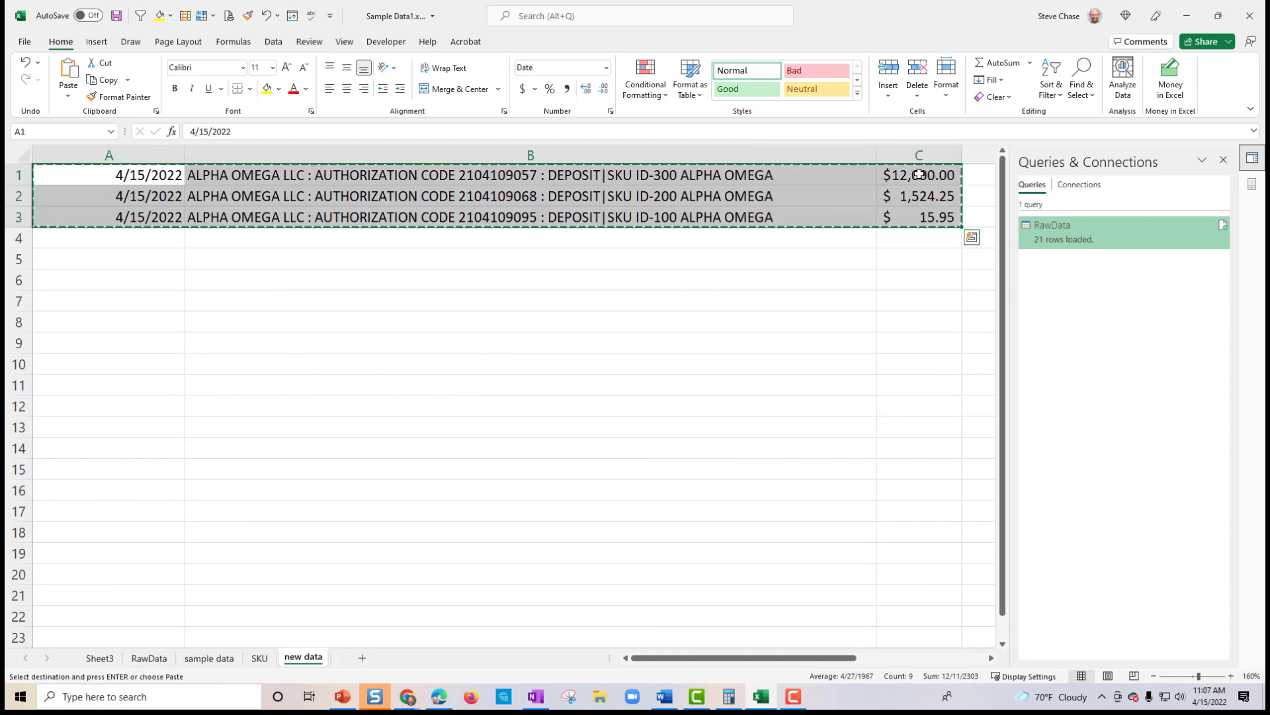
pyautogui.press('Right')
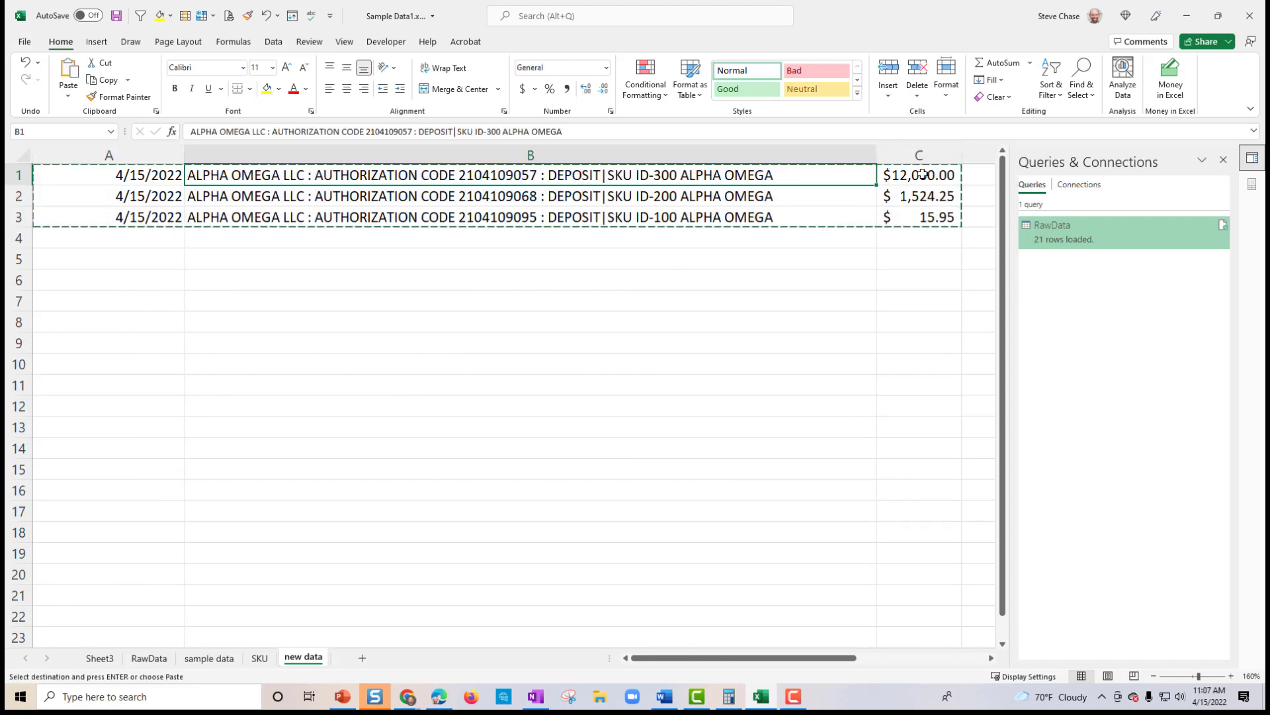
# Step: Paste the copied rows as values directly below the table on the sample data sheet, starting at A23
pyautogui.click(210, 659)
pyautogui.scroll(-4, 178, 465)
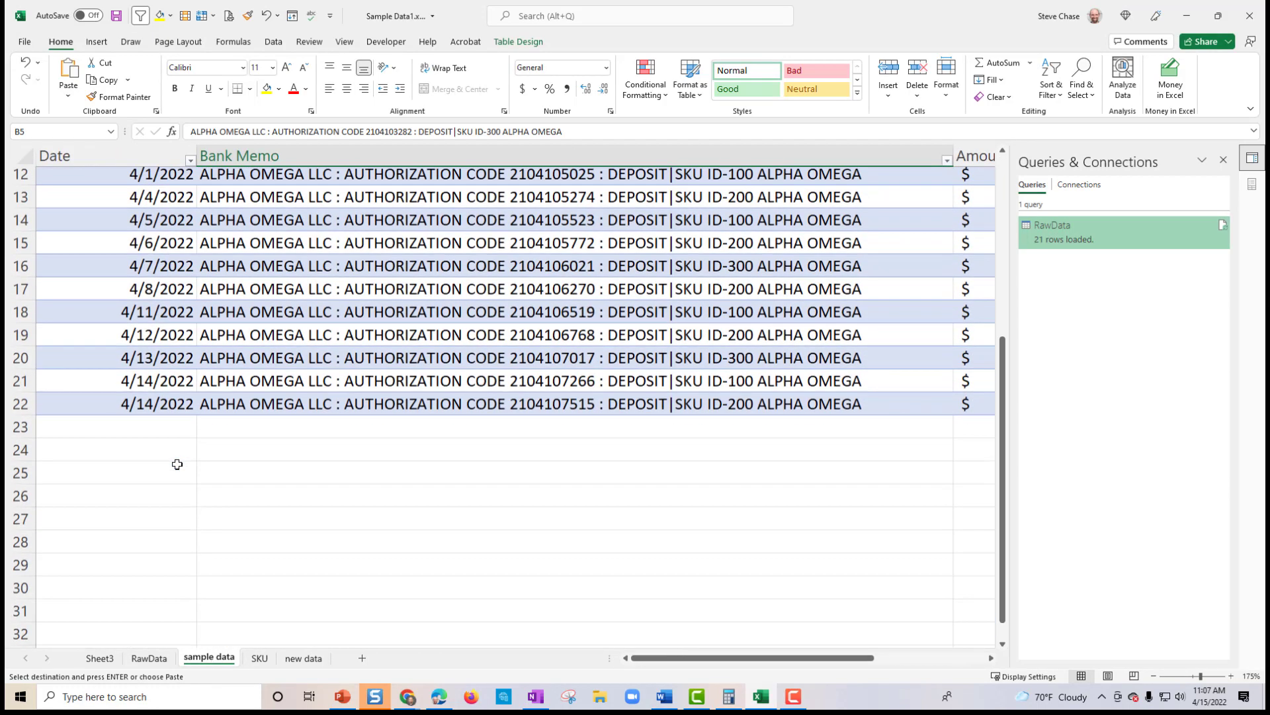
pyautogui.scroll(-2, 177, 464)
pyautogui.click(108, 272)
pyautogui.rightClick(111, 278)
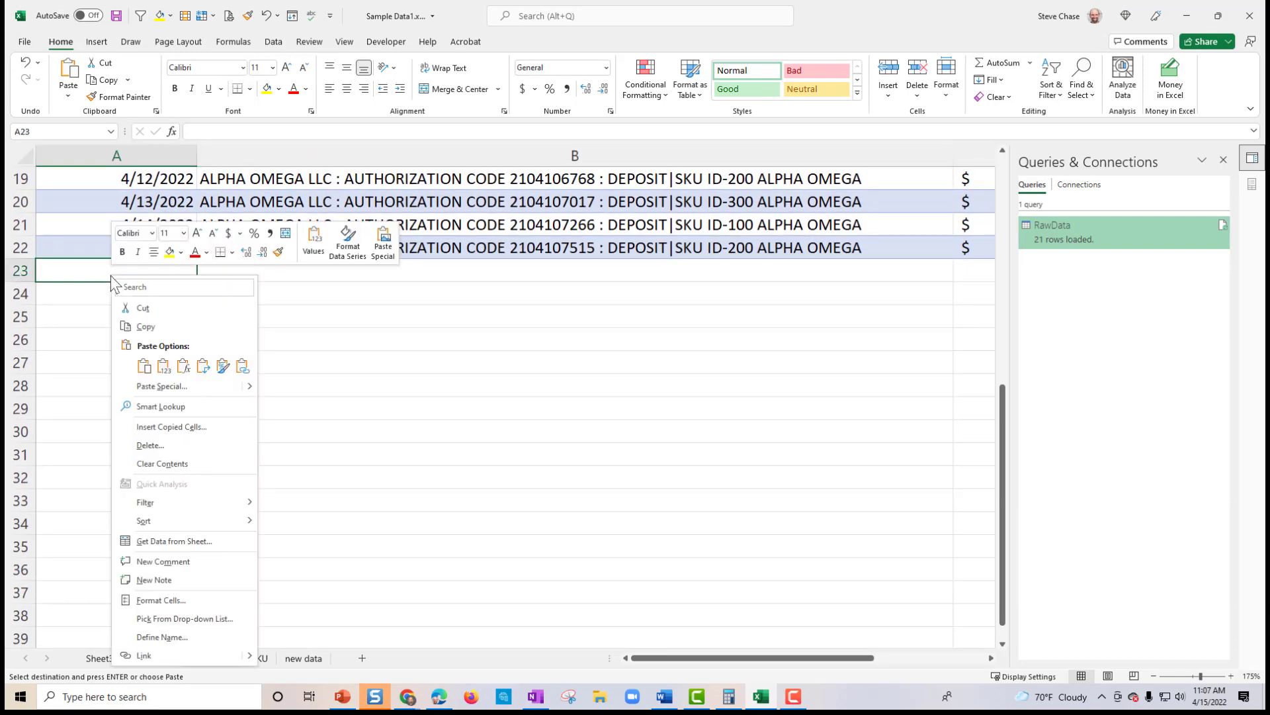
pyautogui.click(163, 366)
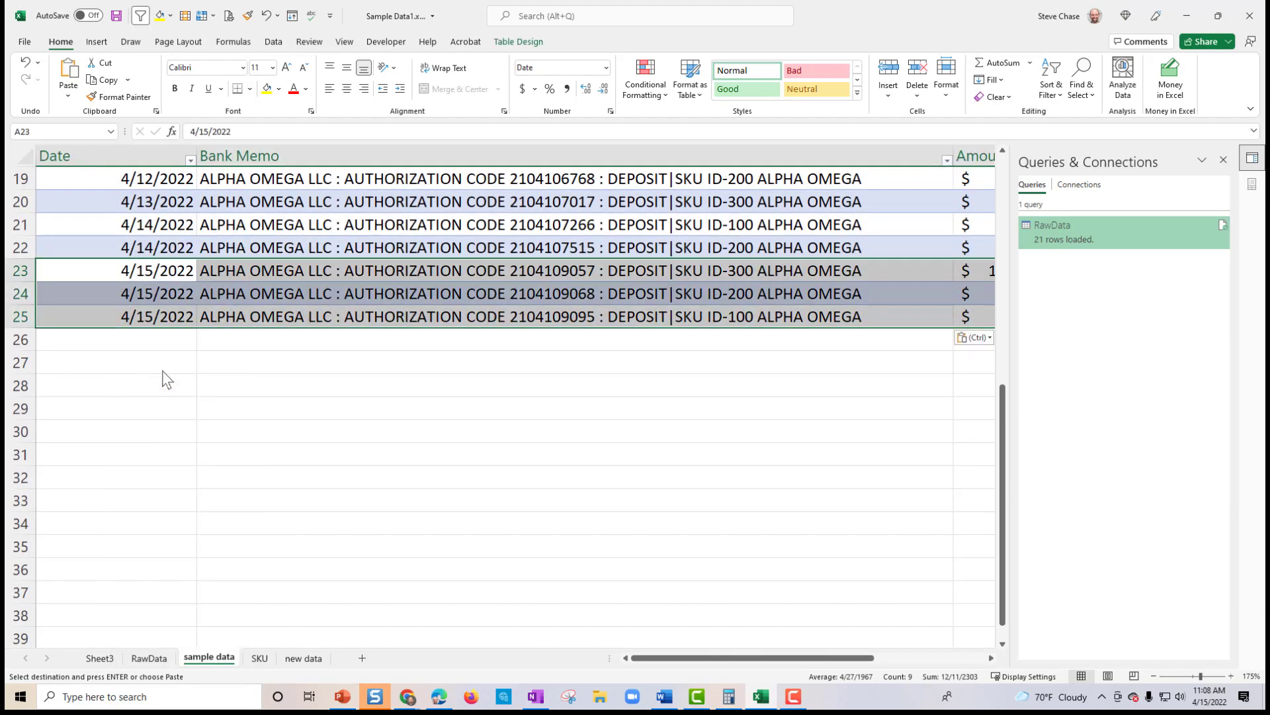
pyautogui.click(399, 285)
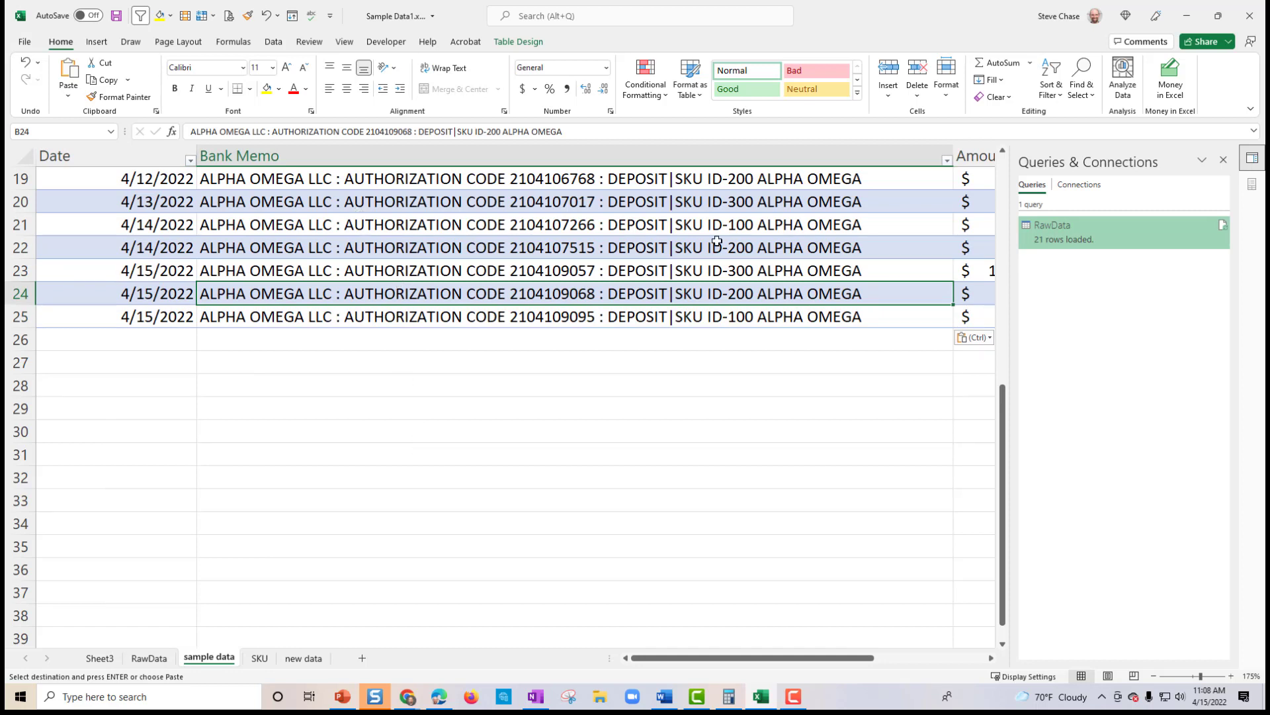
# Step: Refresh the RawData query to load the newly pasted deposit rows into its output table
pyautogui.moveTo(1070, 239)
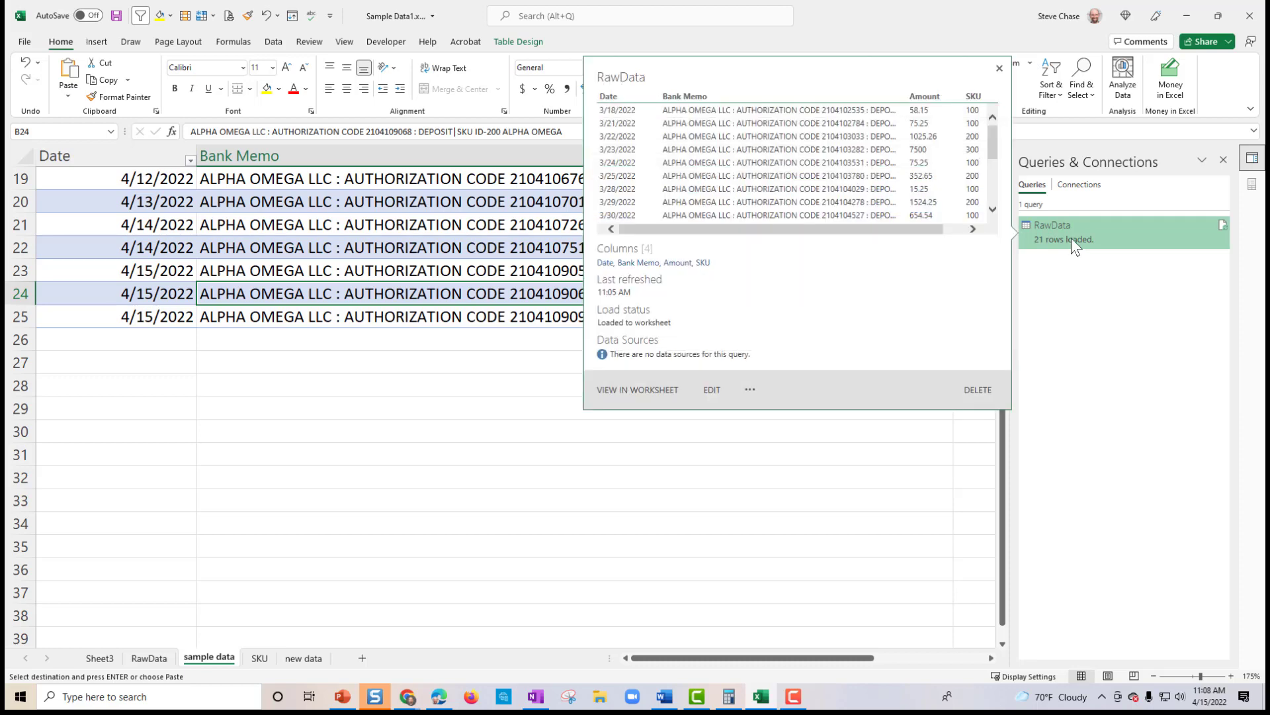
pyautogui.rightClick(1070, 237)
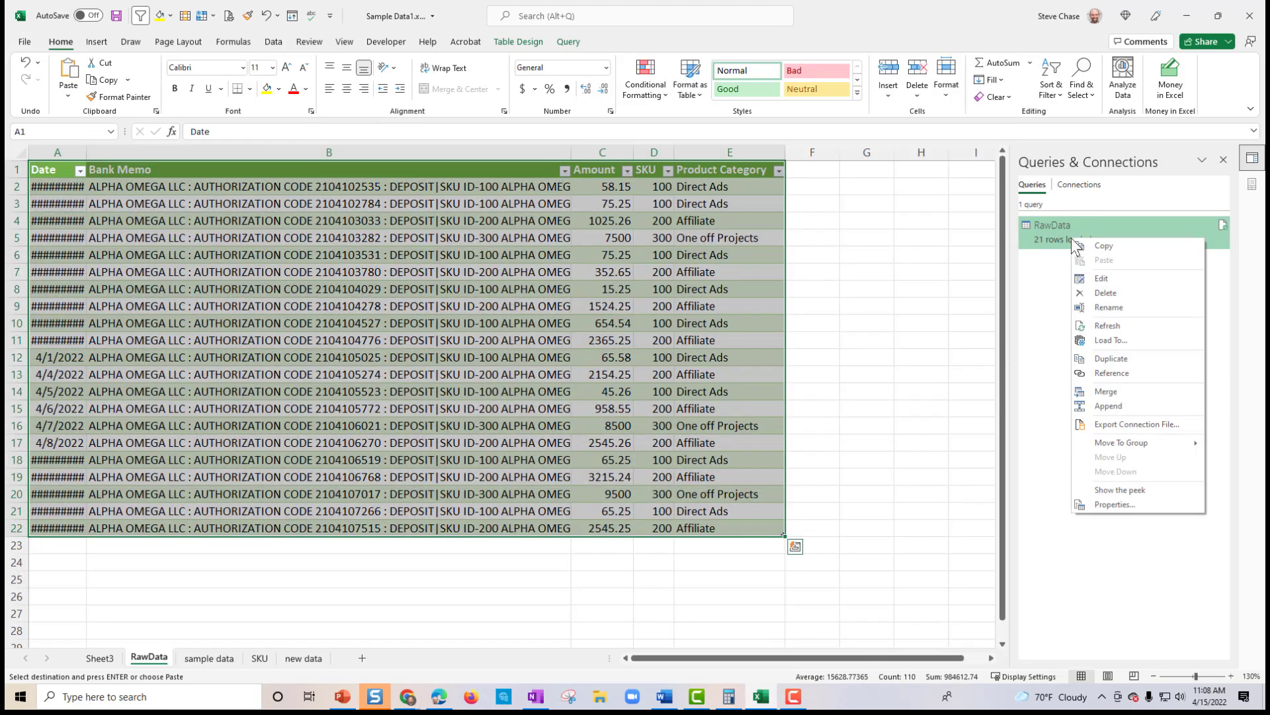
pyautogui.click(1123, 328)
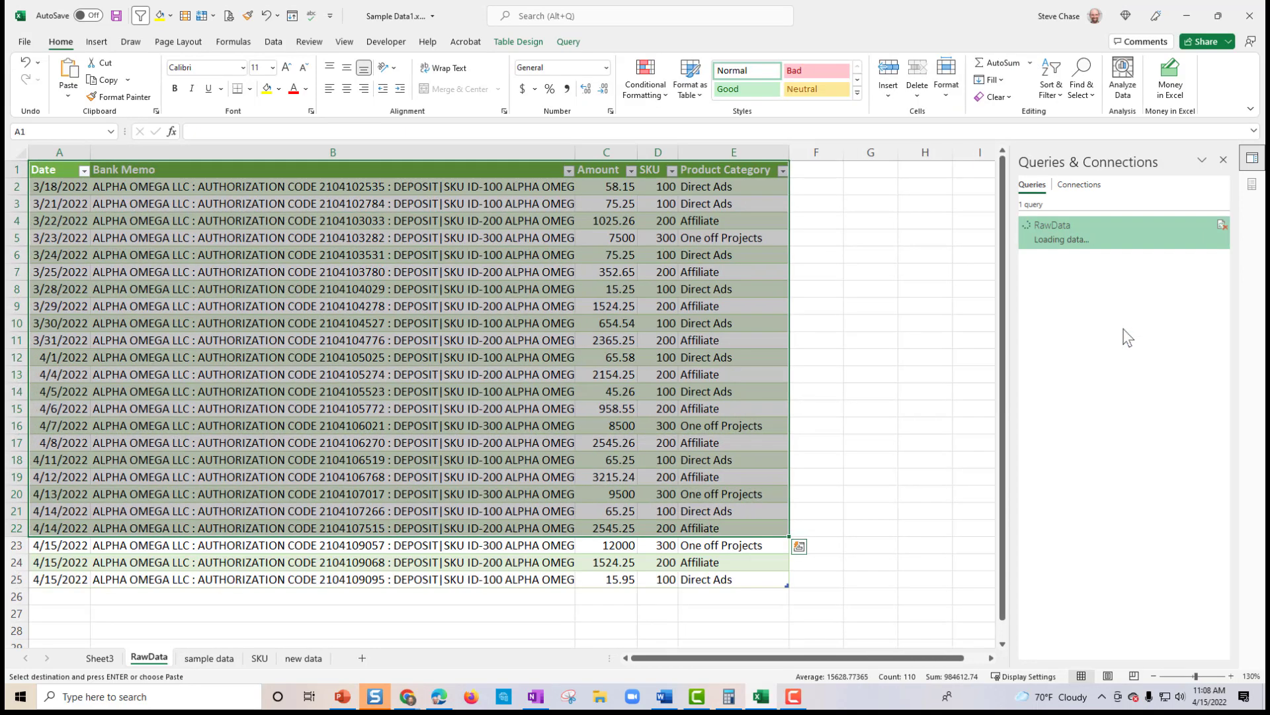
pyautogui.click(393, 359)
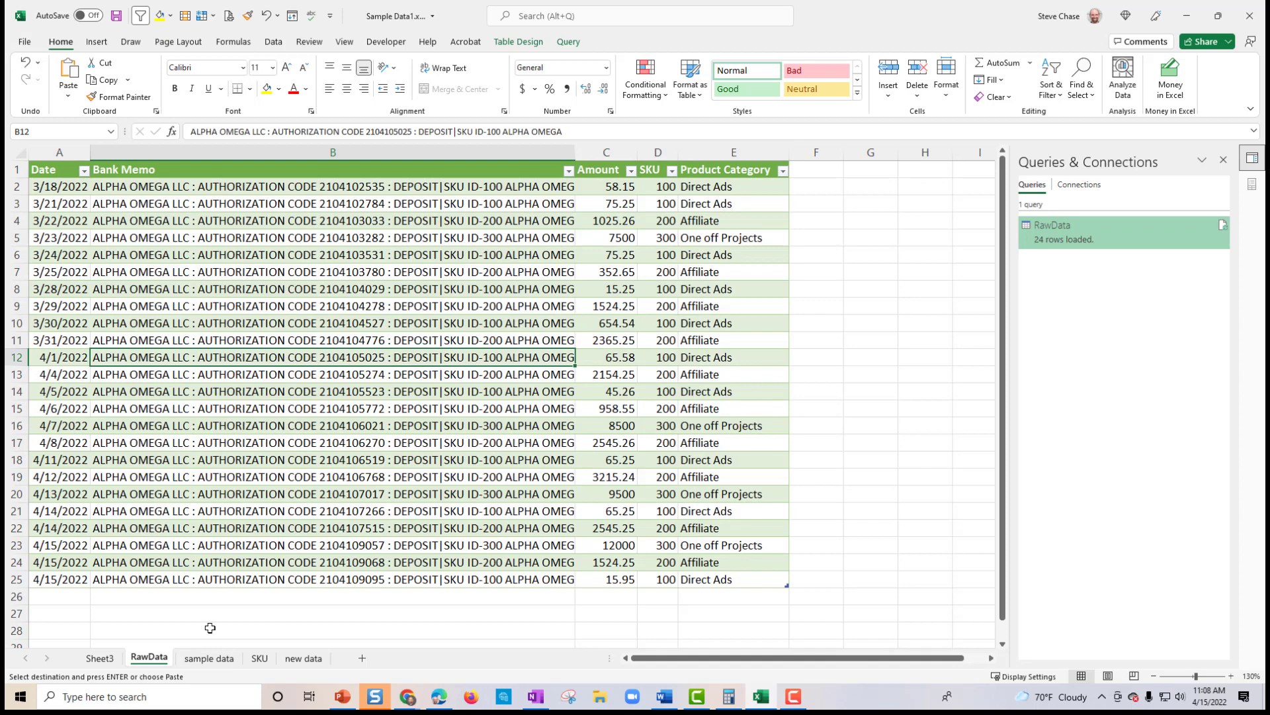
# Step: Rename the PivotTable's sheet, Sheet3, as "pivottable dasboard"
pyautogui.click(99, 660)
pyautogui.doubleClick(98, 665)
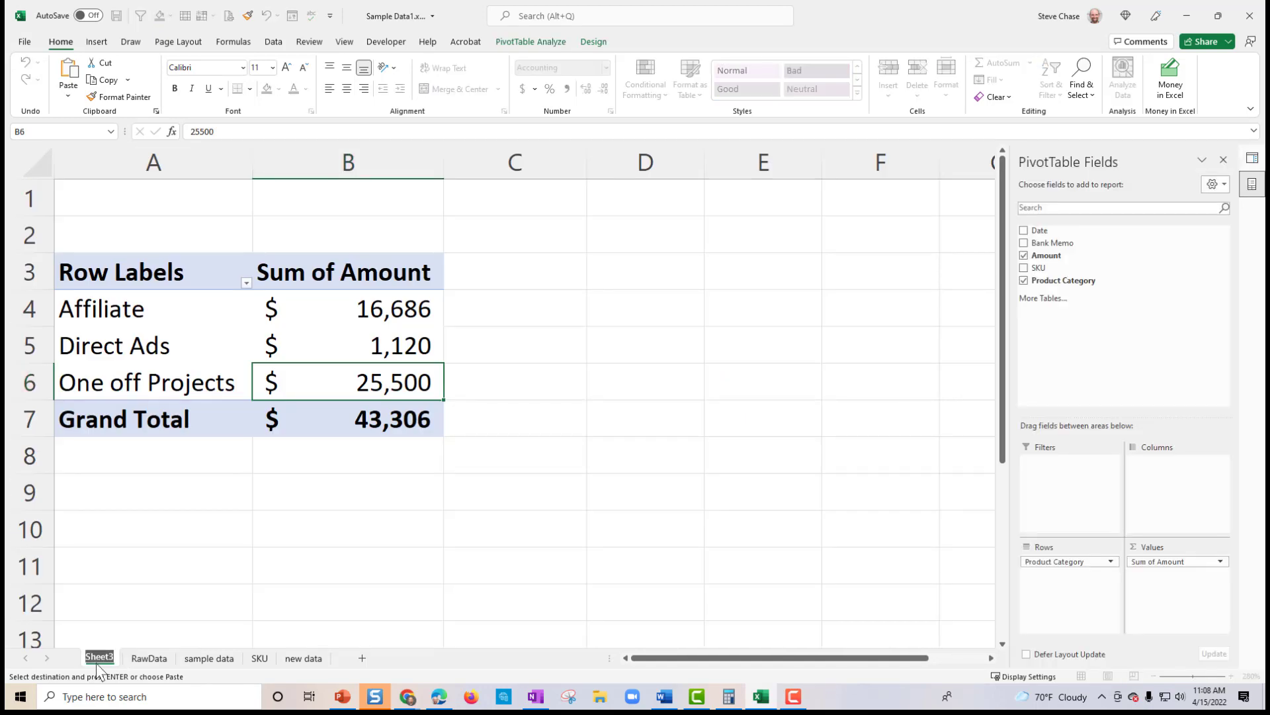
pyautogui.write('pit')
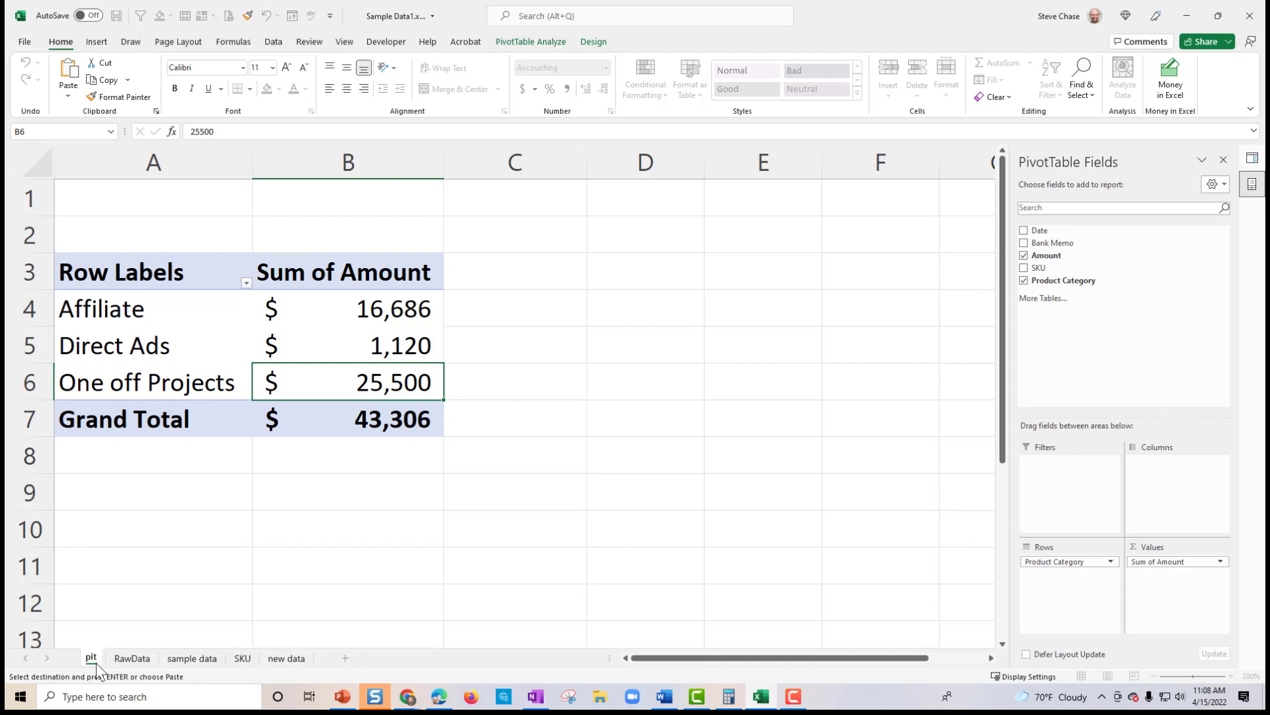
pyautogui.write('vottable')
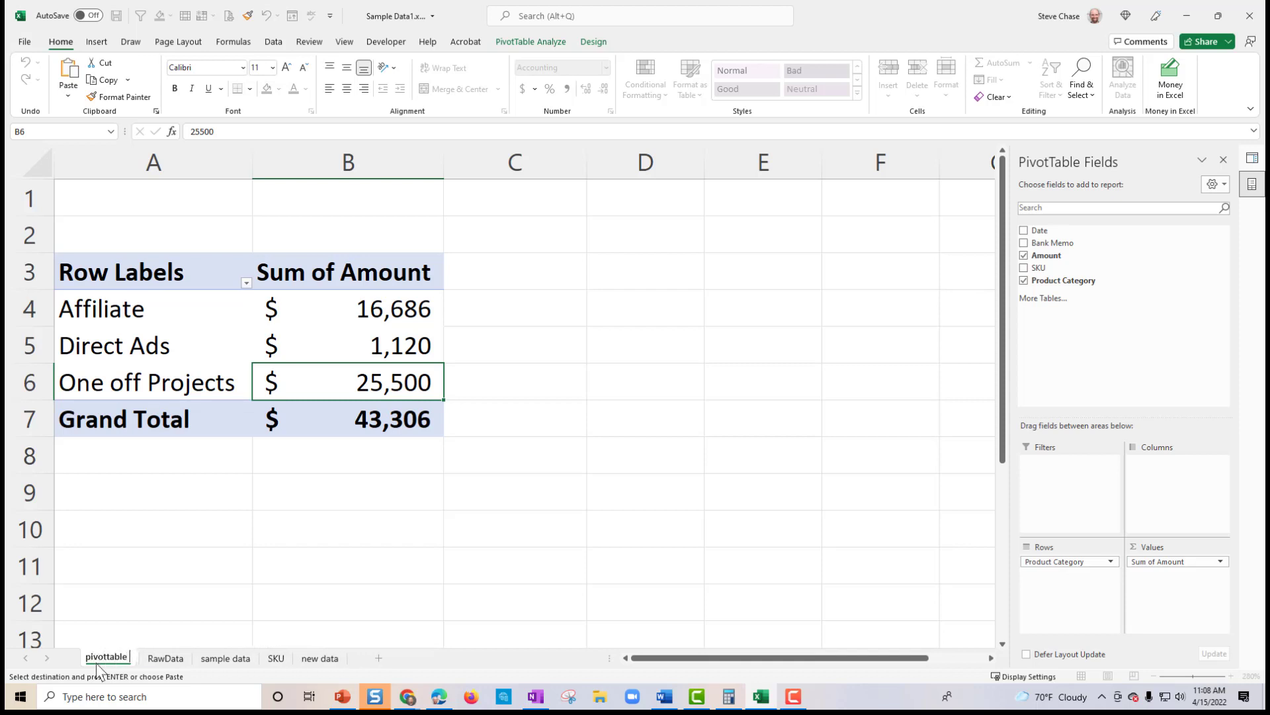
pyautogui.write(' dasha')
pyautogui.press('BackSpace')
pyautogui.press('BackSpace')
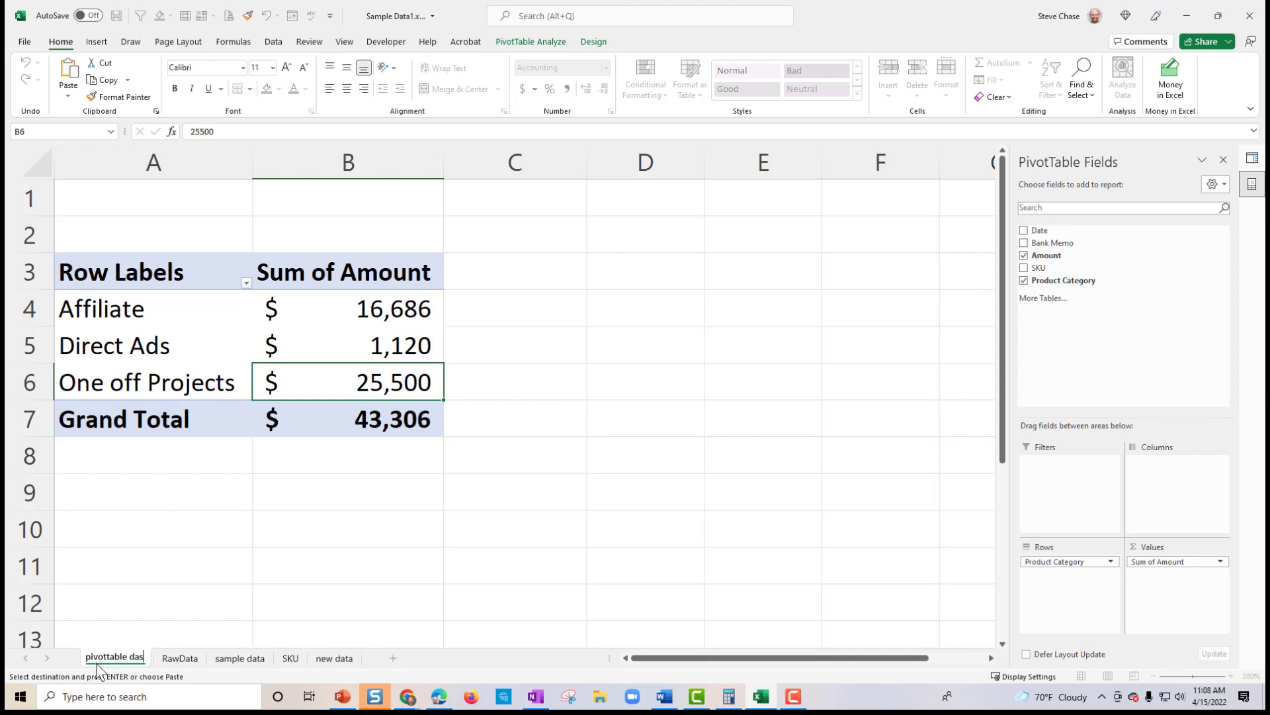
pyautogui.write('board')
pyautogui.press('Return')
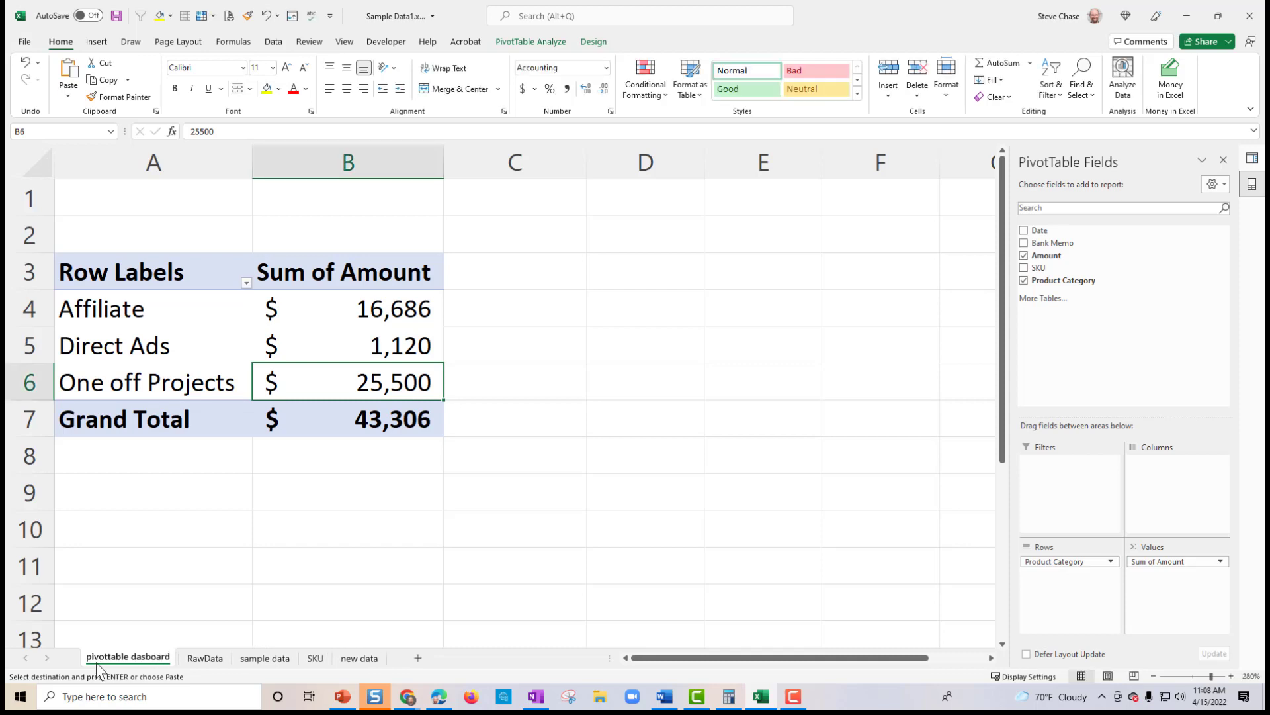
# Step: Refresh the PivotTable on the dashboard sheet, and refresh all of the workbook's queries and connections
pyautogui.rightClick(299, 379)
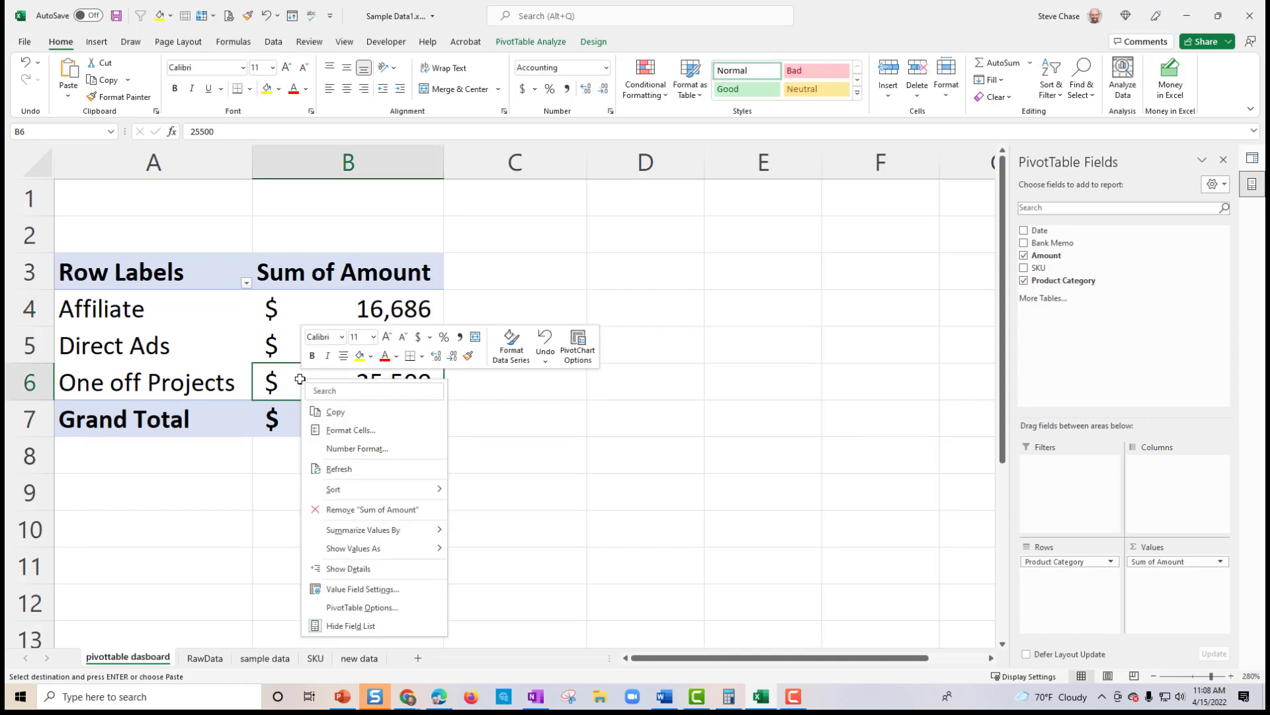
pyautogui.click(355, 467)
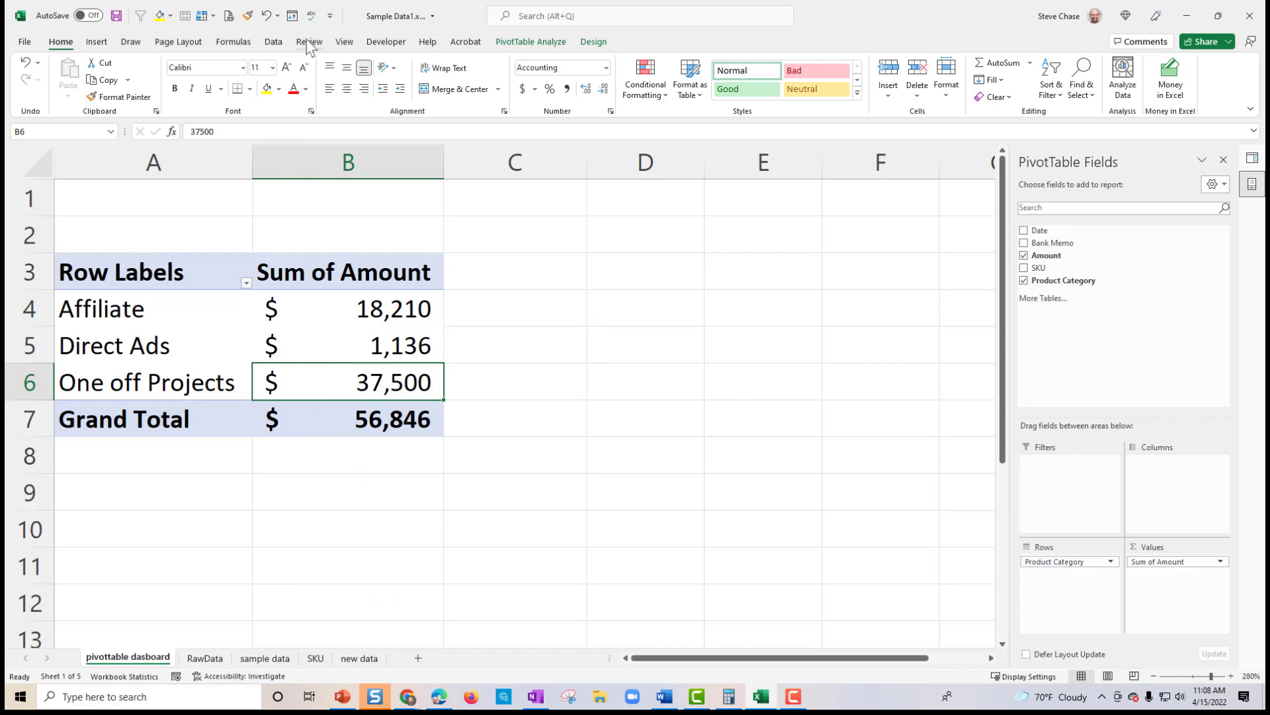
pyautogui.click(273, 43)
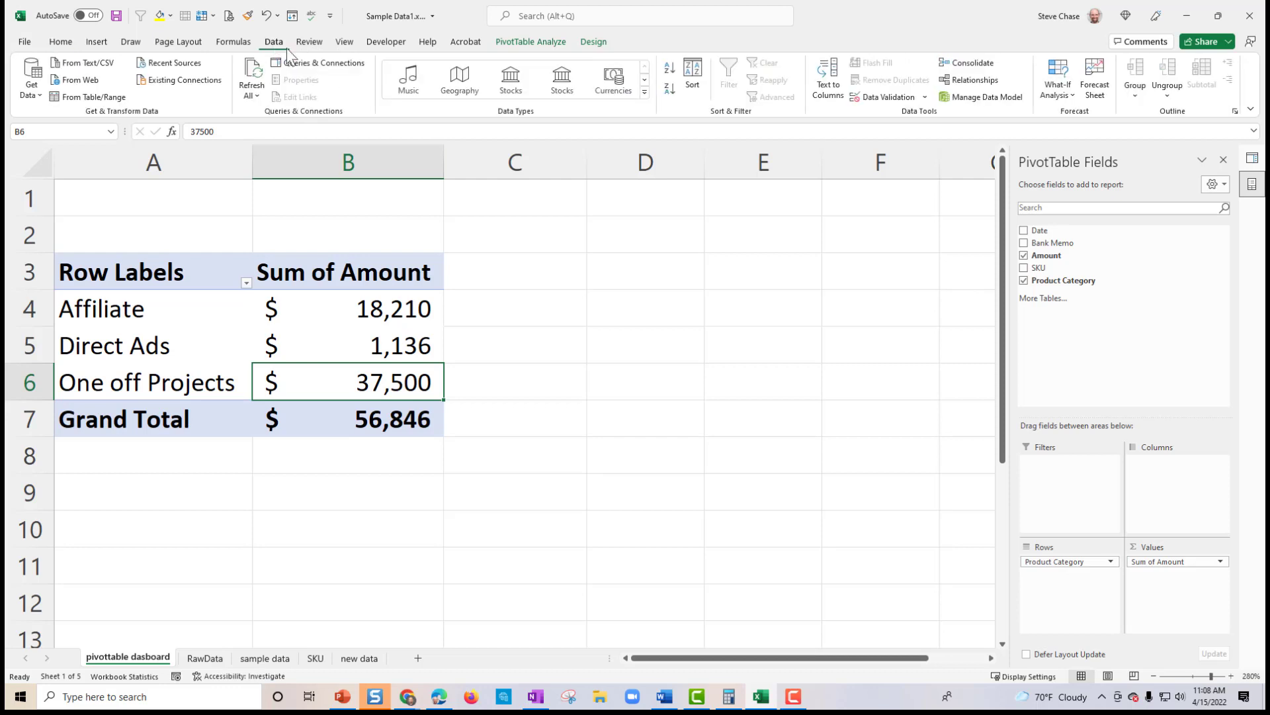
pyautogui.click(250, 70)
# Step: Insert a clustered column PivotChart from the PivotTable, size it about 2.71" by 4.71", and place it beside the table
pyautogui.click(565, 42)
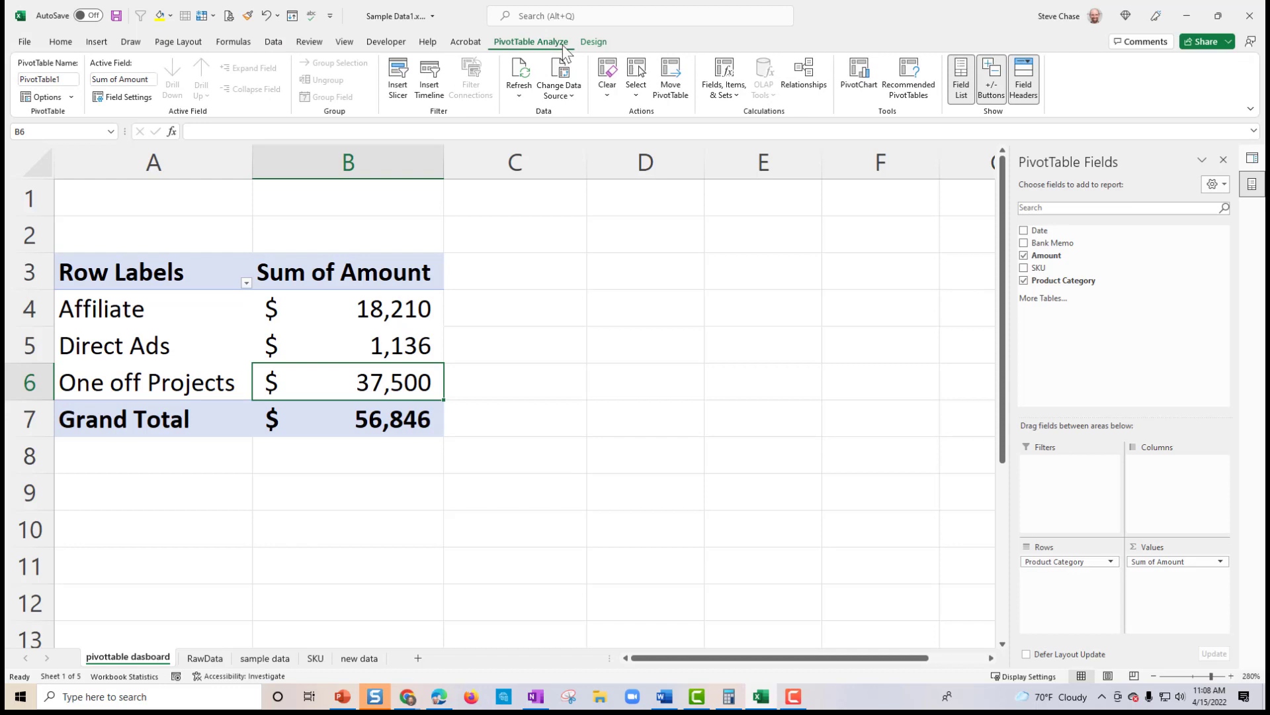
pyautogui.click(859, 78)
pyautogui.moveTo(619, 277)
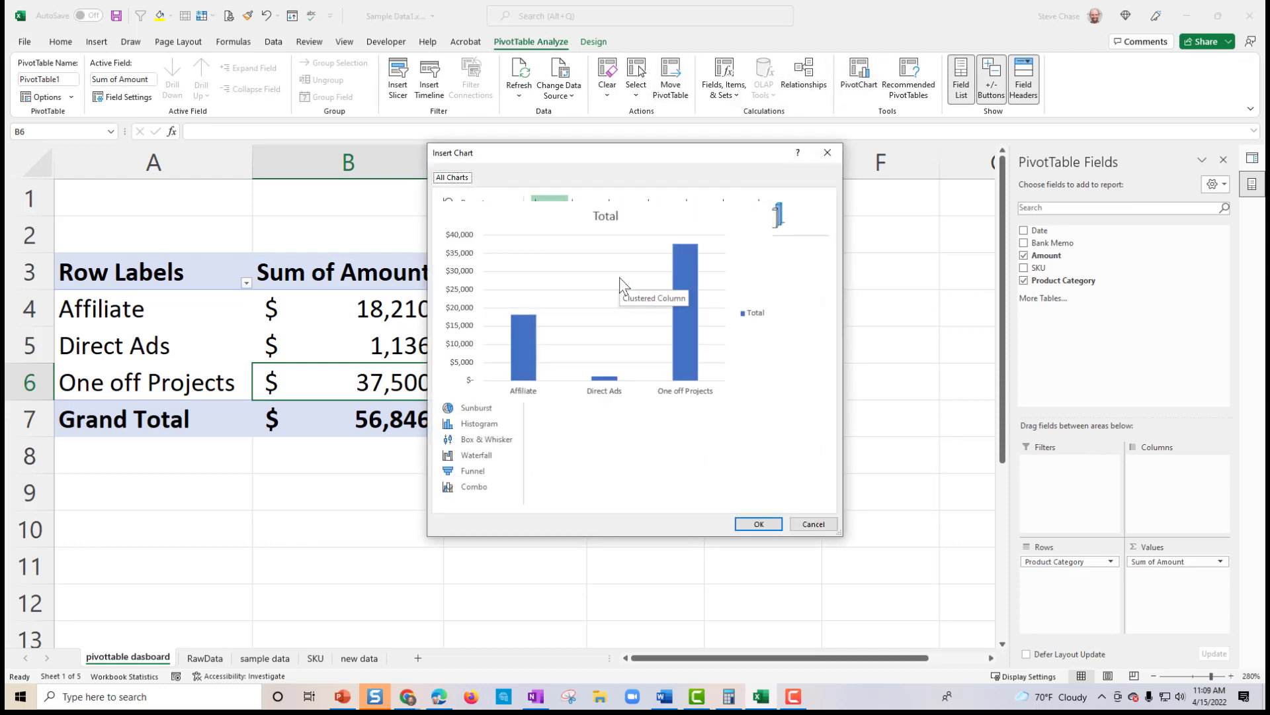
pyautogui.click(754, 524)
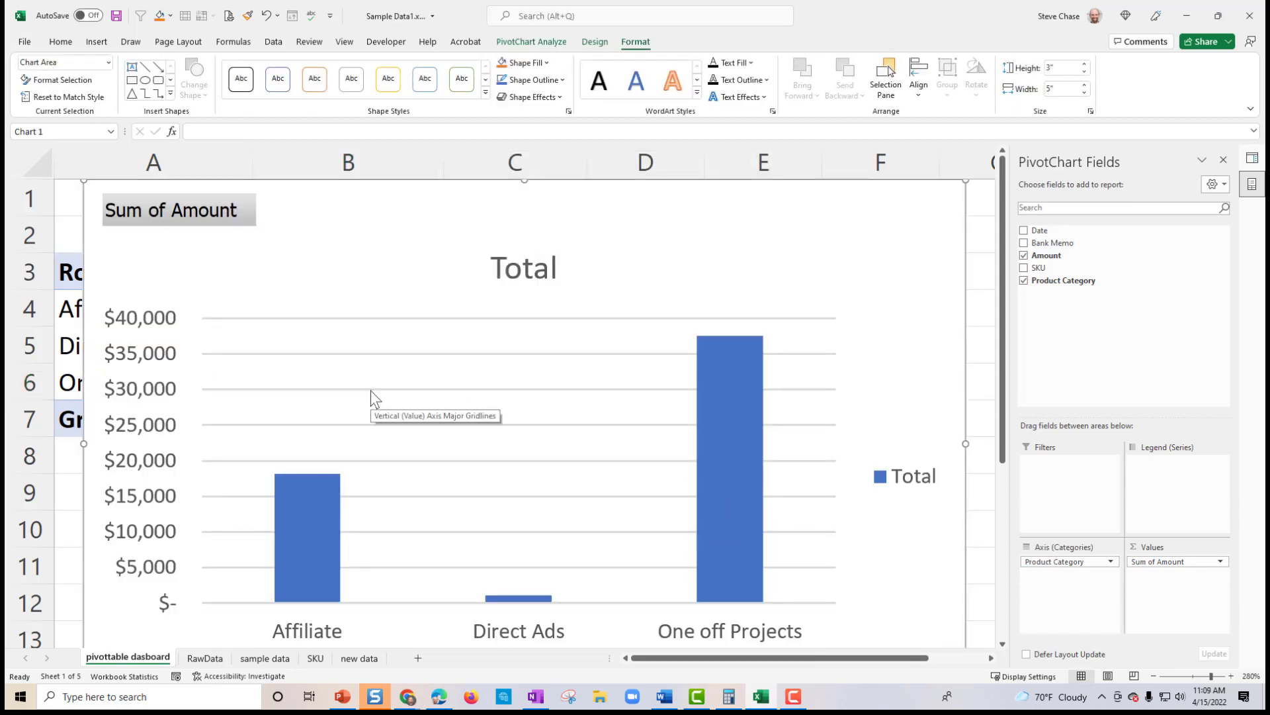
pyautogui.scroll(-6, 371, 396)
pyautogui.moveTo(658, 528); pyautogui.dragTo(944, 557)
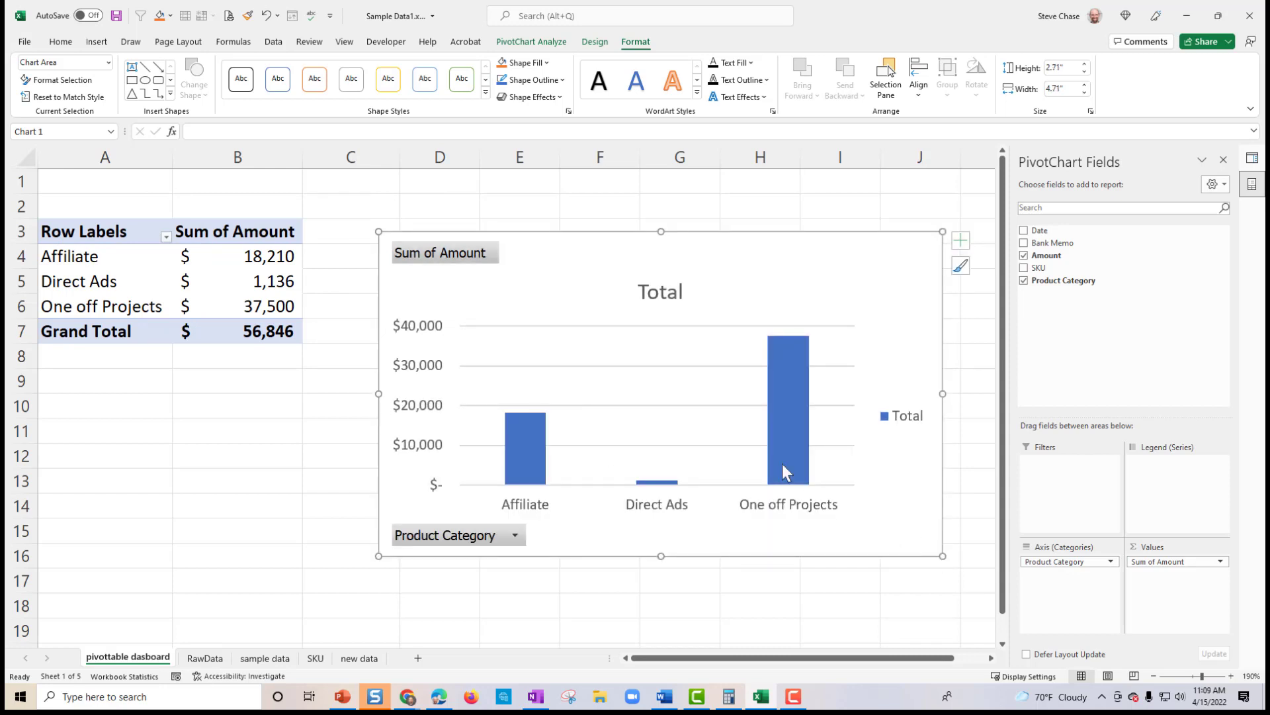
pyautogui.moveTo(604, 238); pyautogui.dragTo(578, 296)
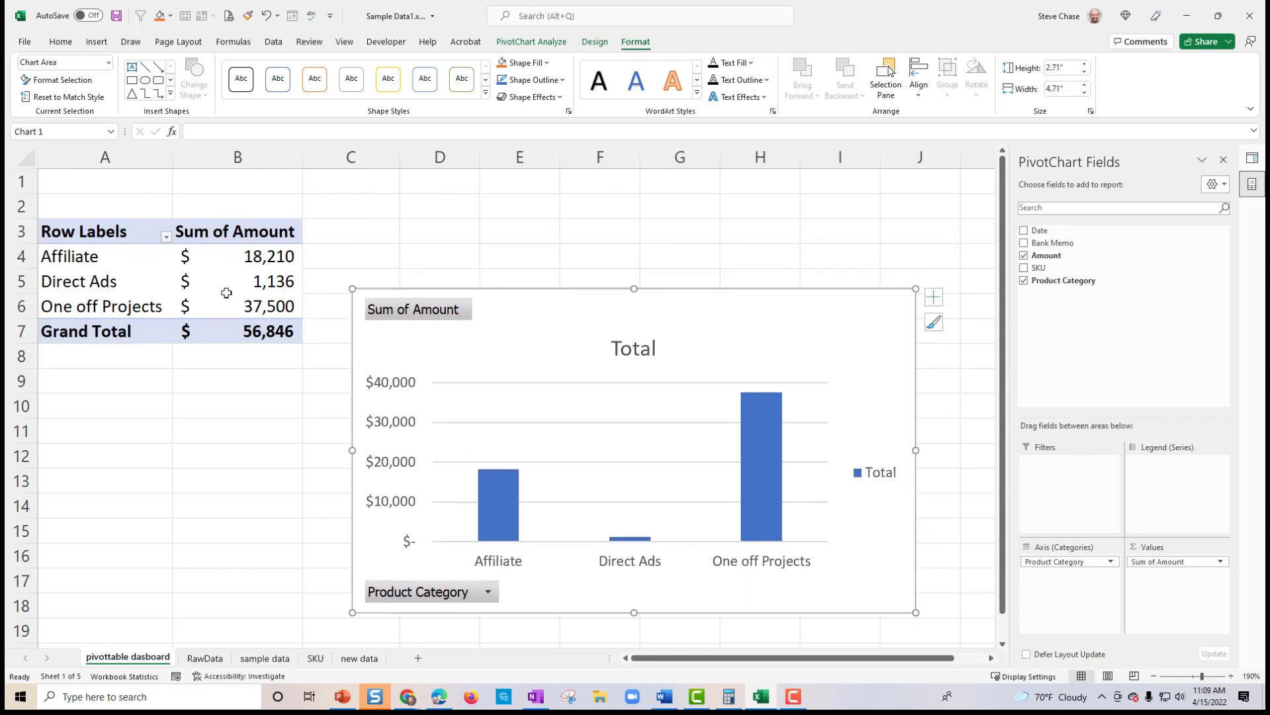
# Step: Insert a timeline for the PivotTable based on the Date field
pyautogui.click(227, 292)
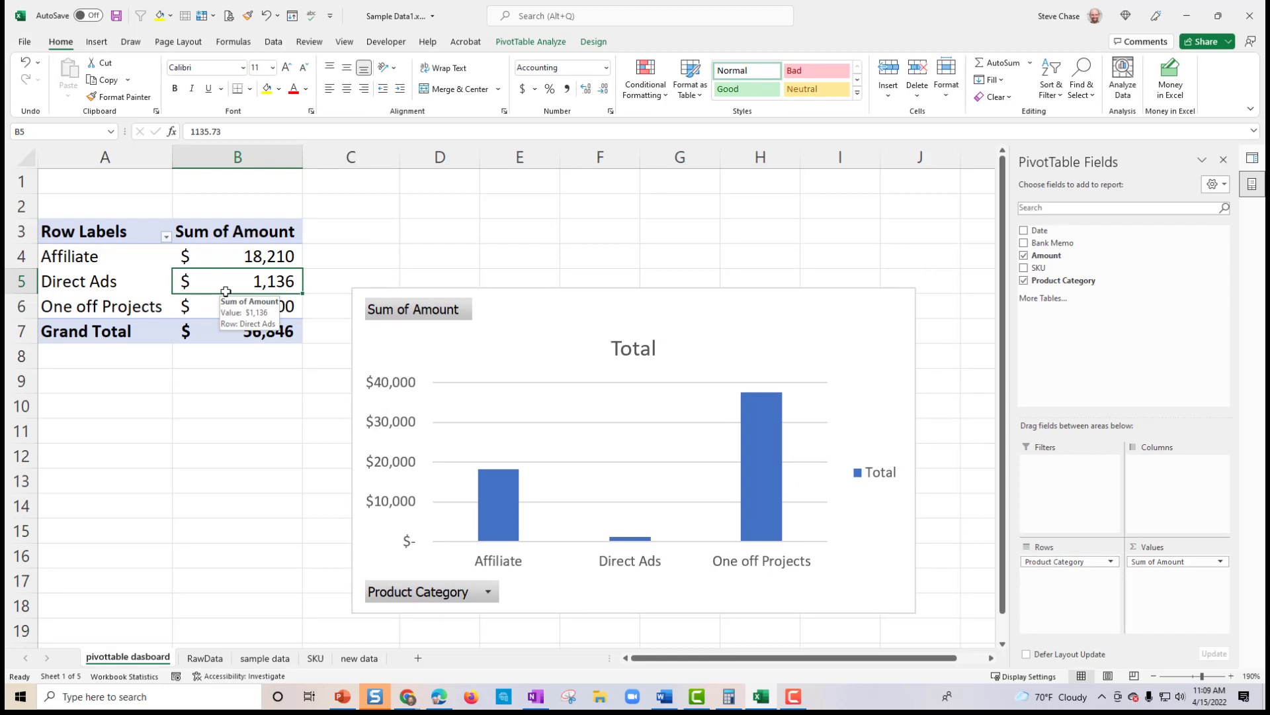
pyautogui.click(526, 43)
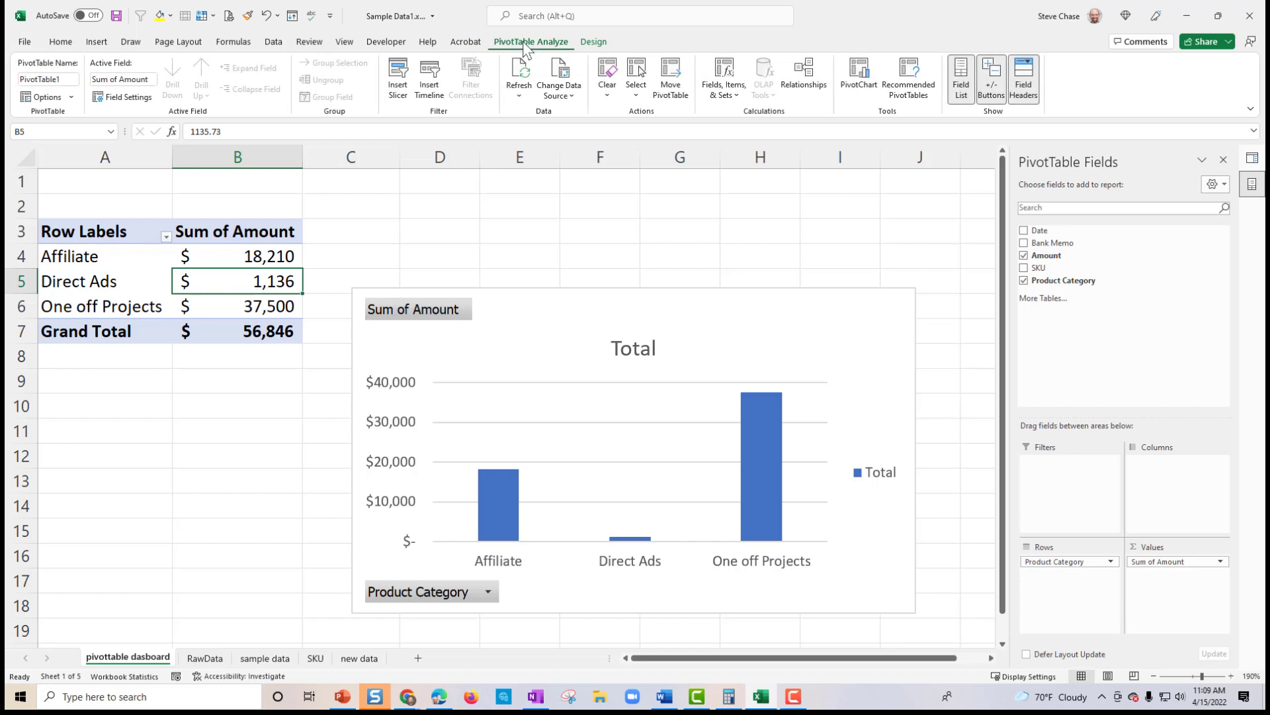
pyautogui.click(430, 93)
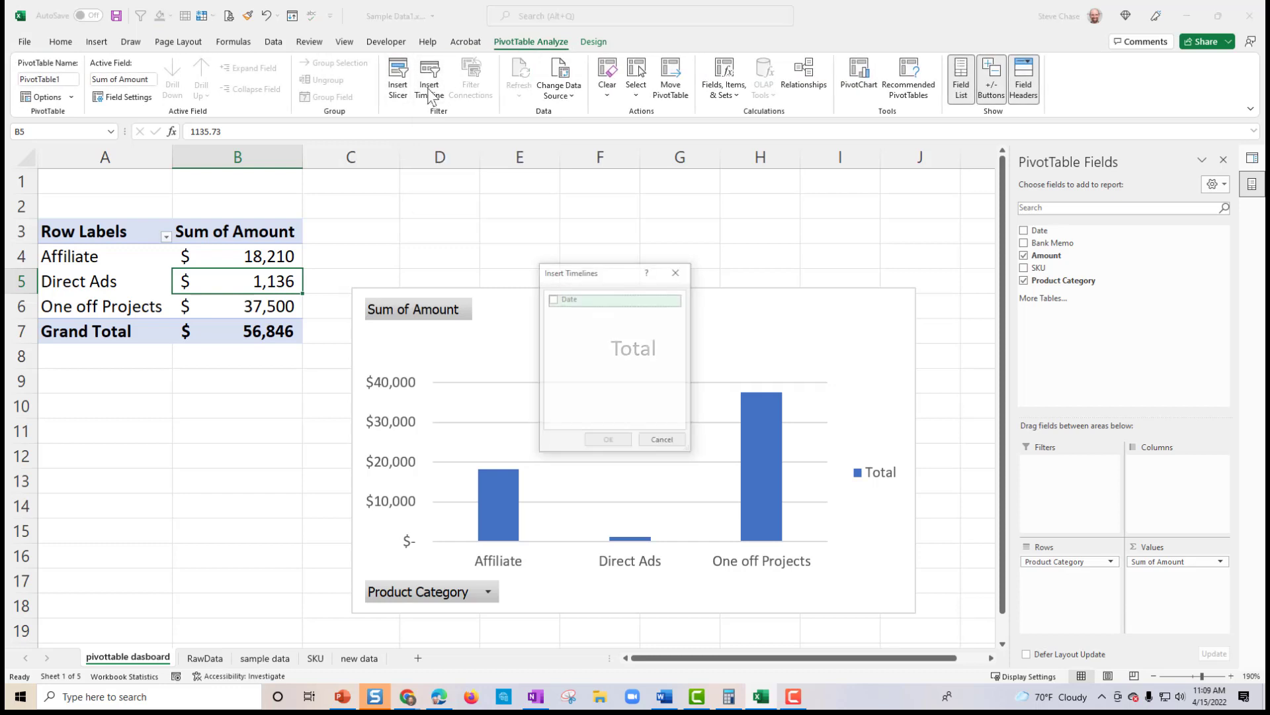
pyautogui.click(552, 299)
pyautogui.click(609, 440)
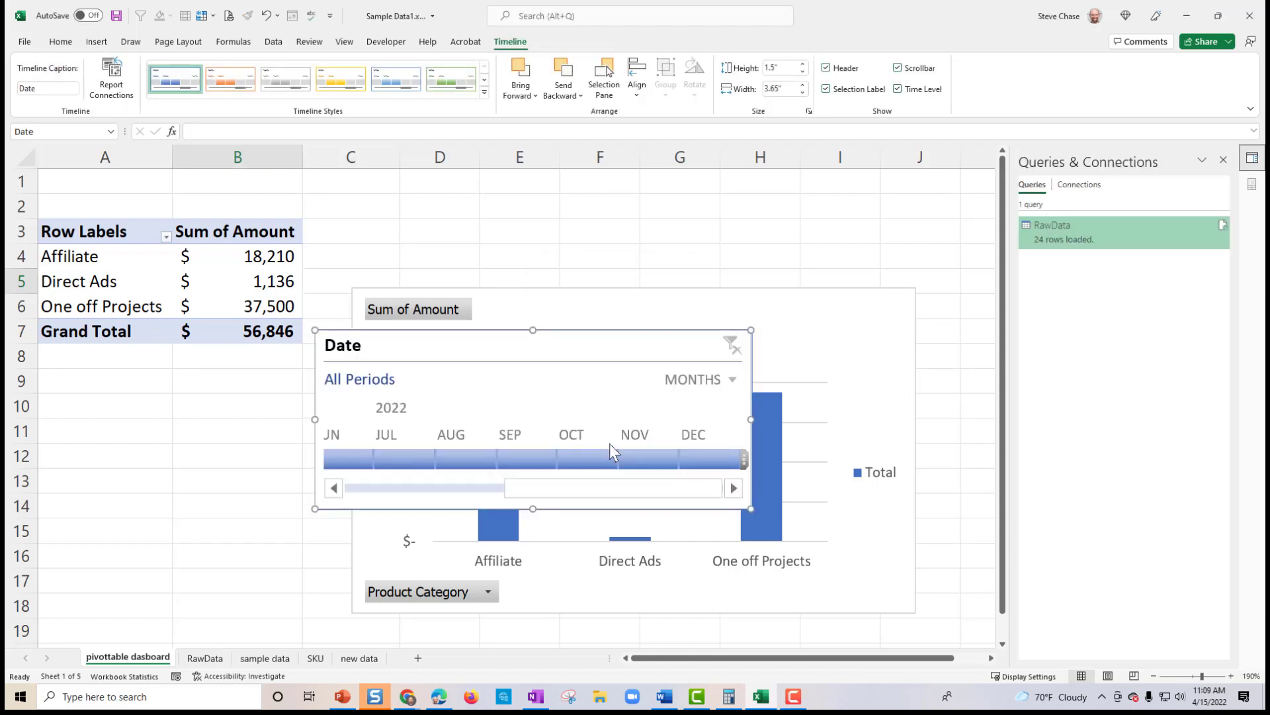
# Step: Place the Date timeline beside the PivotTable and move the PivotChart below it so they no longer overlap
pyautogui.moveTo(567, 348); pyautogui.dragTo(640, 210)
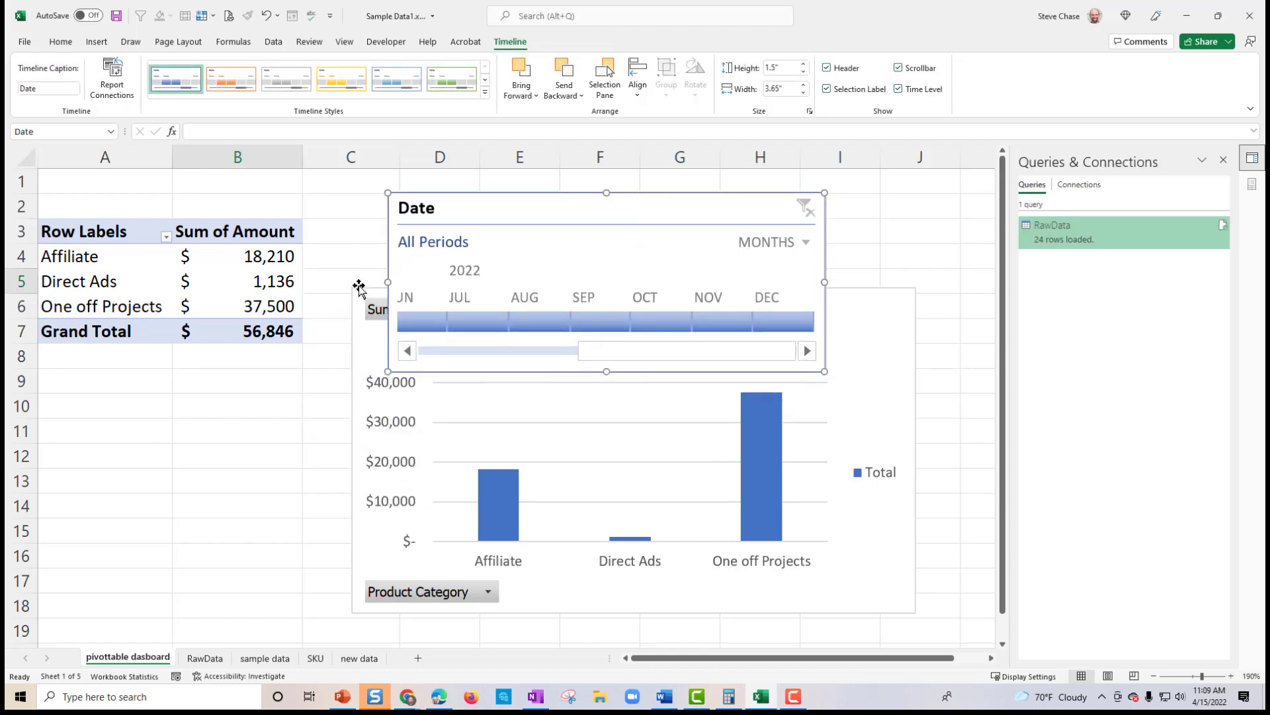
pyautogui.moveTo(358, 287); pyautogui.dragTo(358, 377)
pyautogui.scroll(-1, 358, 382)
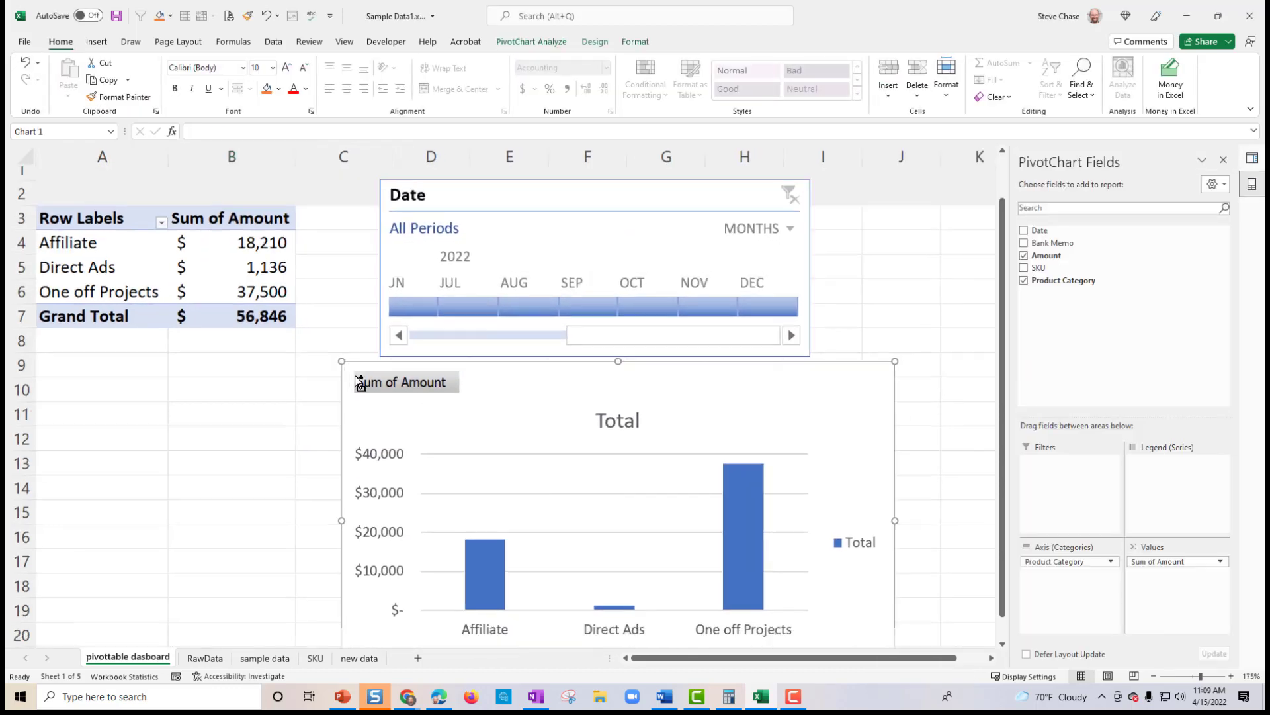
pyautogui.scroll(-1, 358, 382)
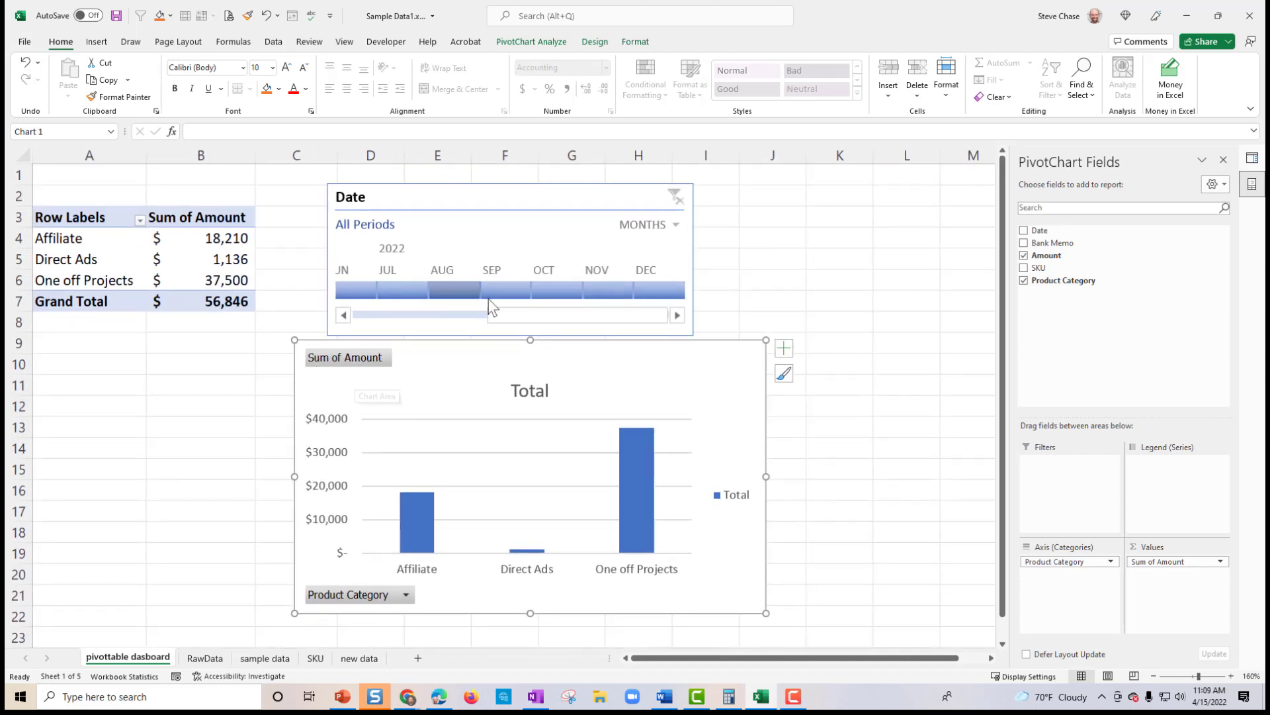
# Step: Filter the report with the timeline alternately by Mar 2022 and Apr 2022, ending on Mar 2022
pyautogui.click(440, 315)
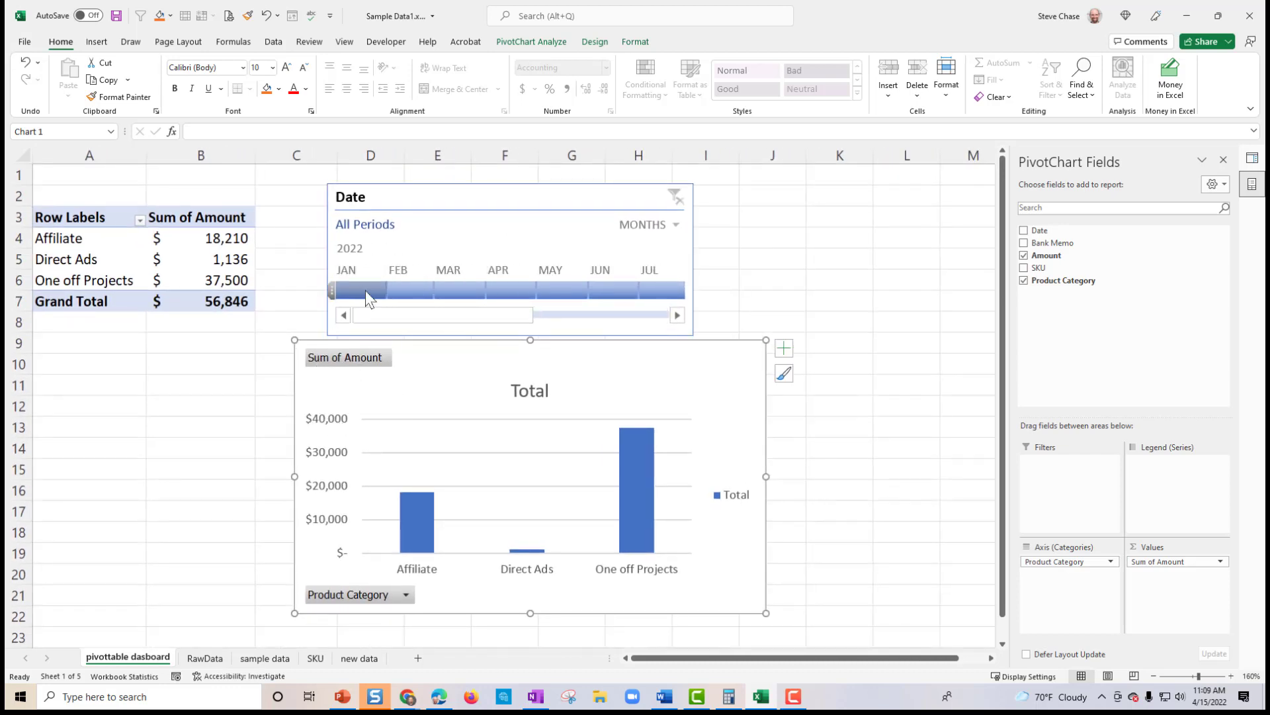
pyautogui.click(465, 290)
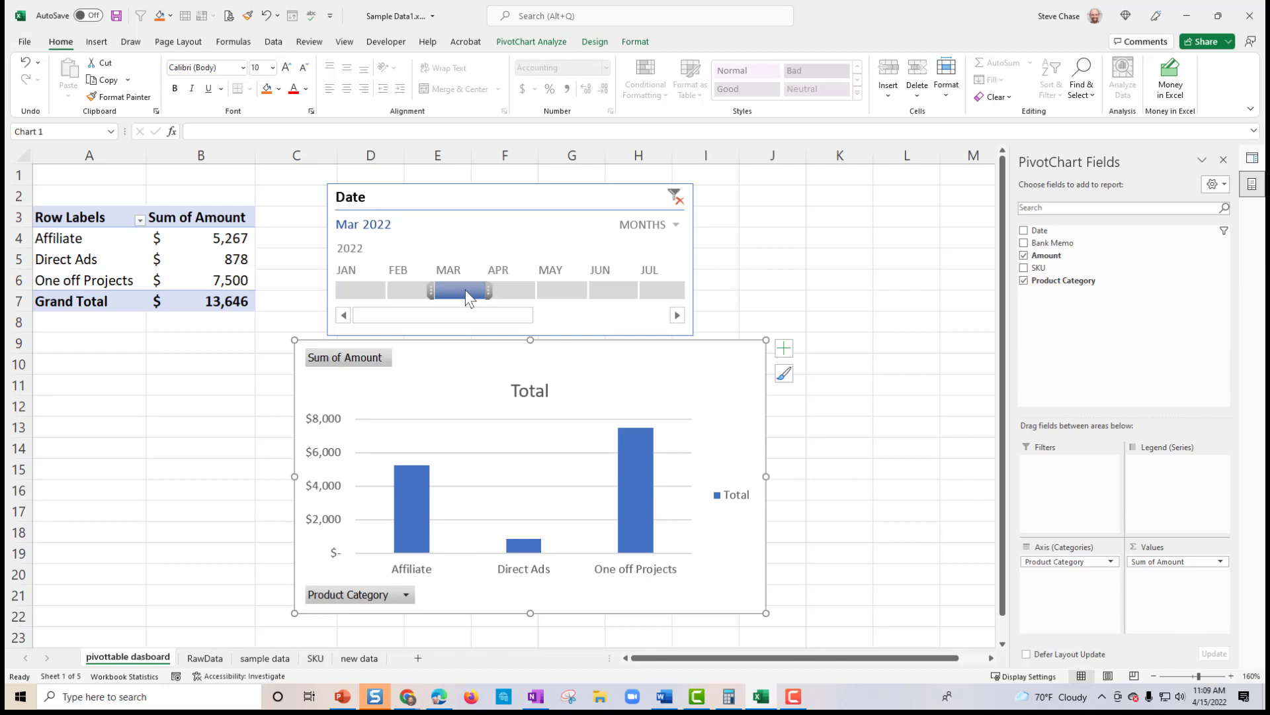
pyautogui.click(506, 289)
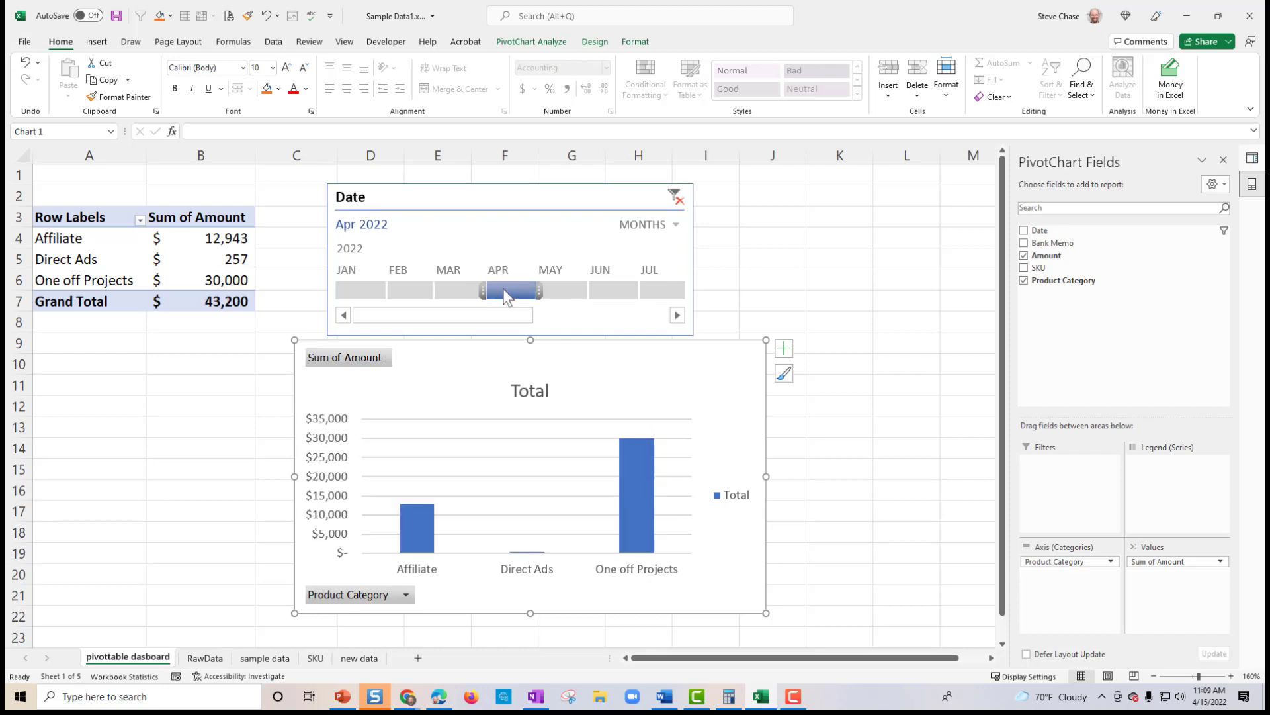
pyautogui.click(467, 287)
pyautogui.click(507, 288)
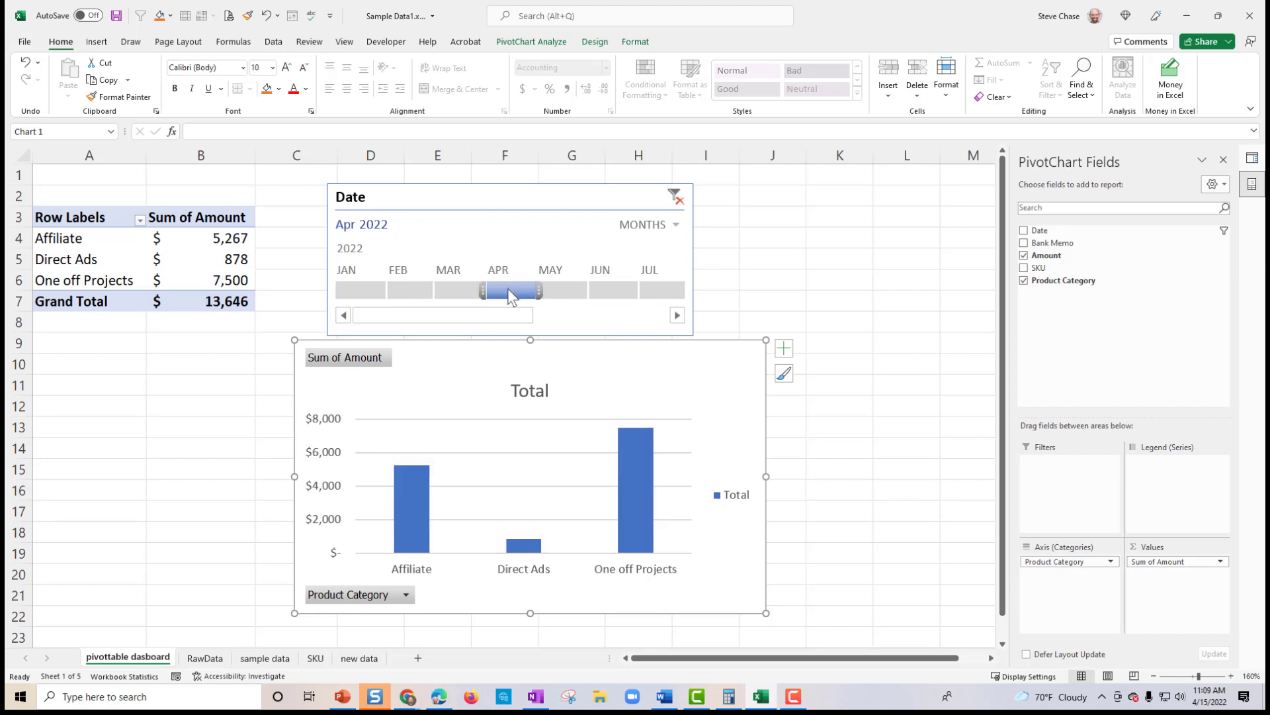
pyautogui.click(456, 289)
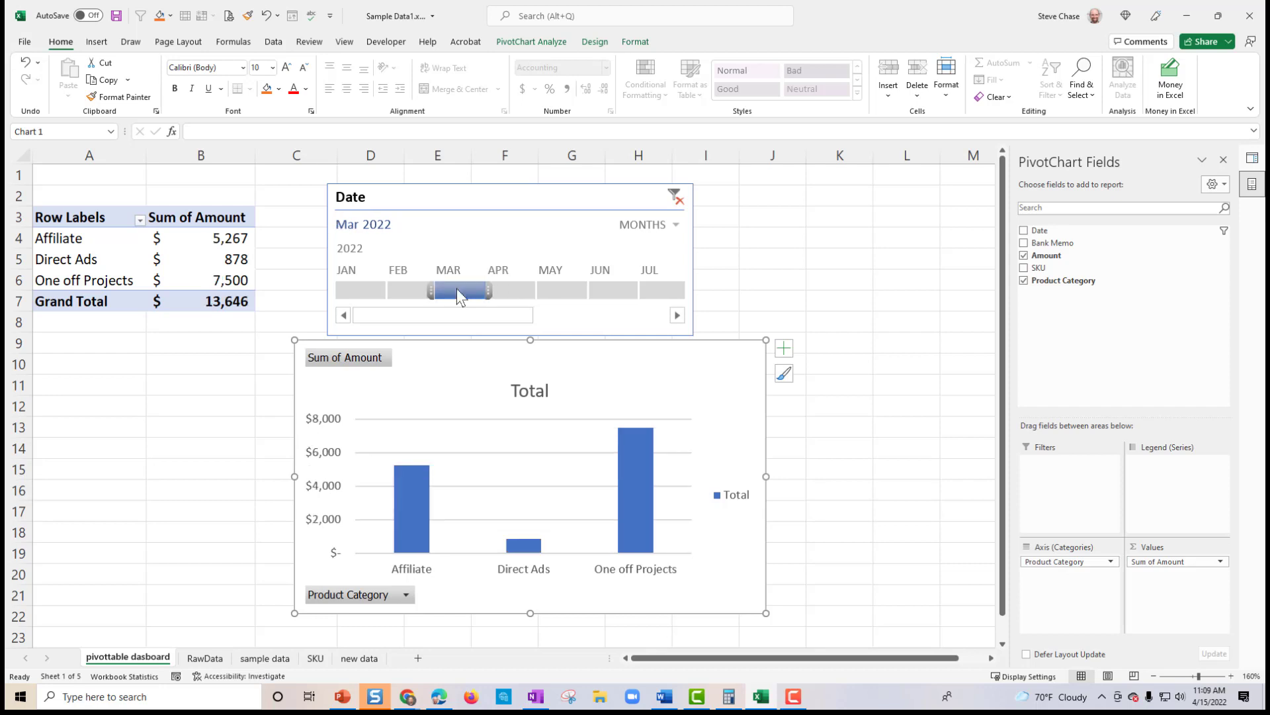
# Step: Switch the timeline's time level to days and filter the report to Mar 7, 2022, and in its place Mar 6, 2022
pyautogui.click(676, 225)
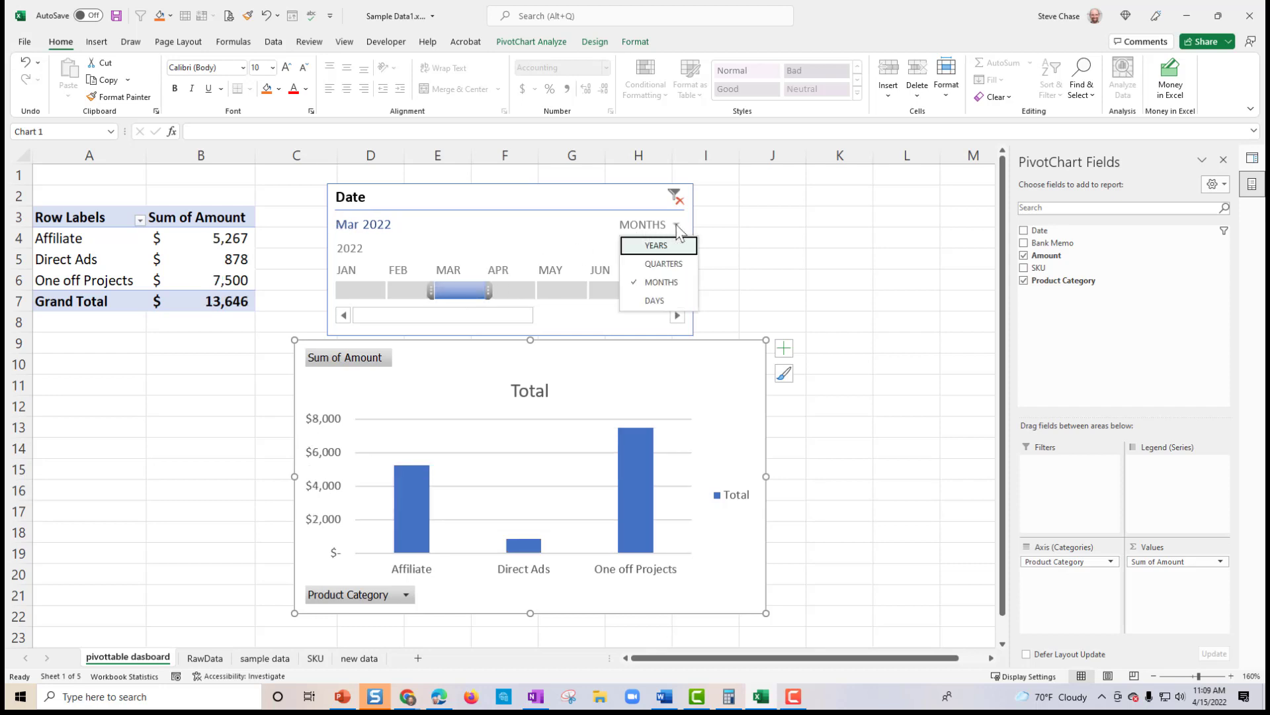
pyautogui.click(658, 301)
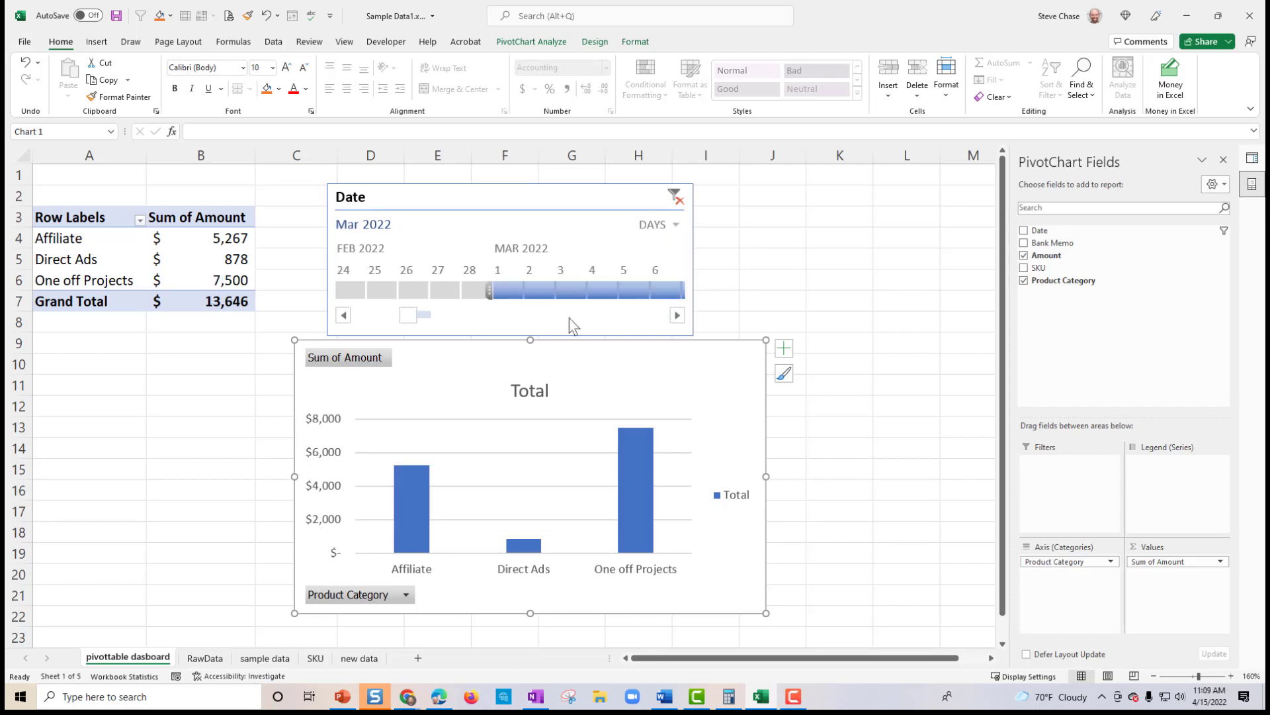
pyautogui.scroll(-1, 564, 292)
pyautogui.click(617, 303)
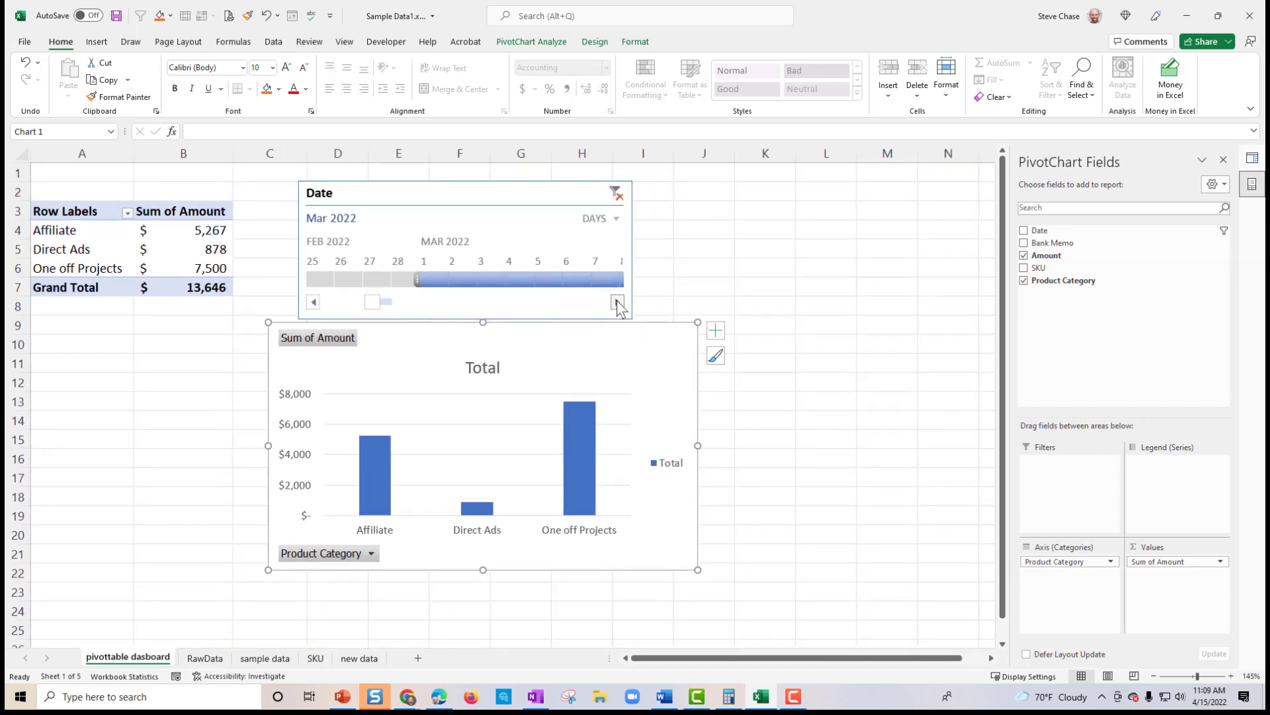
pyautogui.click(617, 303)
pyautogui.click(617, 302)
pyautogui.click(618, 302)
pyautogui.click(617, 302)
pyautogui.click(500, 282)
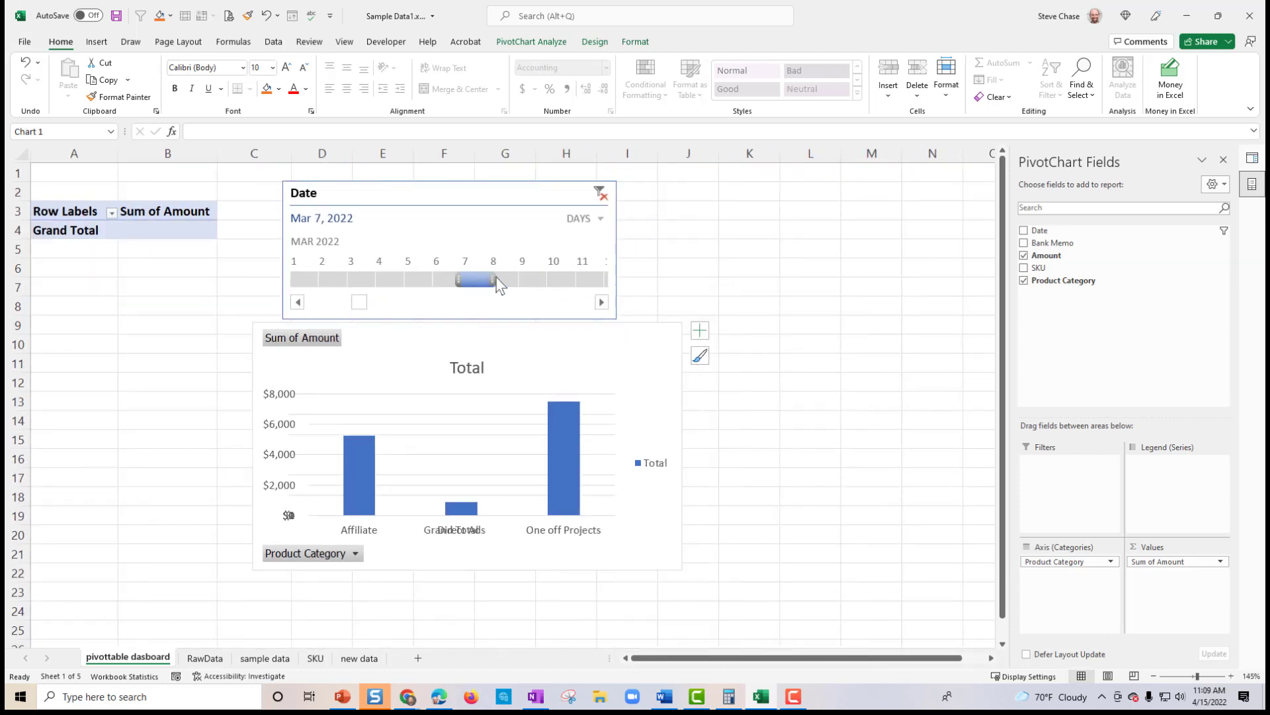
pyautogui.click(562, 493)
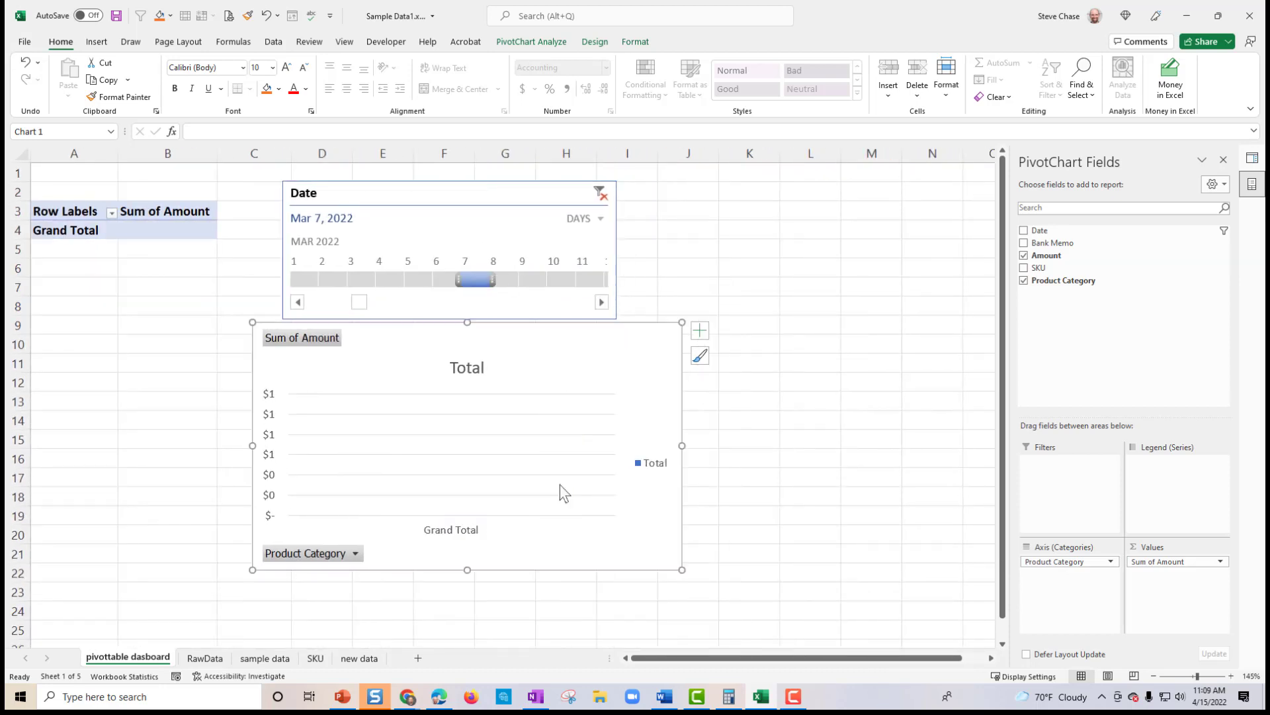
pyautogui.click(447, 280)
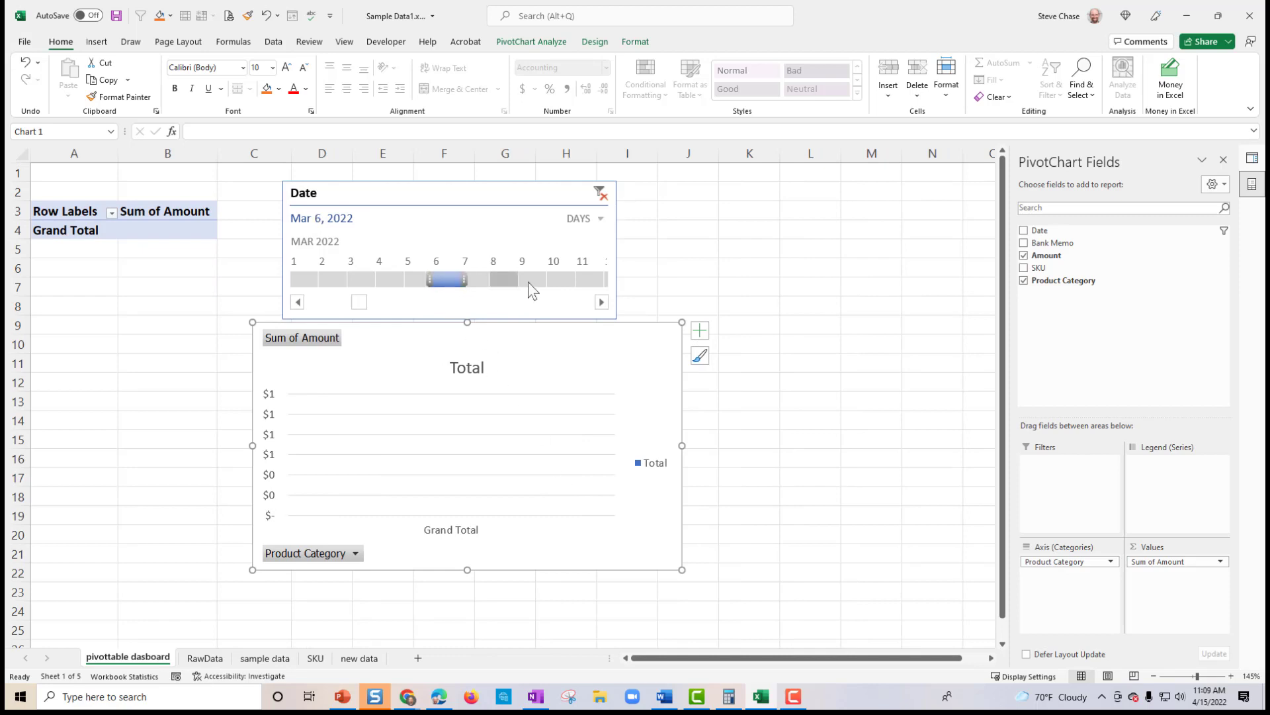
# Step: Filter the report with the timeline by single days in turn, from Apr 1 through Apr 4, 2022
pyautogui.click(602, 302)
pyautogui.click(601, 303)
pyautogui.click(602, 303)
pyautogui.click(601, 302)
pyautogui.click(601, 302)
pyautogui.click(602, 302)
pyautogui.click(601, 302)
pyautogui.click(602, 302)
pyautogui.click(602, 303)
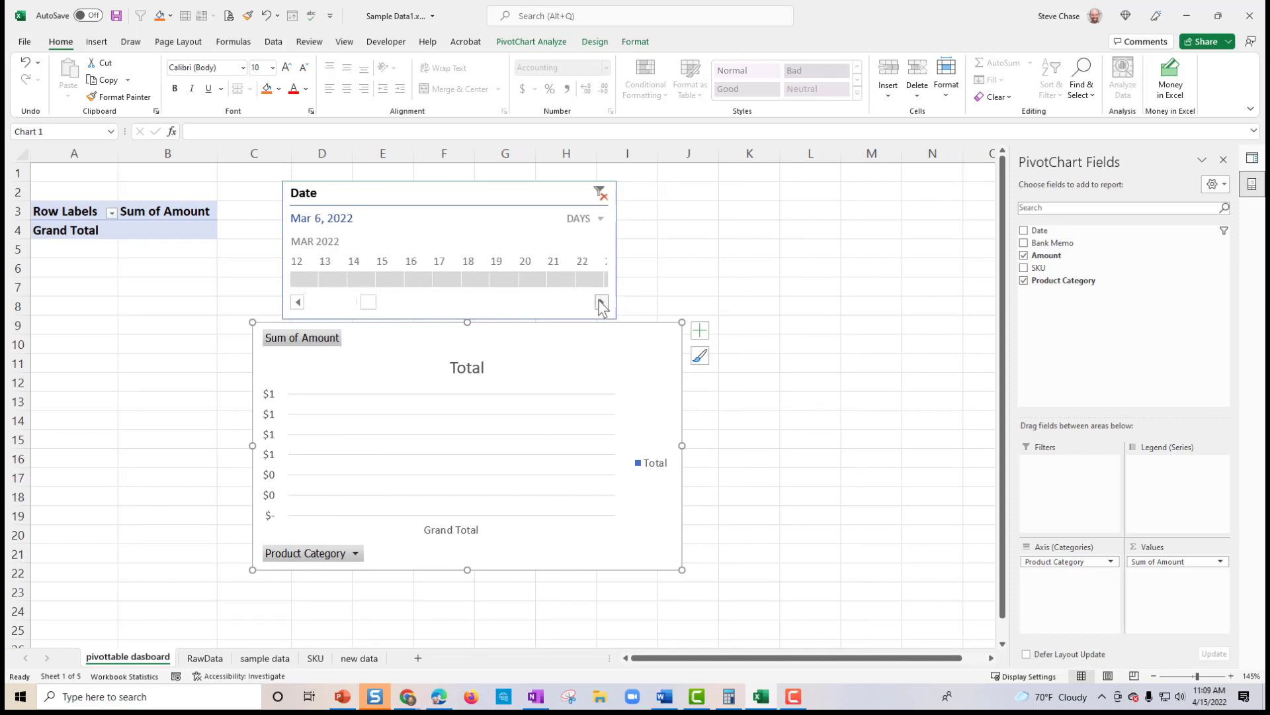
pyautogui.click(601, 303)
pyautogui.moveTo(365, 303)
pyautogui.mouseDown()
pyautogui.moveTo(450, 305)
pyautogui.moveTo(379, 313)
pyautogui.mouseUp()
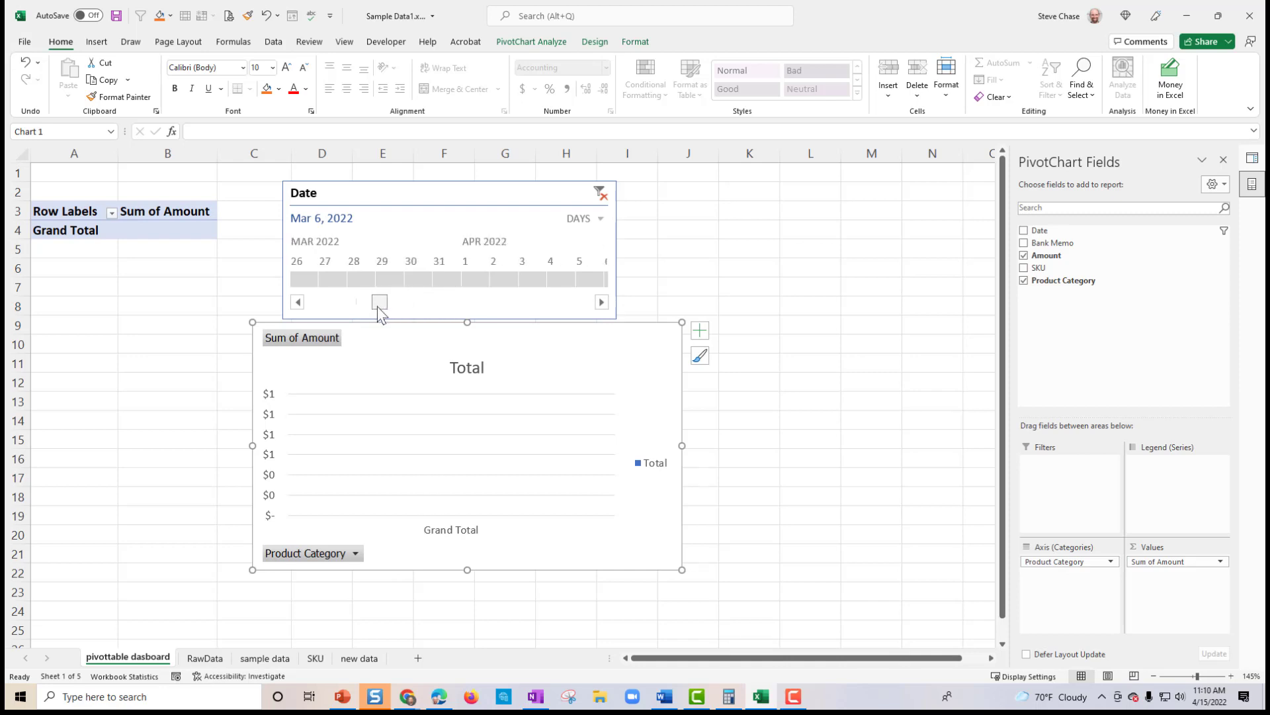
pyautogui.click(474, 281)
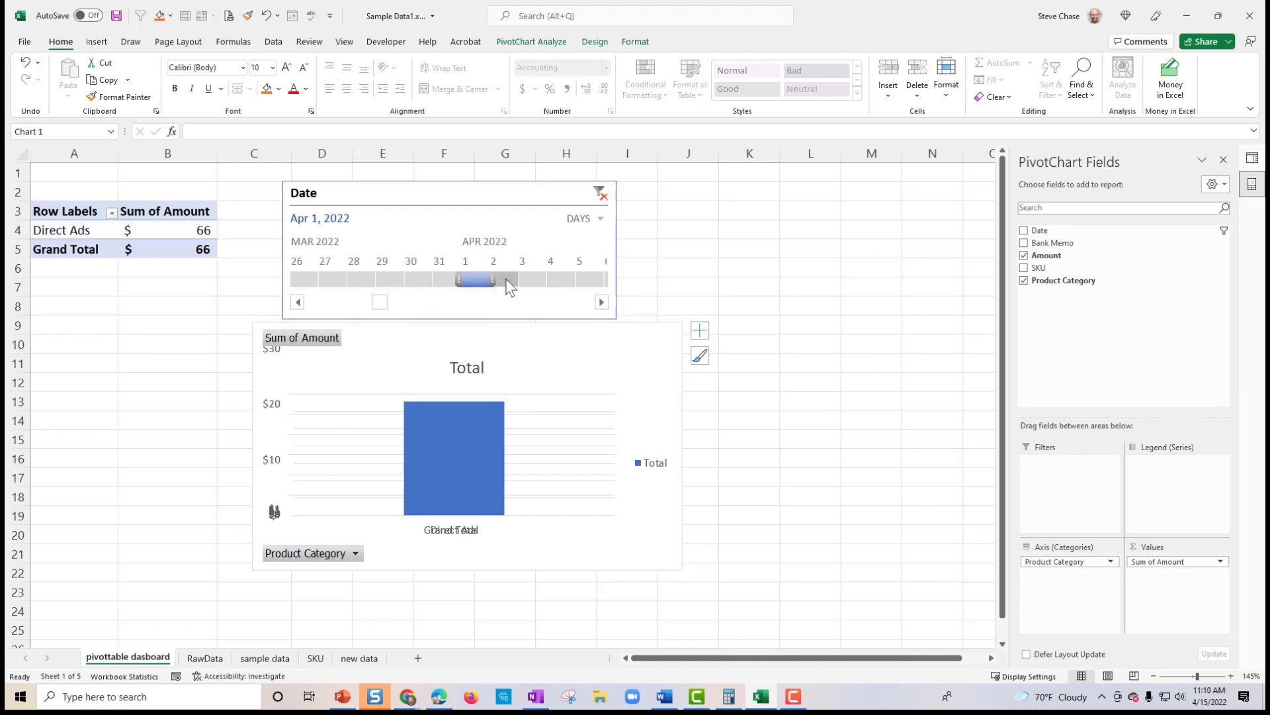
pyautogui.click(506, 281)
pyautogui.click(539, 279)
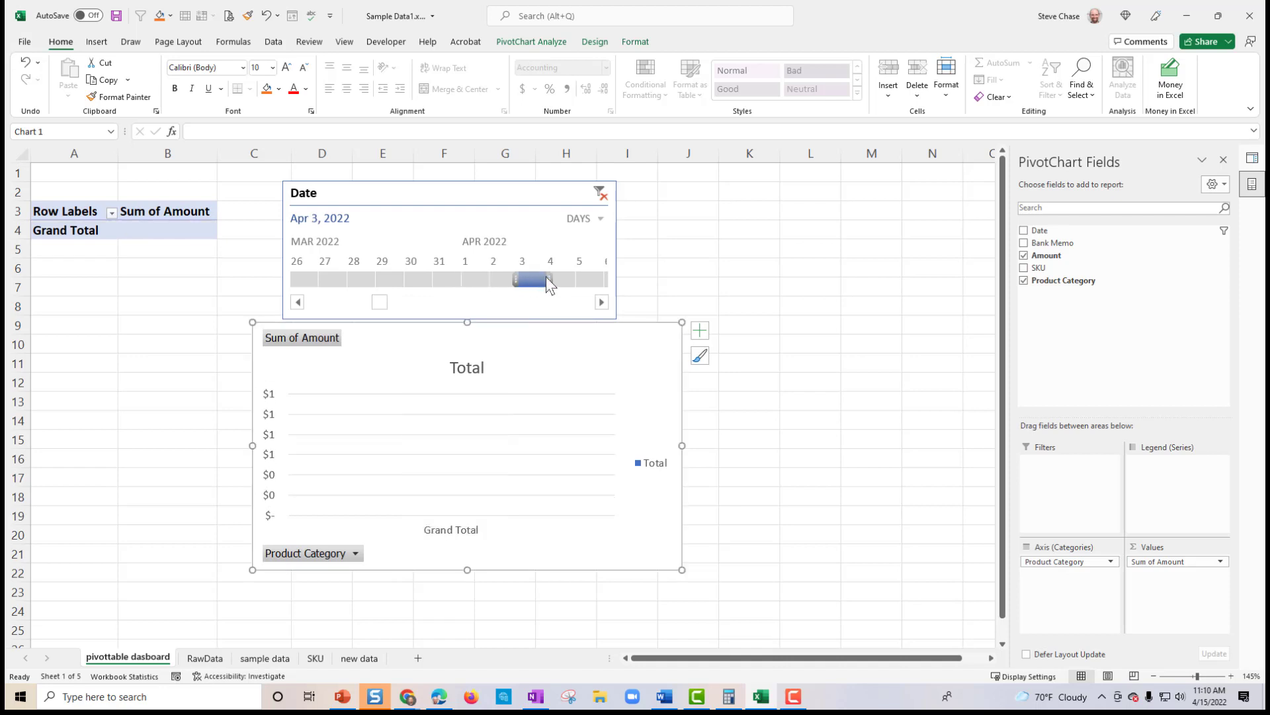
pyautogui.click(556, 281)
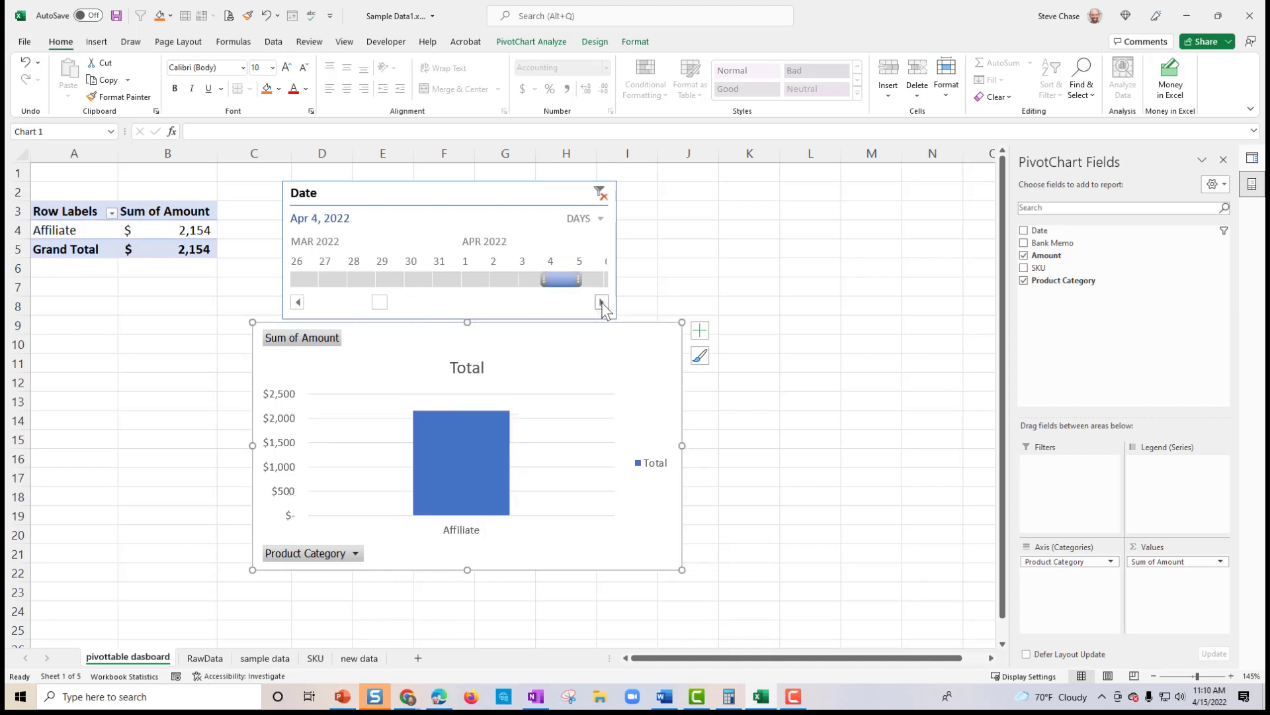
# Step: Filter the report to Apr 14, then Apr 15, 2022, and extend the timeline selection to Apr 11 - 15 2022
pyautogui.click(601, 302)
pyautogui.moveTo(602, 302); pyautogui.dragTo(602, 301)
pyautogui.click(501, 280)
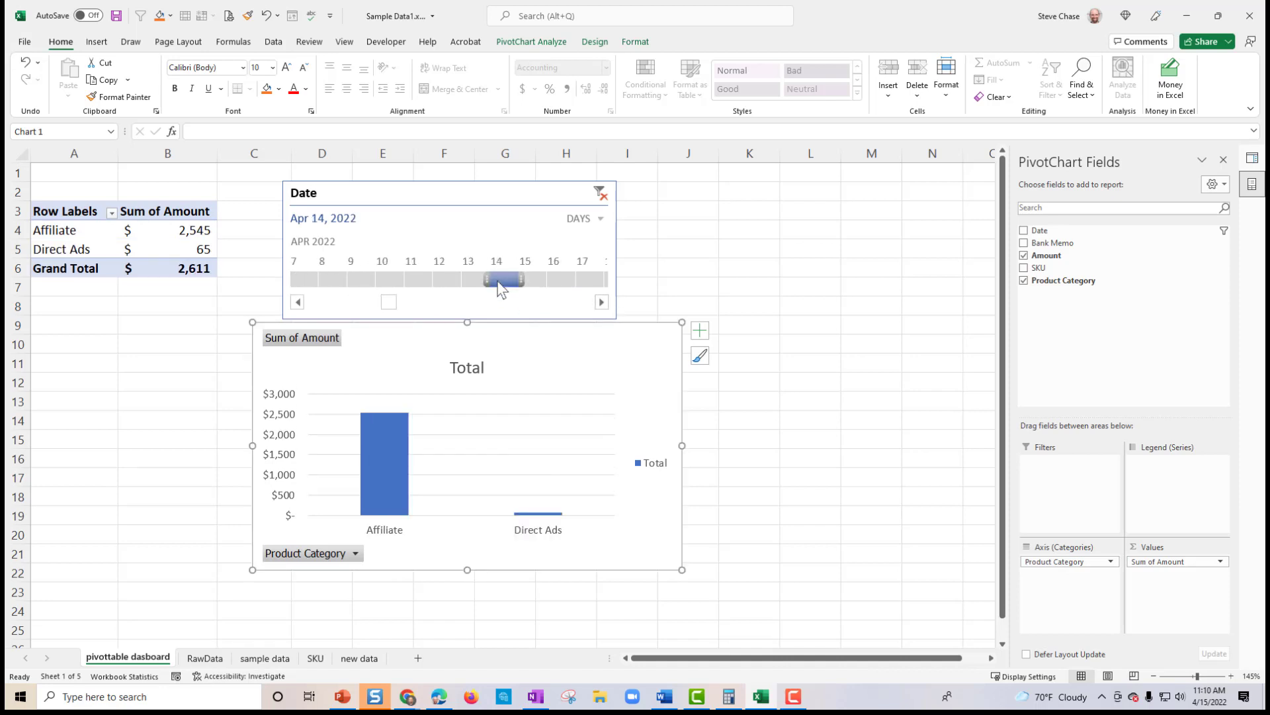
pyautogui.click(533, 280)
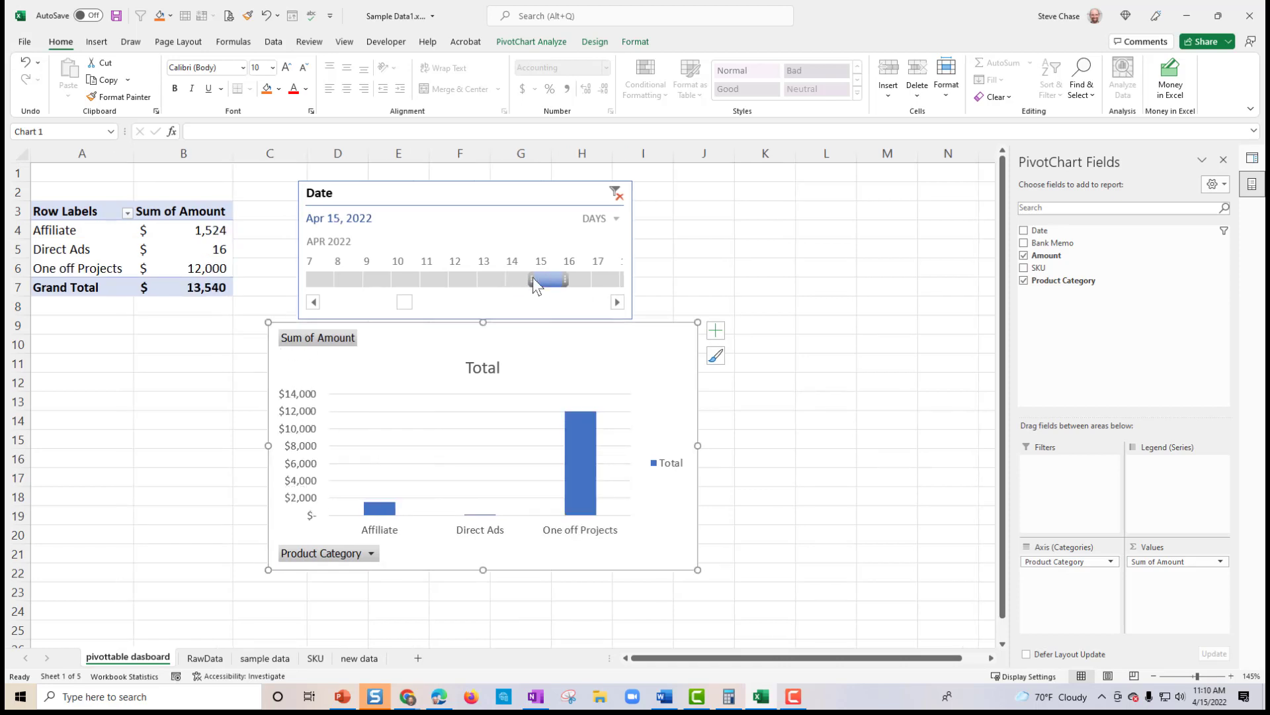
pyautogui.moveTo(533, 280); pyautogui.dragTo(417, 280)
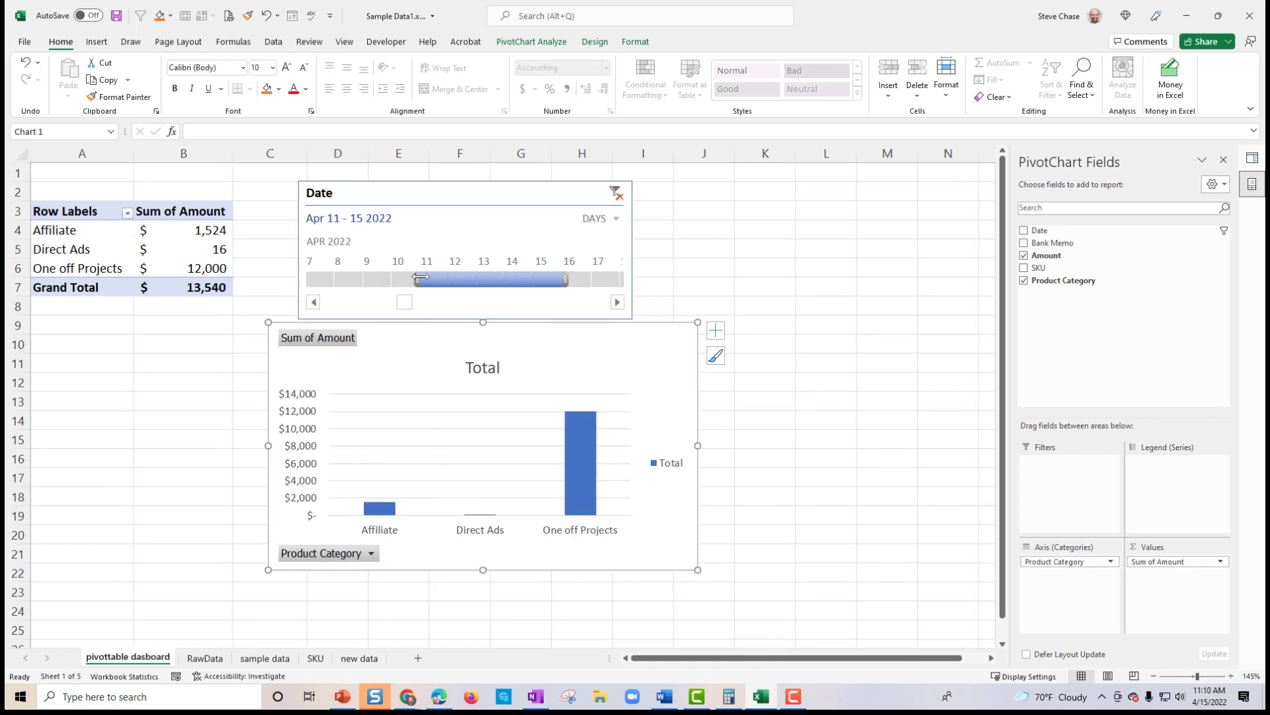
# Step: Switch the timeline's time level to years and filter the report to 2022
pyautogui.click(609, 220)
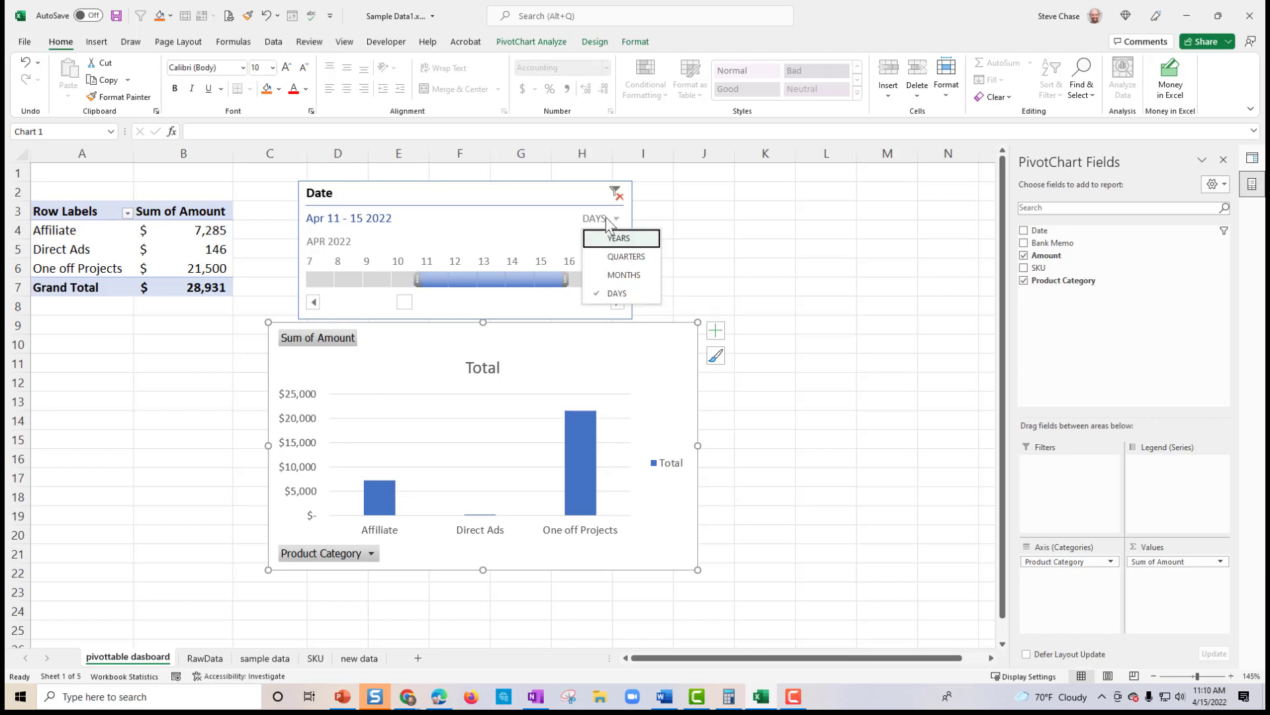
pyautogui.click(629, 239)
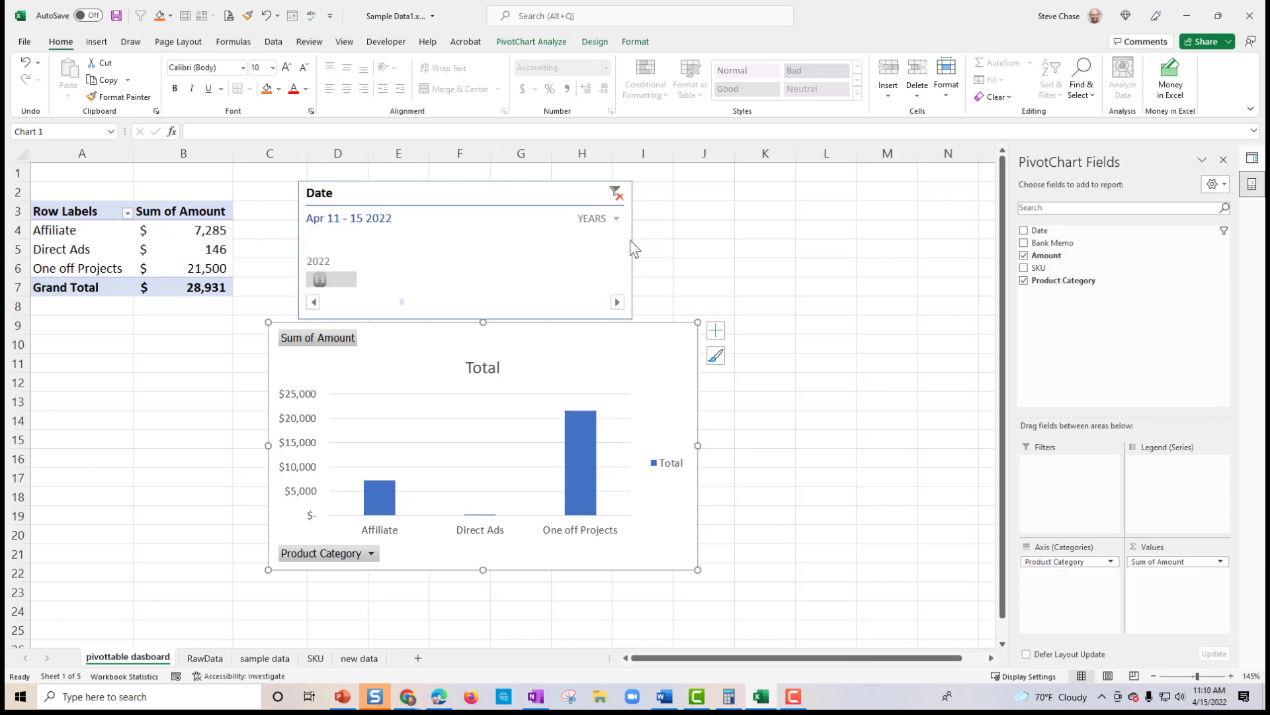
pyautogui.click(336, 279)
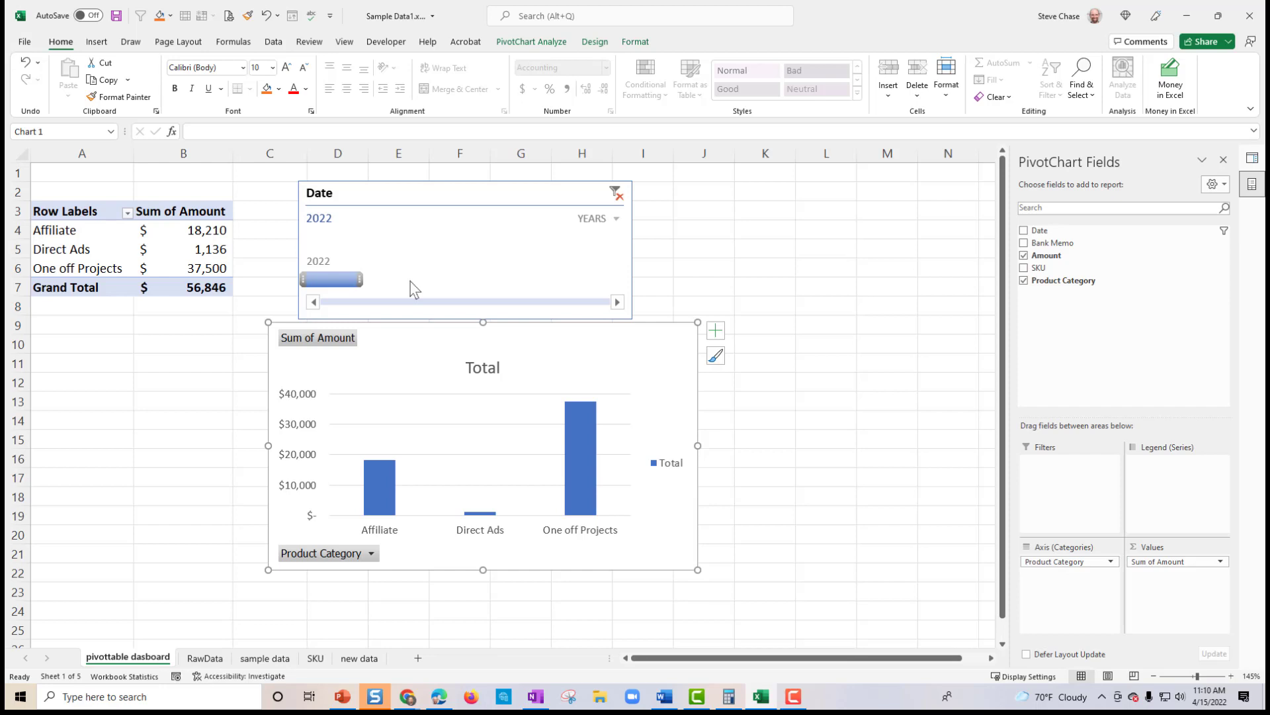
# Step: Review the source bank memos on the sample data sheet, highlighting the first six Bank Memo entries
pyautogui.click(265, 657)
pyautogui.scroll(6, 728, 289)
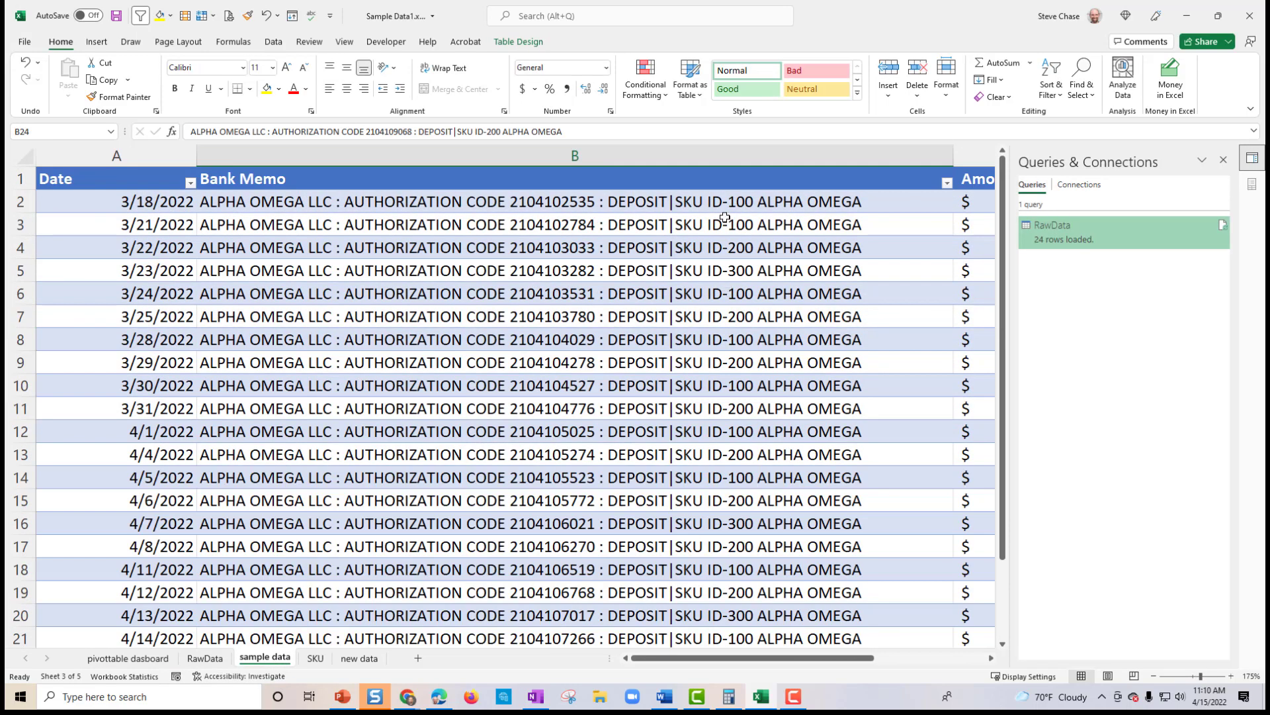
pyautogui.moveTo(740, 203); pyautogui.dragTo(752, 308)
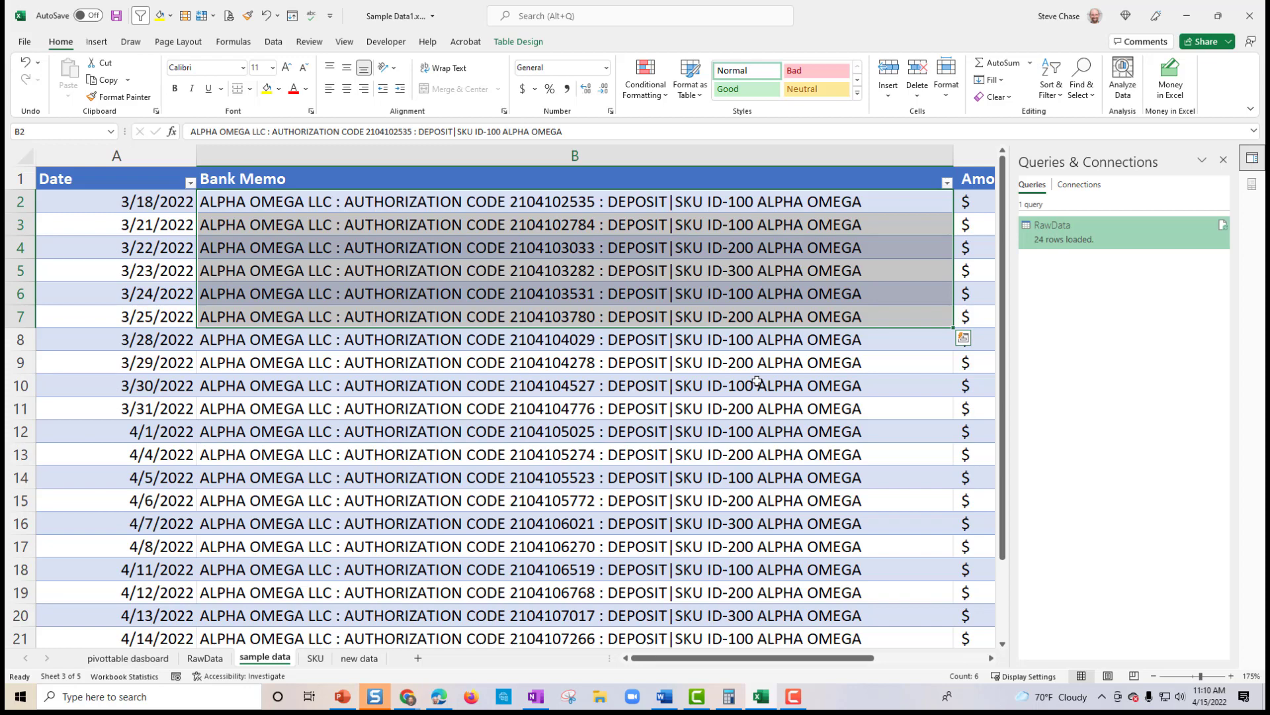
# Step: Examine the XLOOKUP formula in the Product Category column on the RawData sheet, leaving it as it is
pyautogui.click(205, 658)
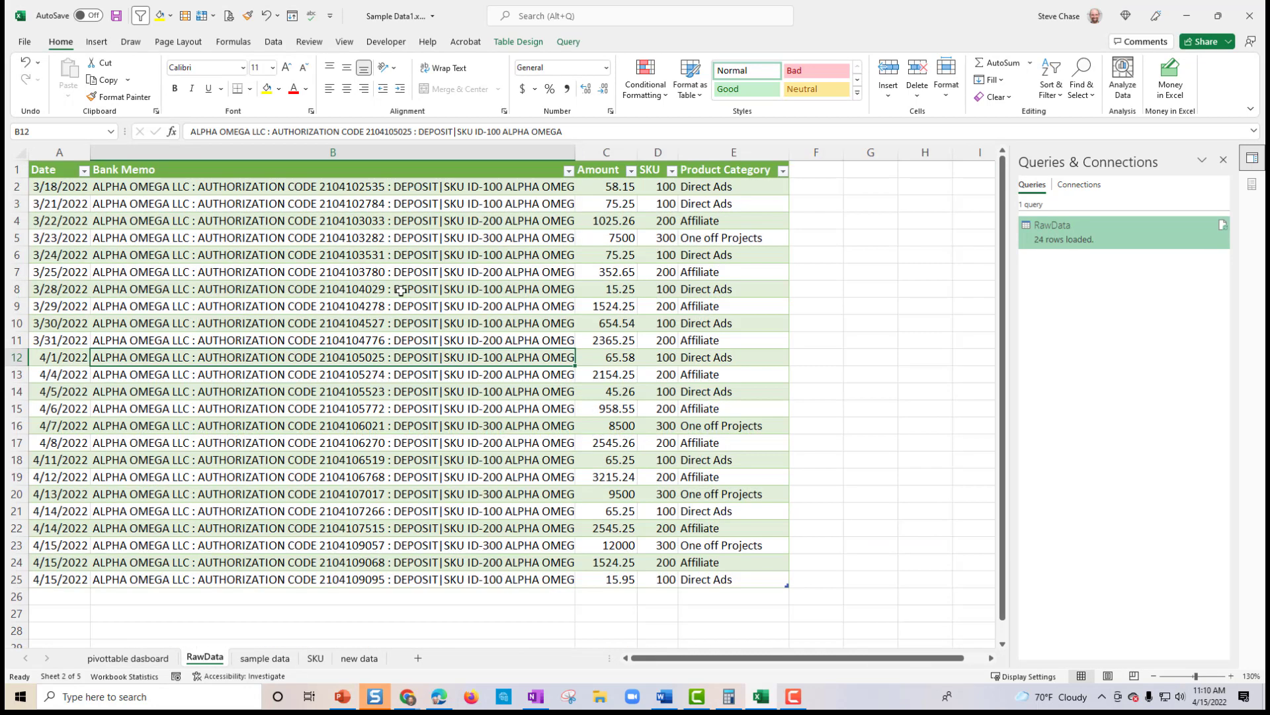
pyautogui.click(726, 257)
pyautogui.click(234, 132)
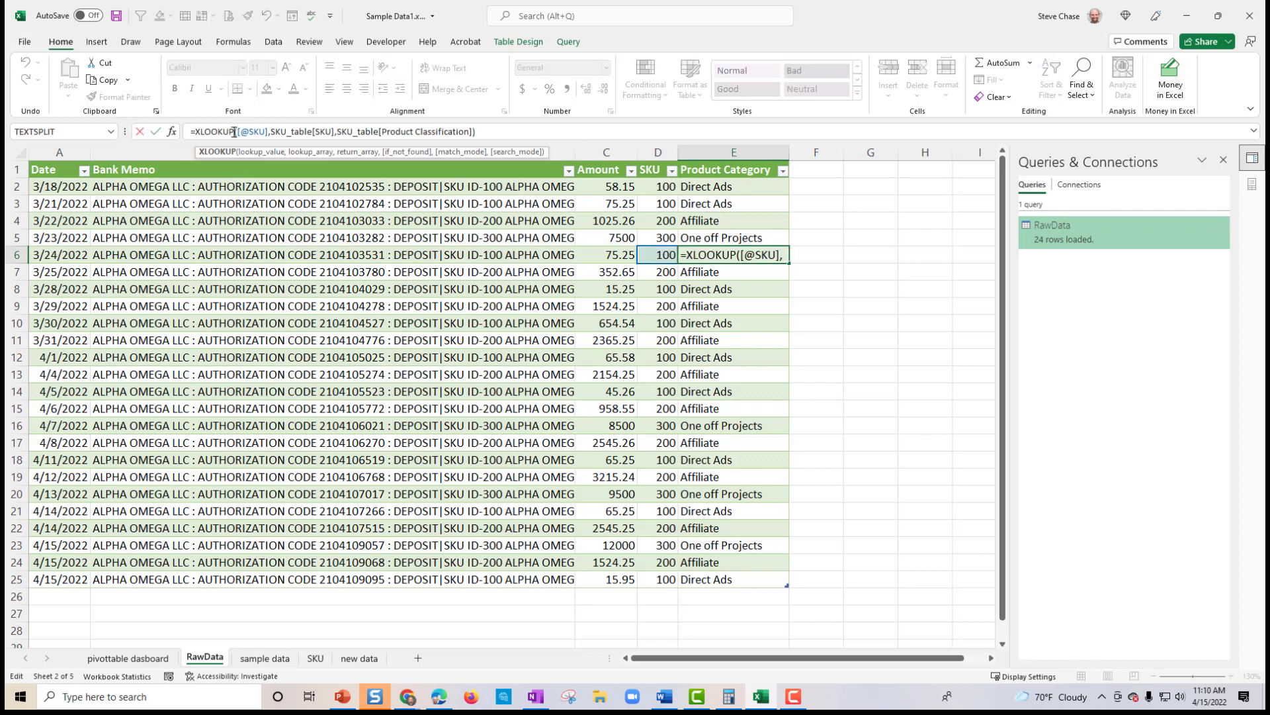
pyautogui.press('Return')
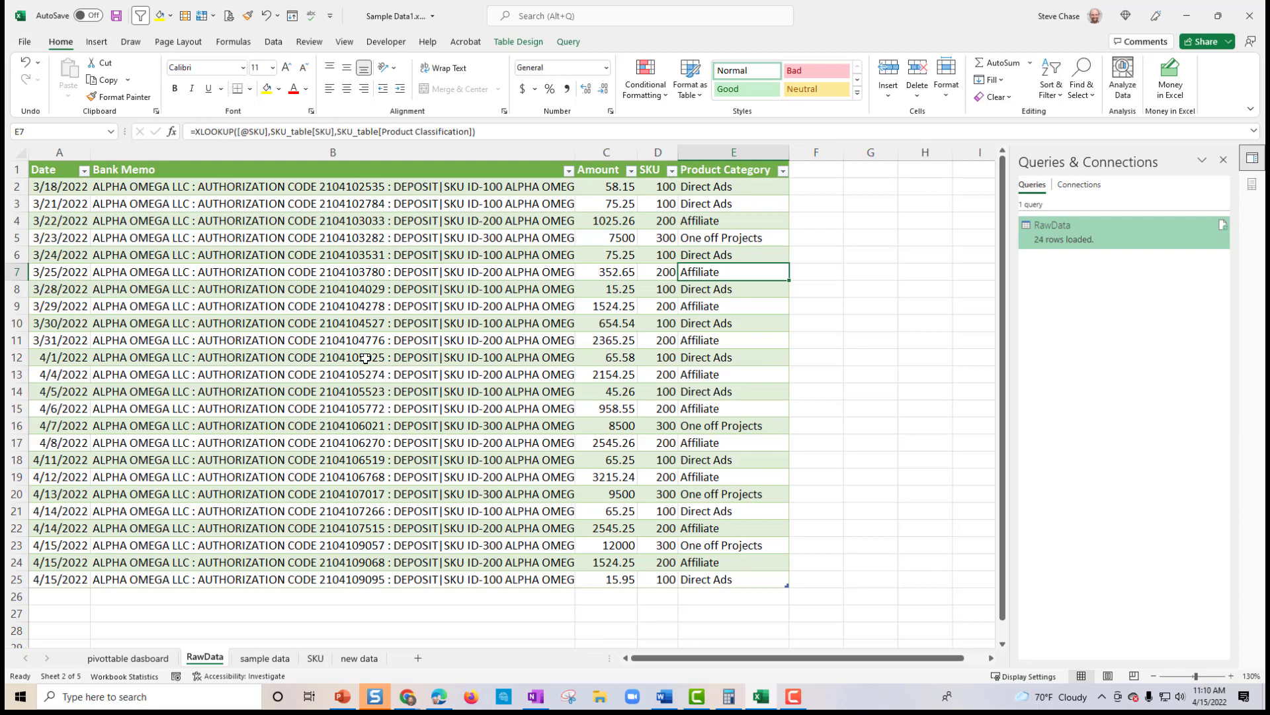
# Step: Return to the pivottable dasboard sheet and select the Direct Ads amount in the PivotTable
pyautogui.click(127, 658)
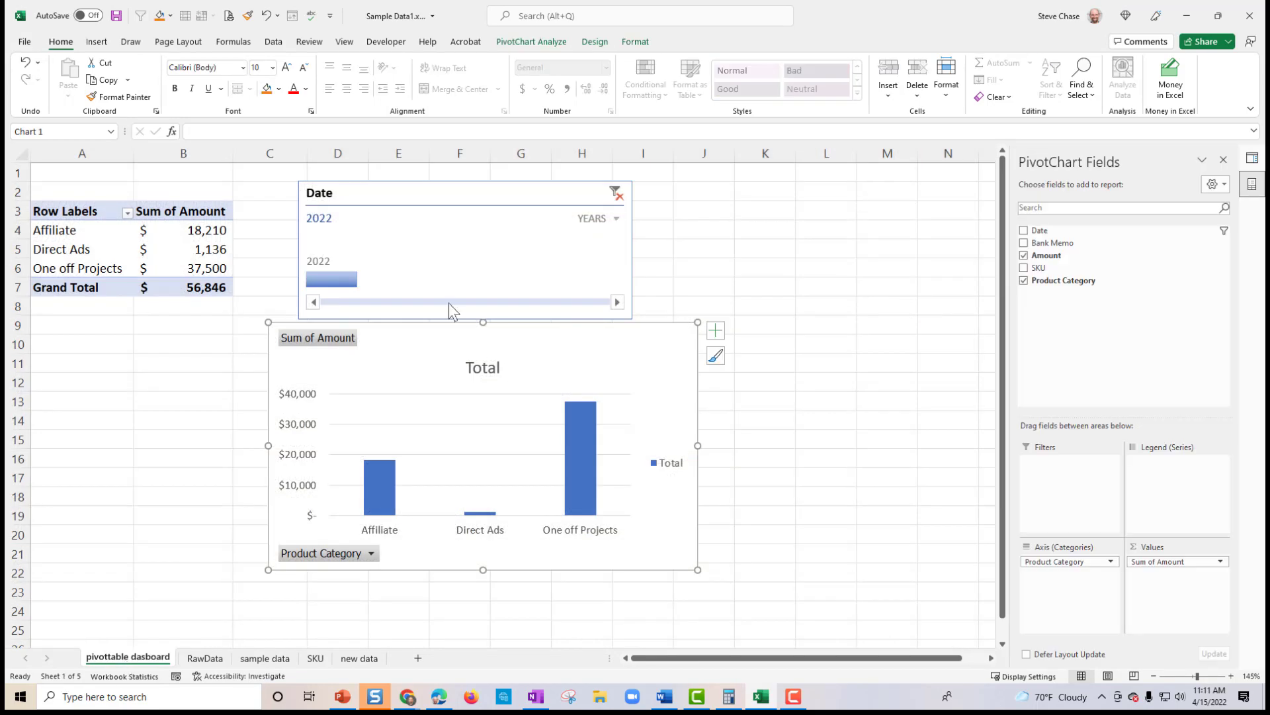
pyautogui.click(166, 438)
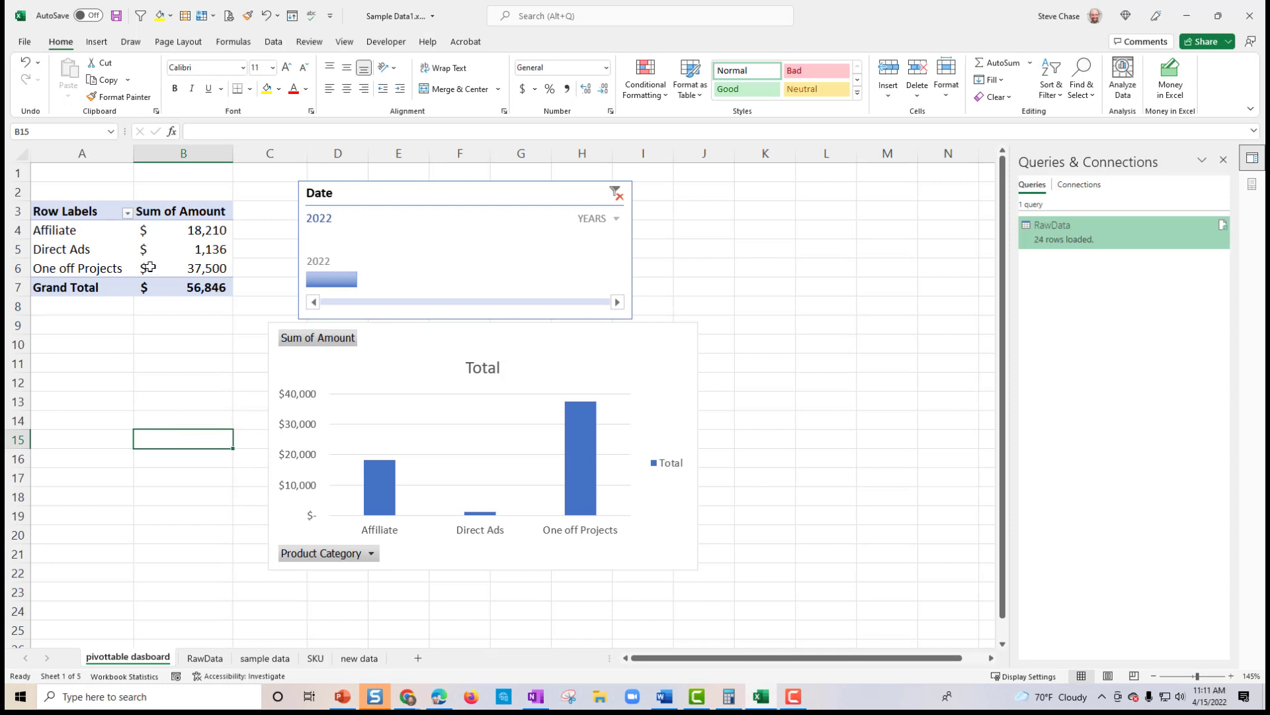
pyautogui.click(170, 252)
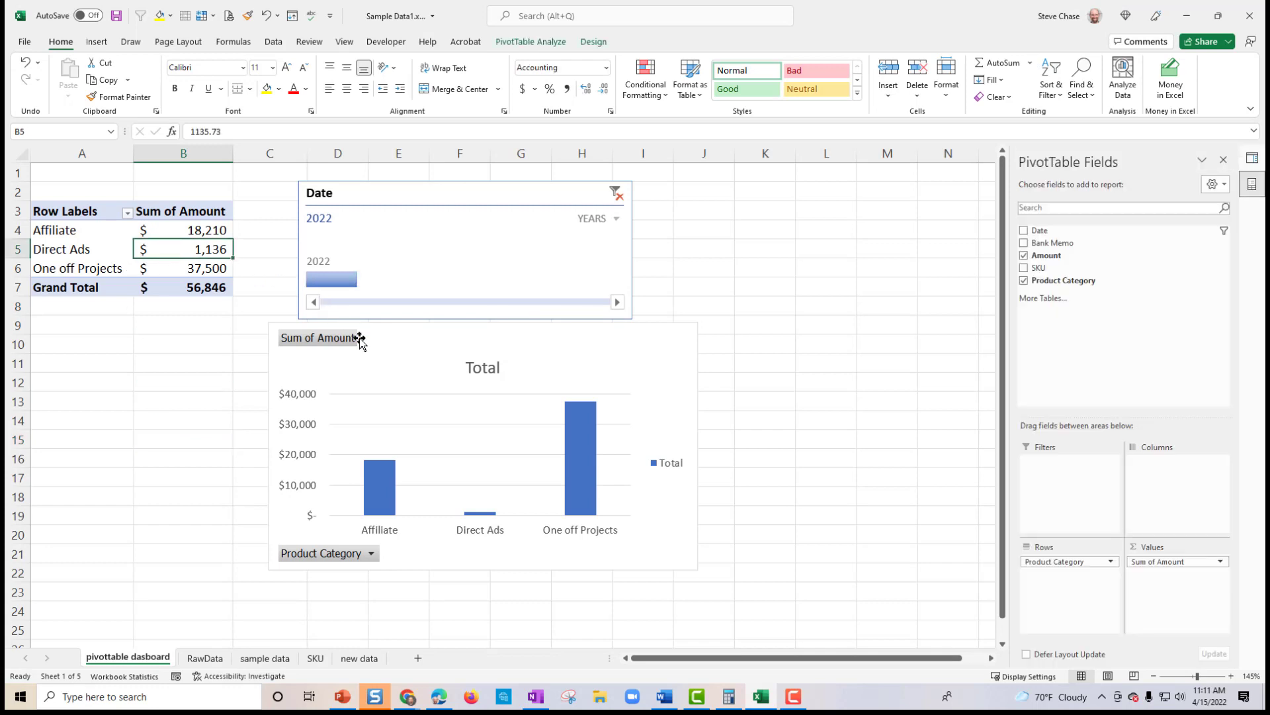